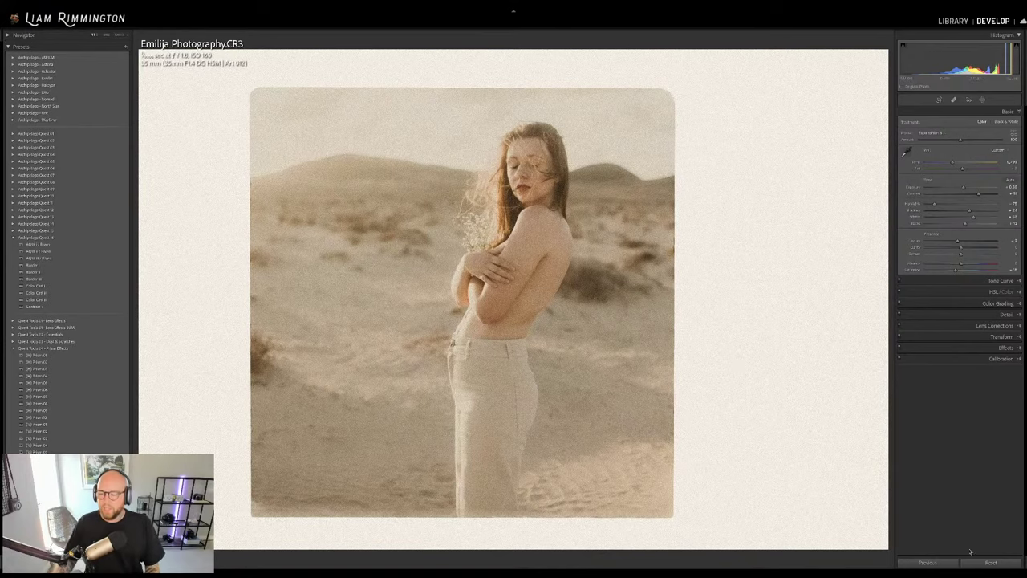
Reset all edits on the desert portrait and collapse the Print Effects preset group
{"action": "left_click", "coordinate": [992, 561]}
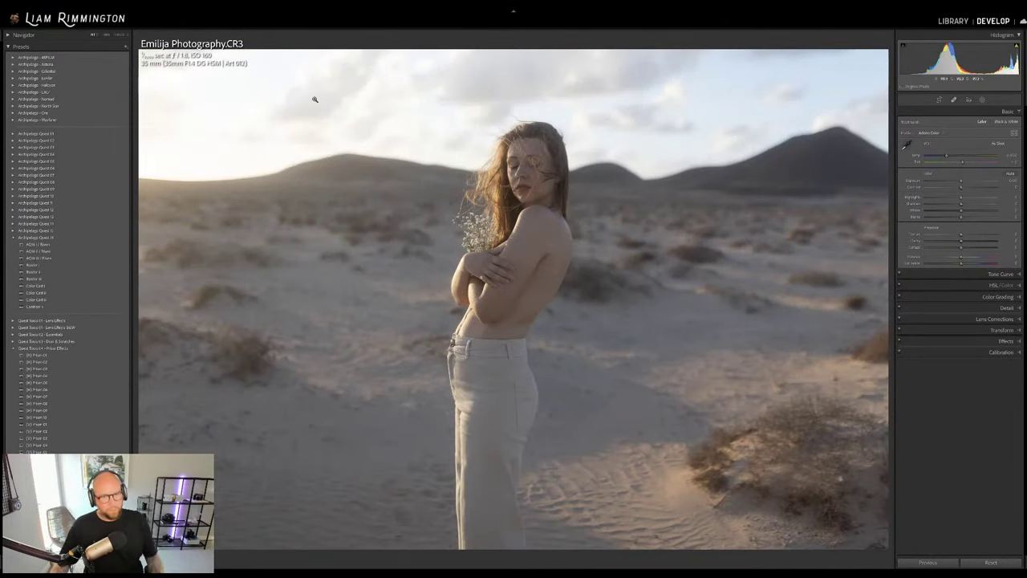
{"action": "key", "text": "g"}
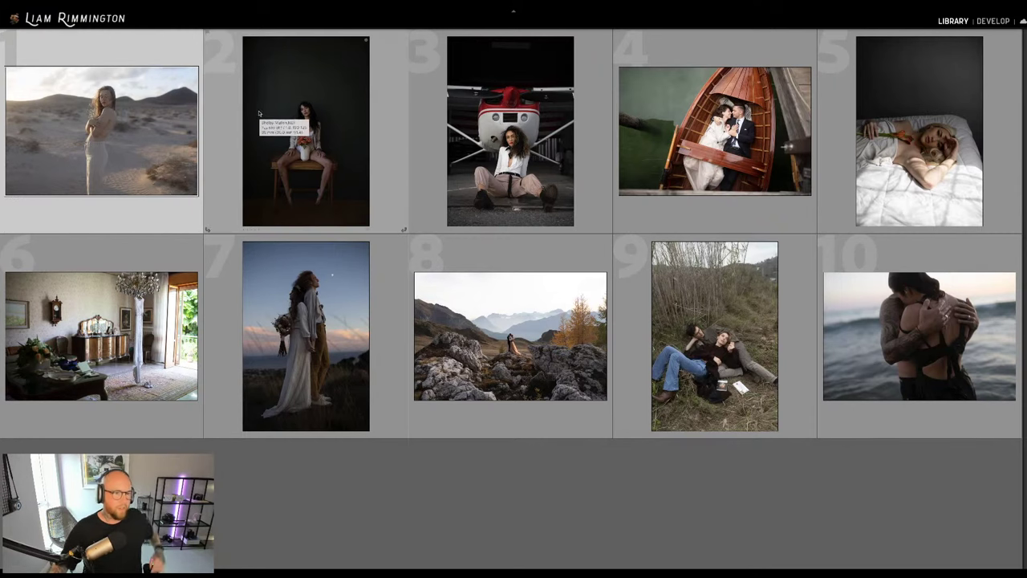
{"action": "key", "text": "d"}
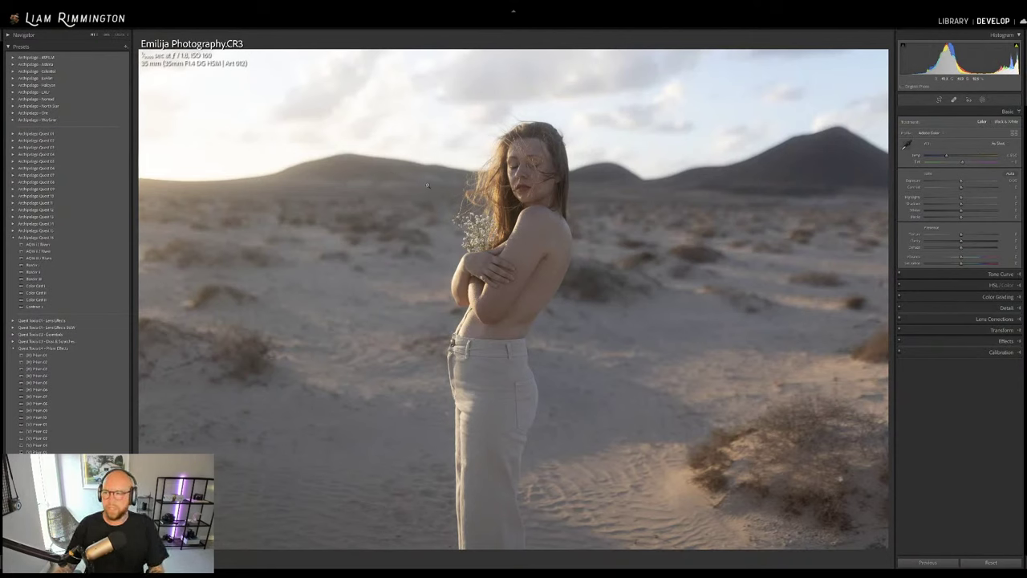
{"action": "left_click", "coordinate": [14, 348]}
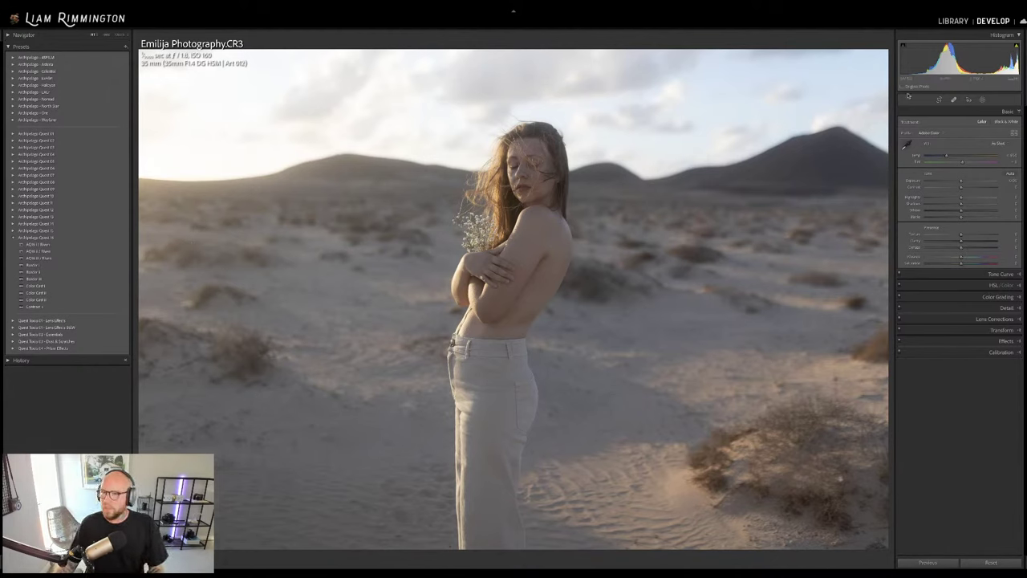
Raise the desert portrait's exposure slightly and warm its white balance temperature
{"action": "left_click_drag", "start_coordinate": [959, 54], "coordinate": [964, 55]}
{"action": "left_click_drag", "start_coordinate": [949, 158], "coordinate": [953, 156]}
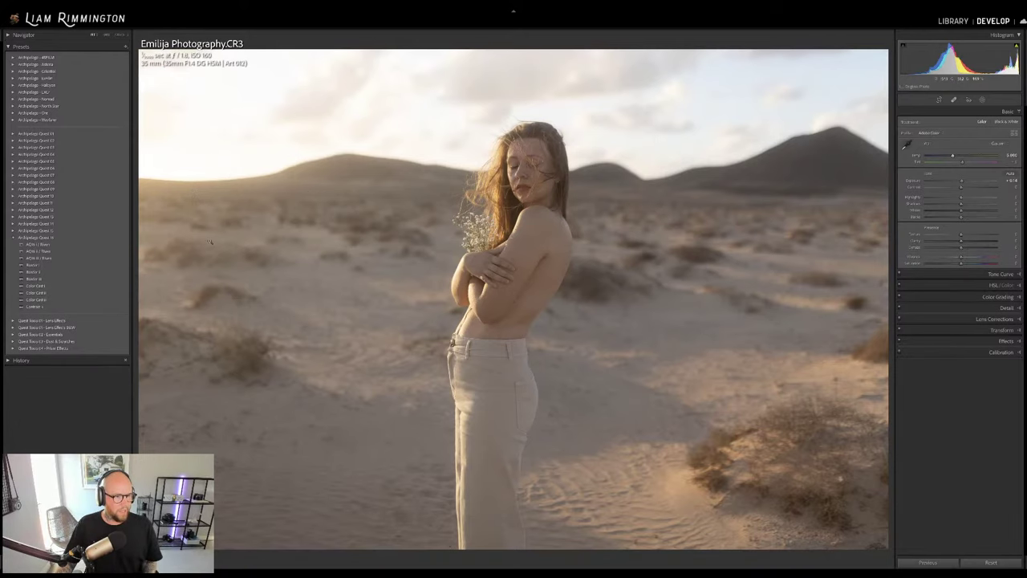
Apply the first AQ14 preset from Archipelago Quest 14 to the desert portrait and raise its profile amount to about 130
{"action": "left_click", "coordinate": [128, 245]}
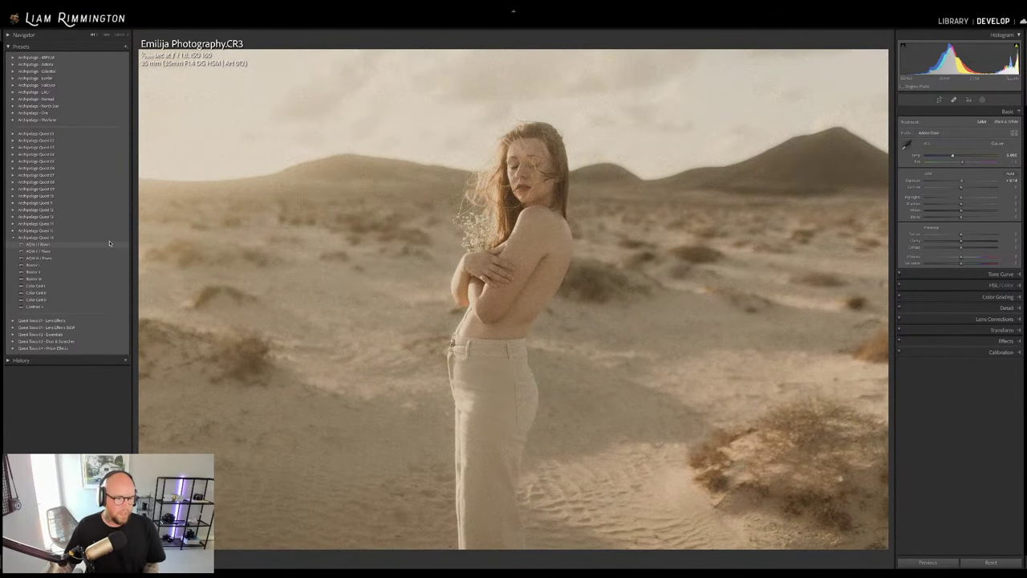
{"action": "left_click", "coordinate": [106, 245]}
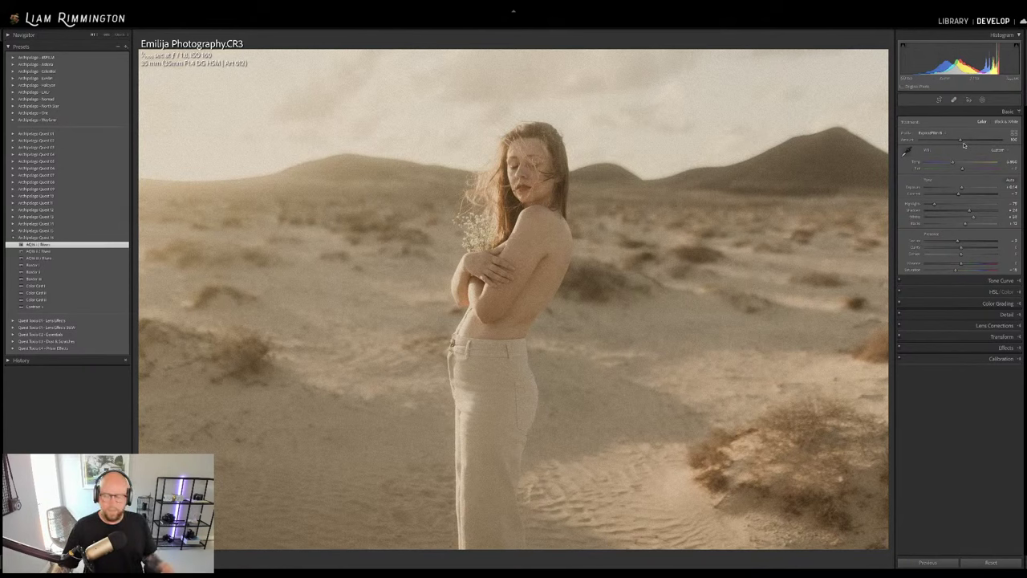
{"action": "left_click_drag", "start_coordinate": [960, 141], "coordinate": [913, 144]}
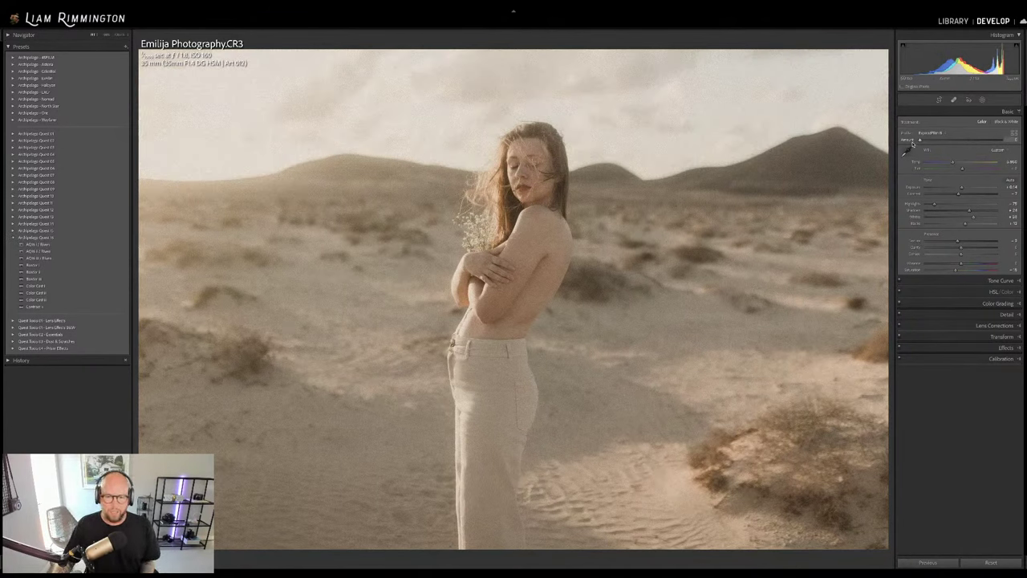
{"action": "left_click_drag", "start_coordinate": [912, 143], "coordinate": [973, 142]}
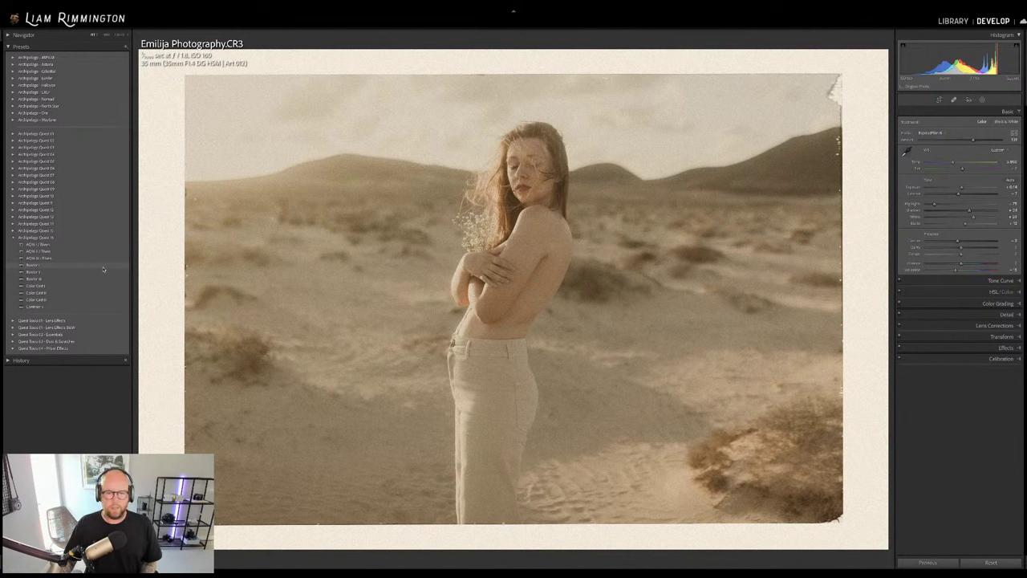
Add the Border I, third color and Contrast + presets from Archipelago Quest 14, fine-tuning the profile amount to about 130
{"action": "left_click", "coordinate": [104, 268]}
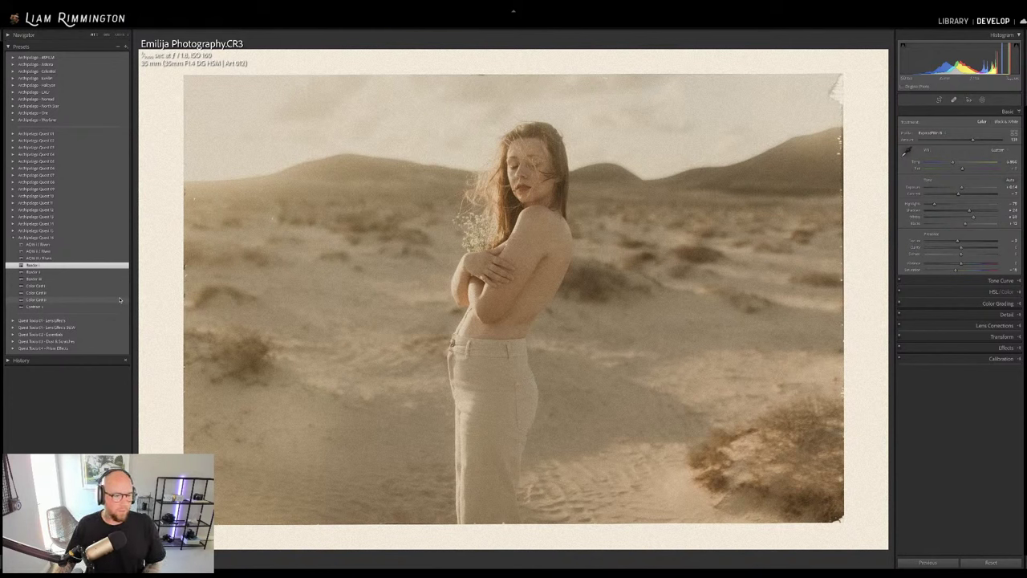
{"action": "left_click", "coordinate": [120, 299]}
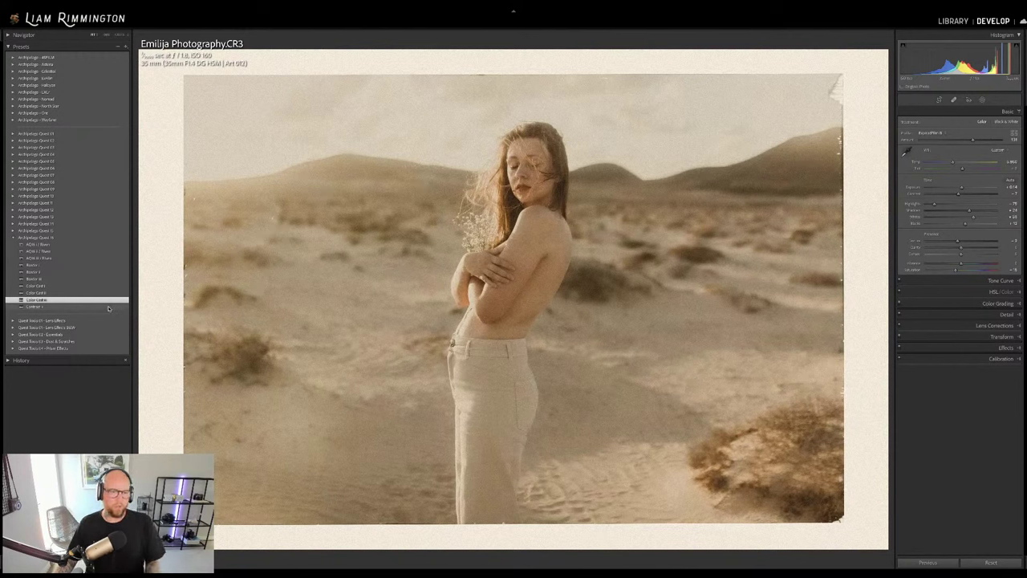
{"action": "left_click", "coordinate": [109, 308]}
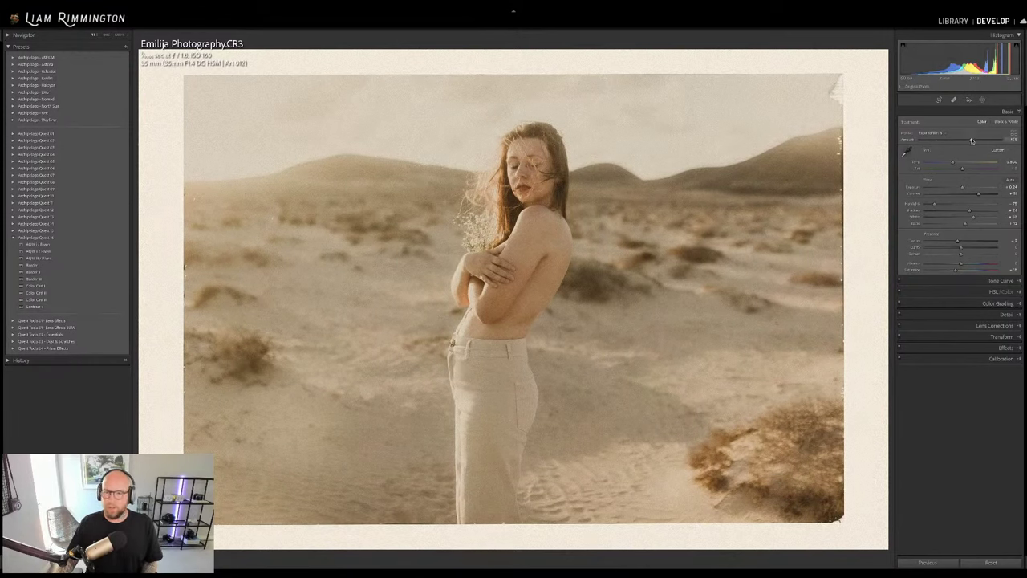
{"action": "mouse_move", "coordinate": [972, 140]}
{"action": "left_mouse_down"}
{"action": "mouse_move", "coordinate": [959, 141]}
{"action": "mouse_move", "coordinate": [973, 144]}
{"action": "left_mouse_up"}
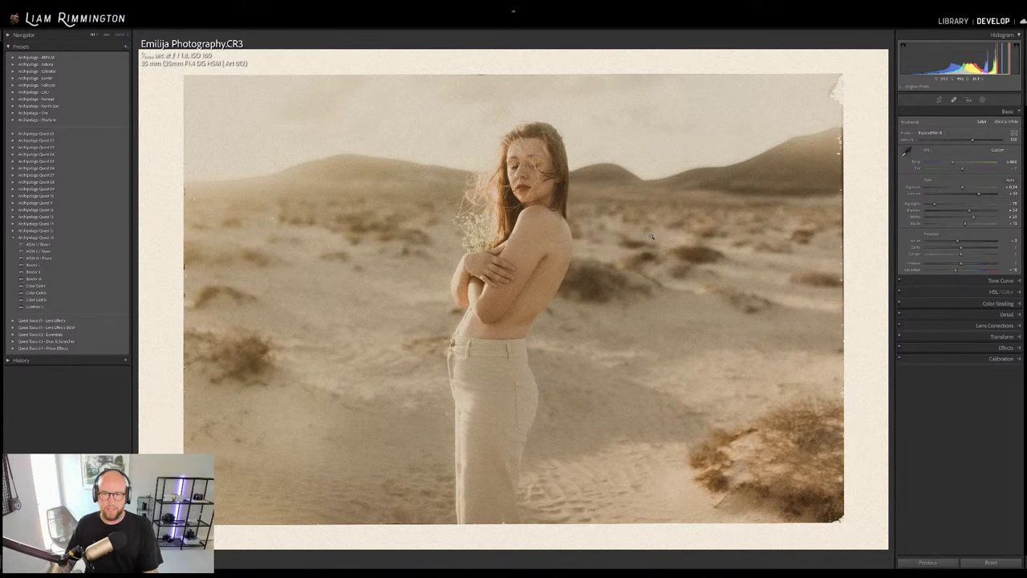
Compare the edited desert portrait with its original, first in full view and then side by side
{"action": "key", "text": "backslash"}
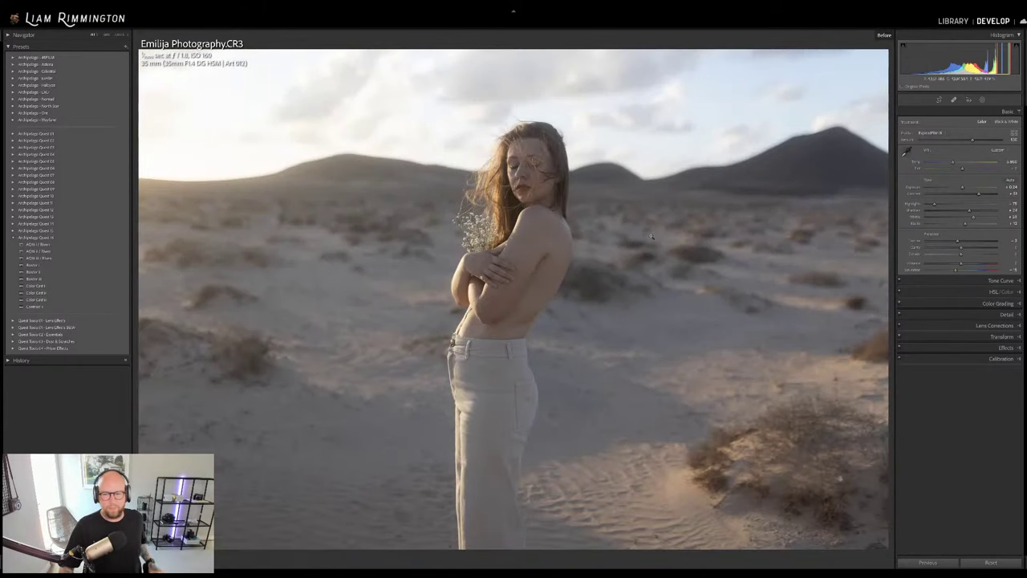
{"action": "key", "text": "backslash"}
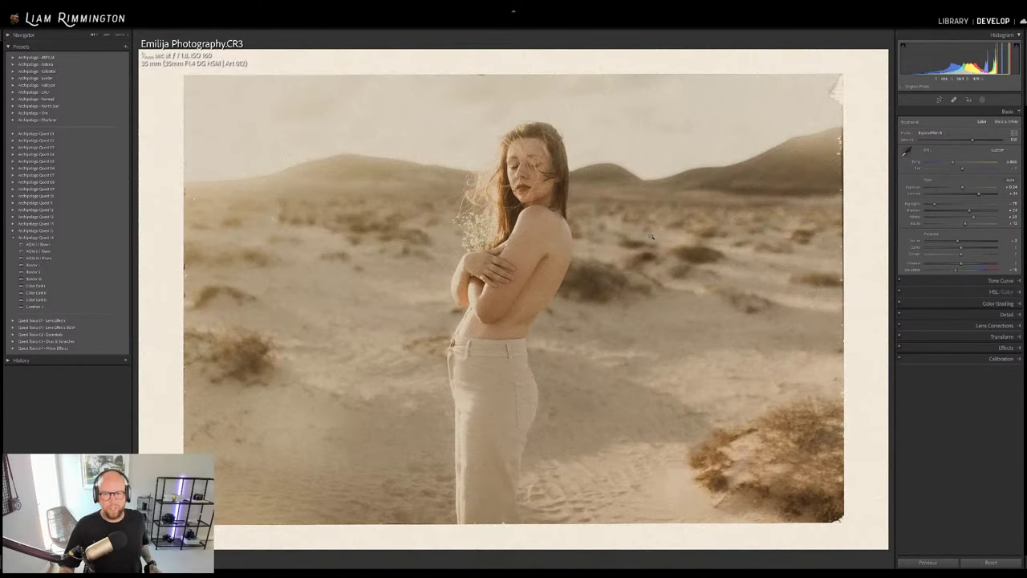
{"action": "key", "text": "backslash"}
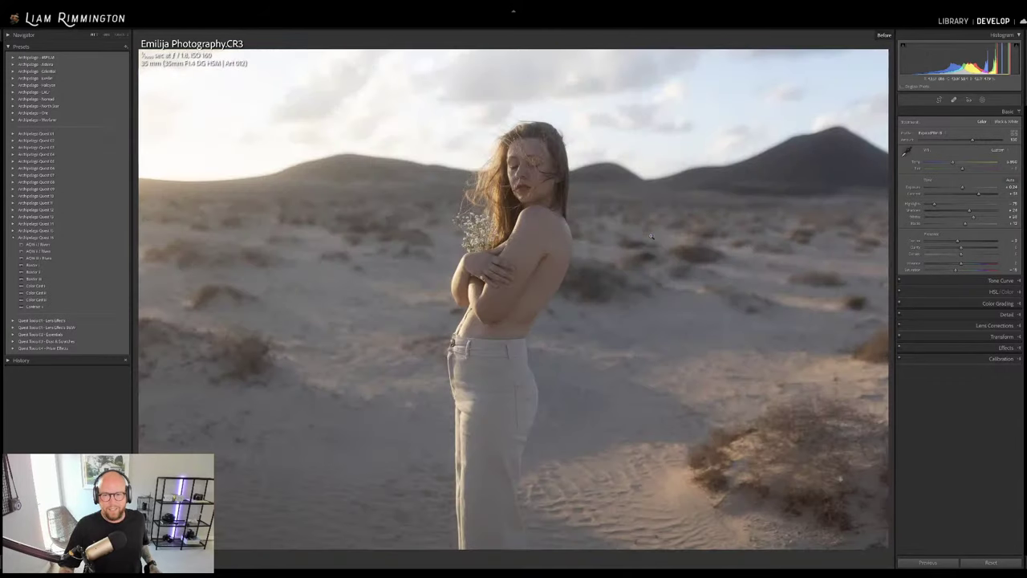
{"action": "key", "text": "backslash"}
{"action": "key", "text": "y"}
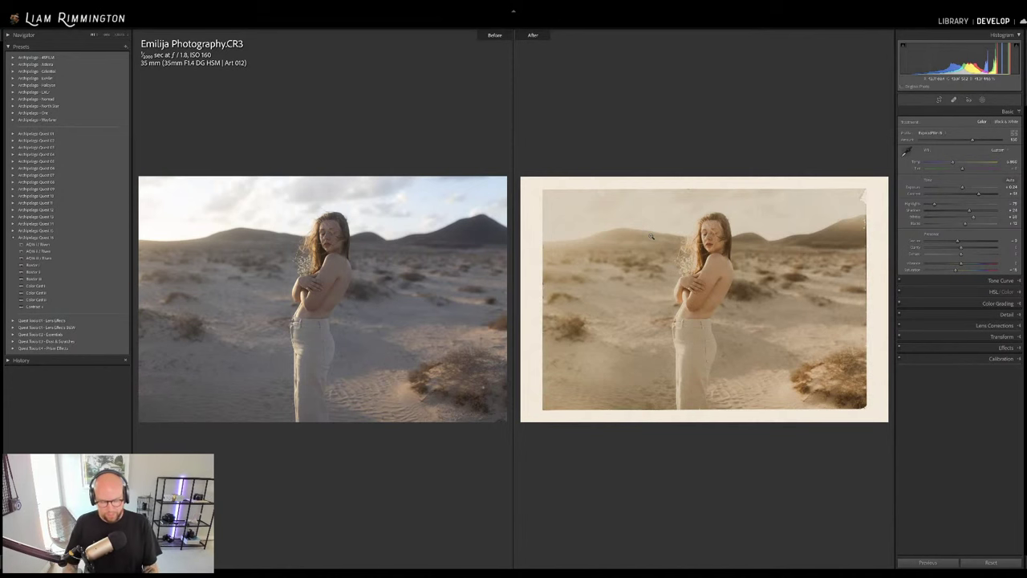
{"action": "key", "text": "y"}
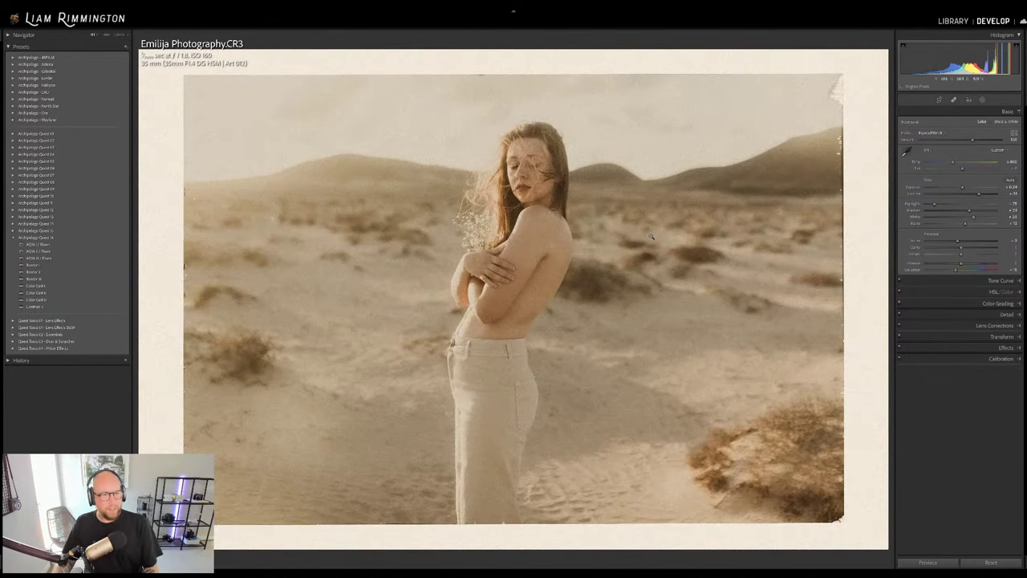
Open the fifth photo, the portrait on the bed, for developing, and raise its exposure and warm its white balance
{"action": "key", "text": "g"}
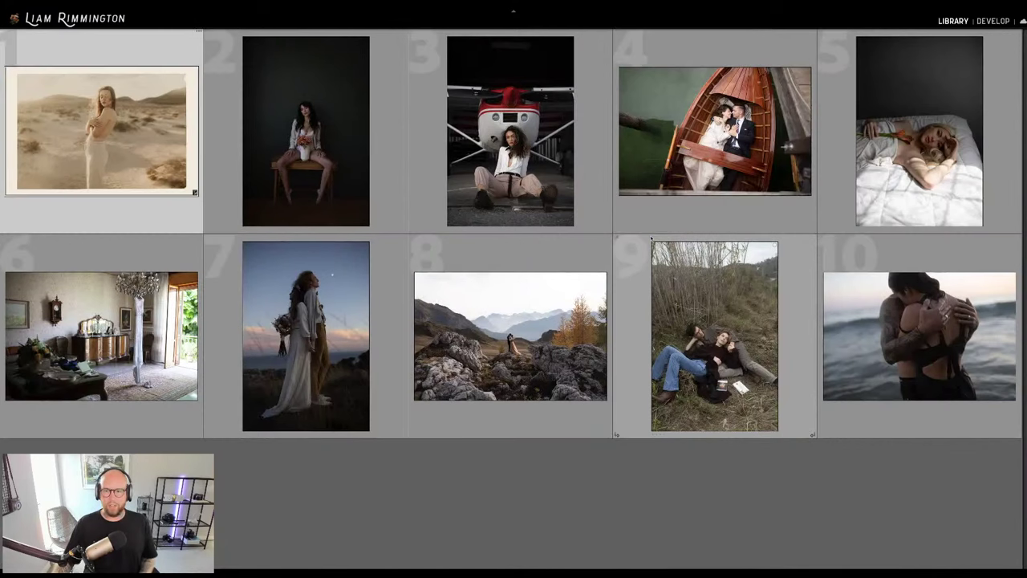
{"action": "left_click", "coordinate": [919, 161]}
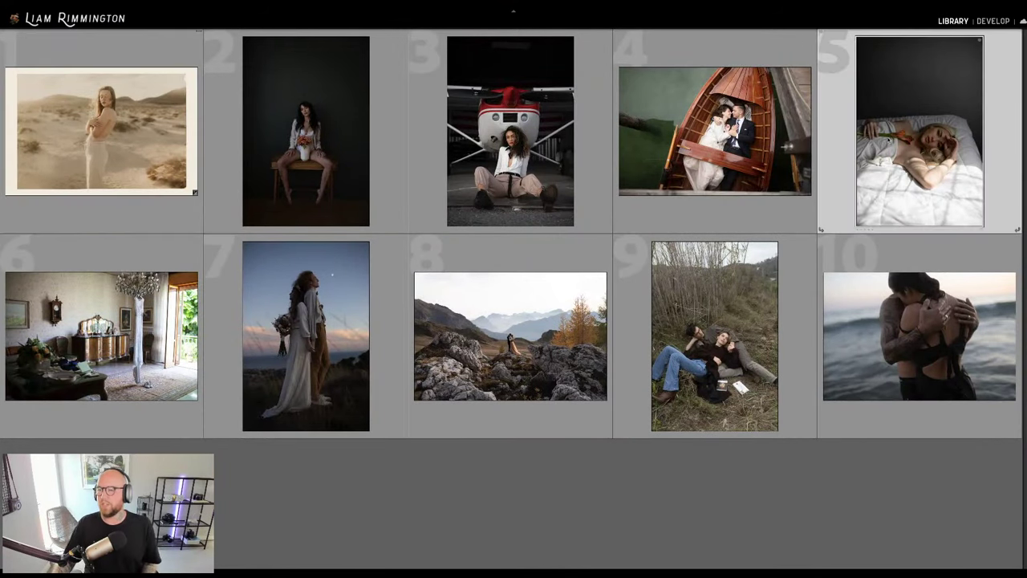
{"action": "key", "text": "d"}
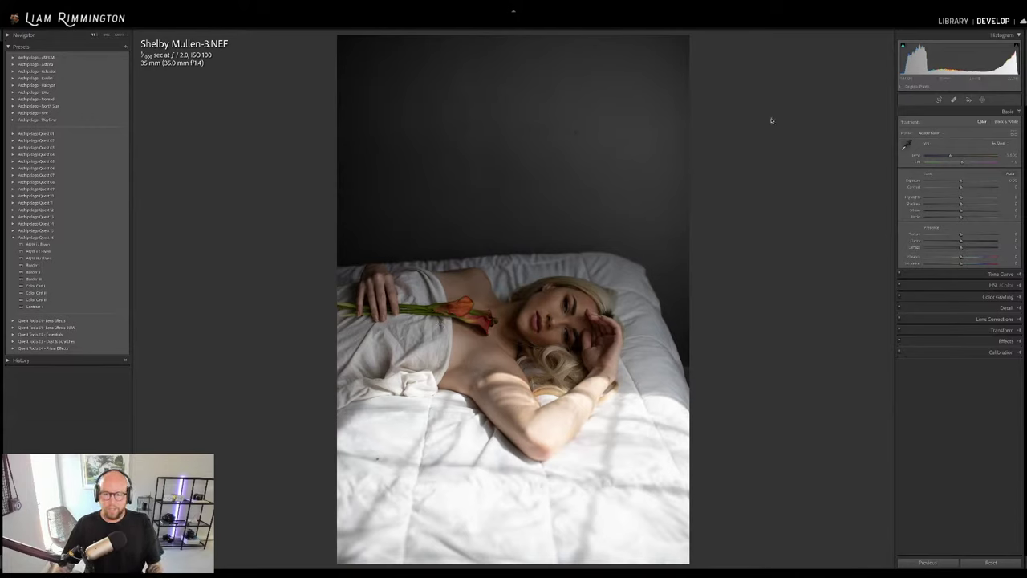
{"action": "left_click_drag", "start_coordinate": [964, 50], "coordinate": [974, 50]}
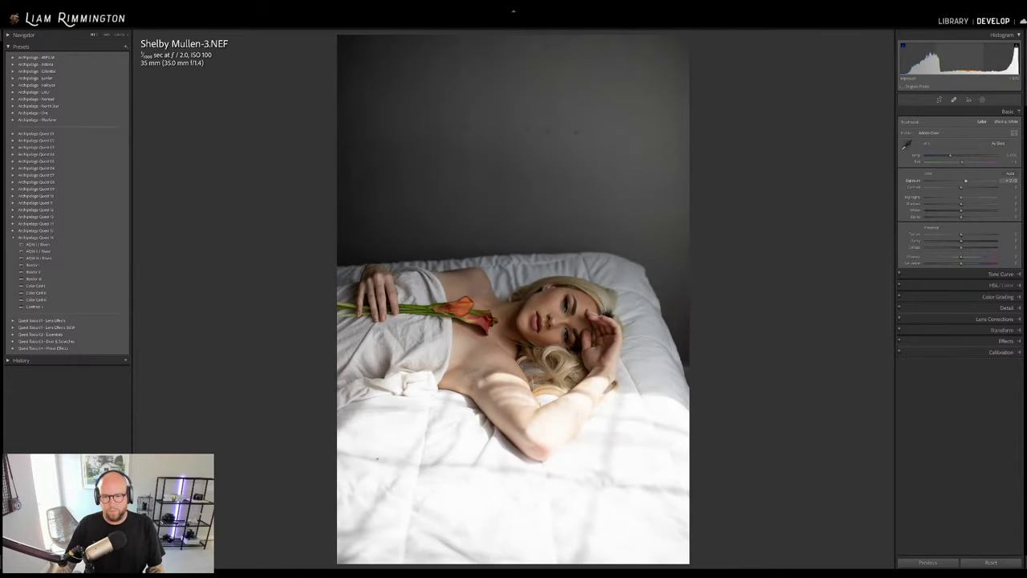
{"action": "left_click_drag", "start_coordinate": [950, 156], "coordinate": [954, 156]}
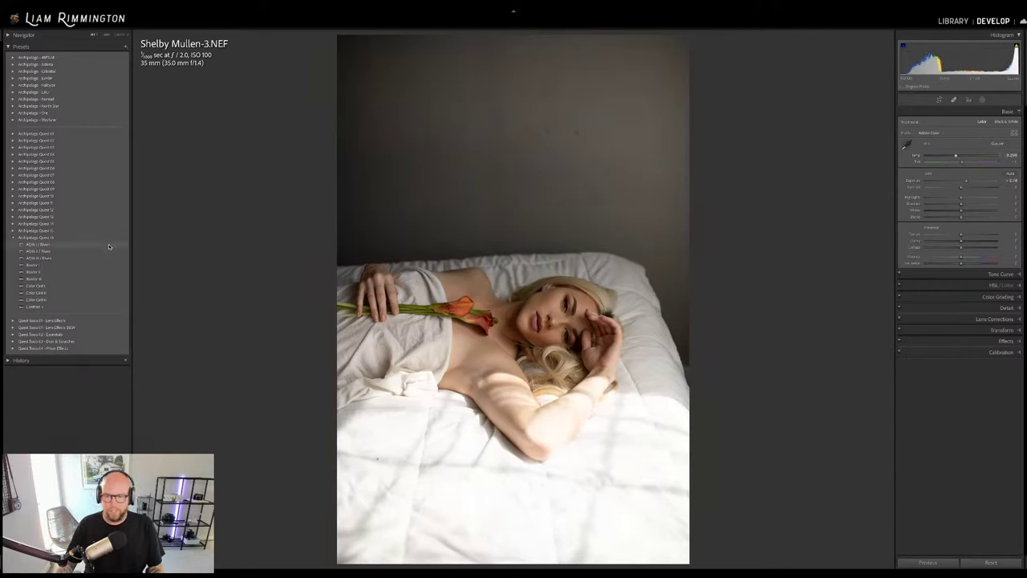
Apply the Archipelago Quest 14 look with a border to the bed portrait and raise its profile amount to about 150
{"action": "mouse_move", "coordinate": [110, 246]}
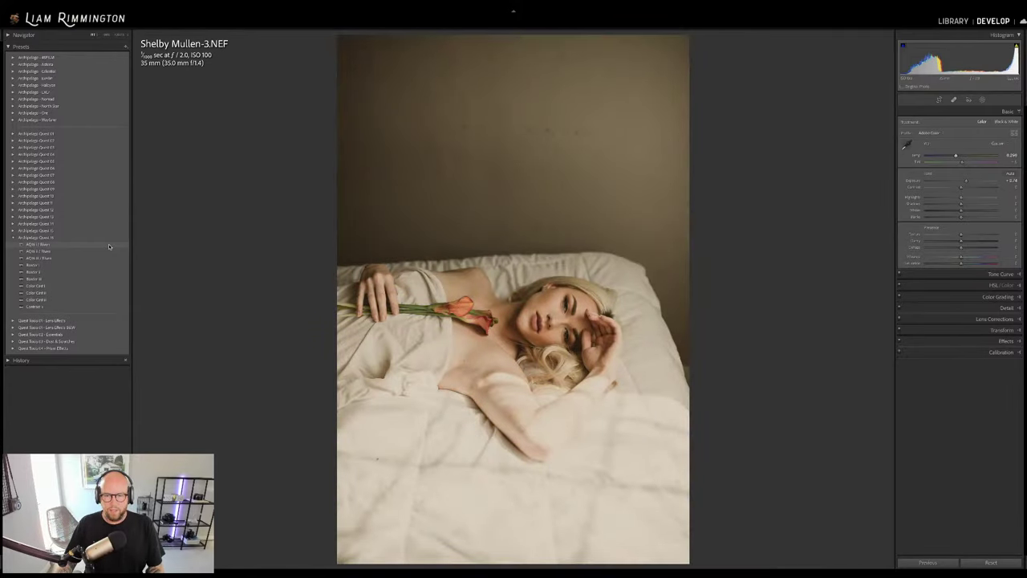
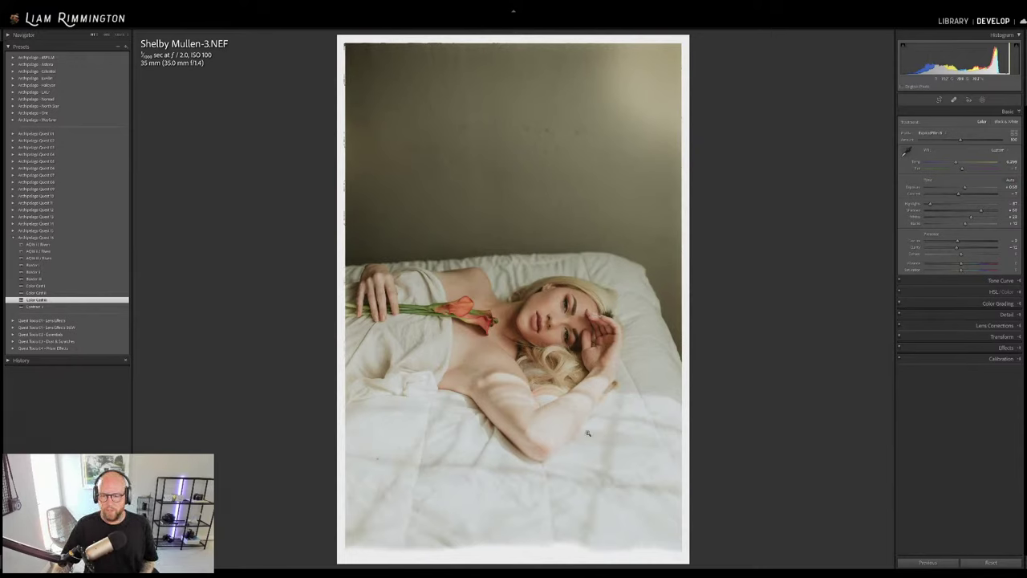
{"action": "left_click", "coordinate": [958, 141]}
{"action": "left_click_drag", "start_coordinate": [957, 141], "coordinate": [921, 138]}
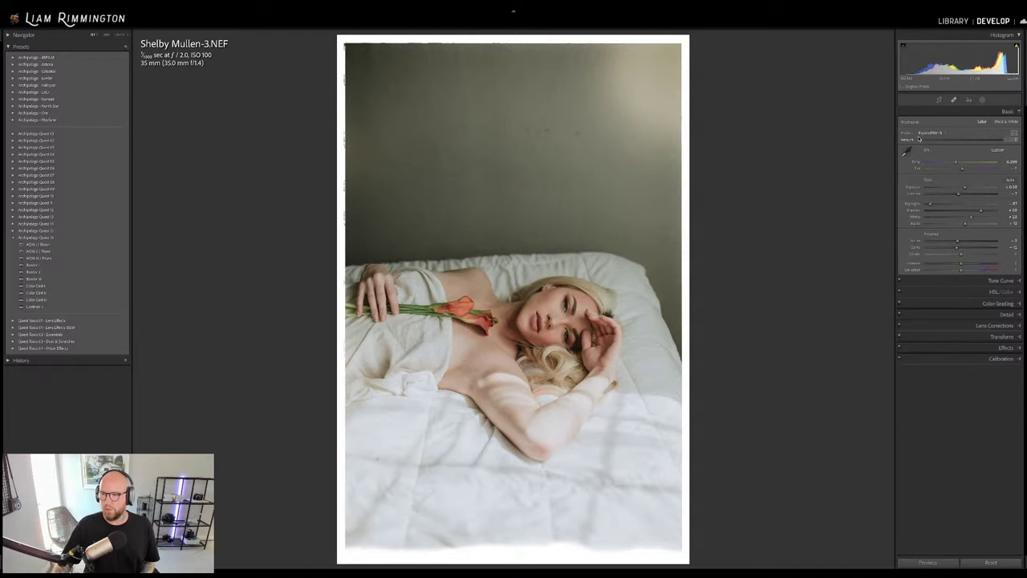
{"action": "left_click_drag", "start_coordinate": [920, 139], "coordinate": [1003, 166]}
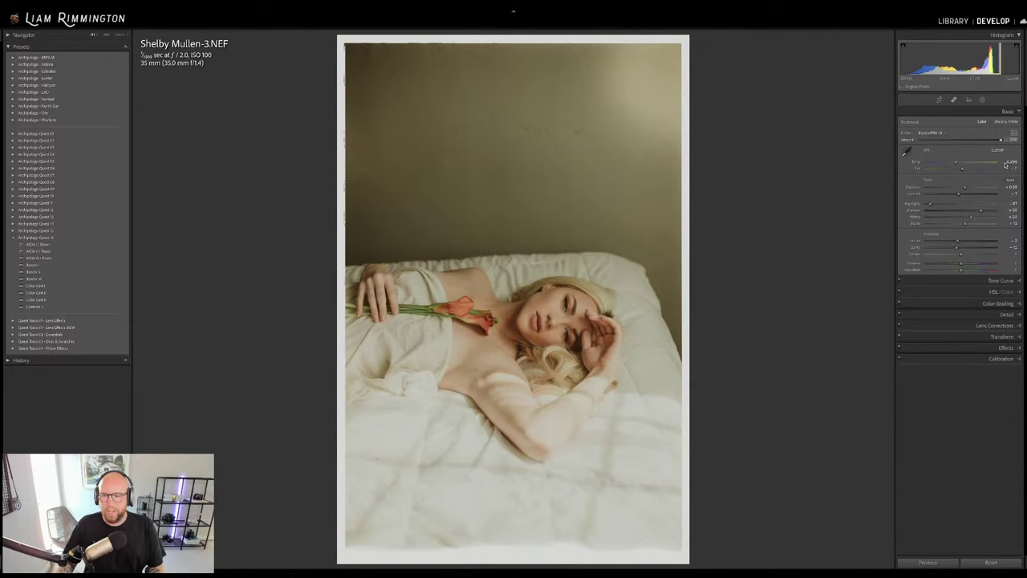
{"action": "left_click_drag", "start_coordinate": [1005, 164], "coordinate": [980, 158]}
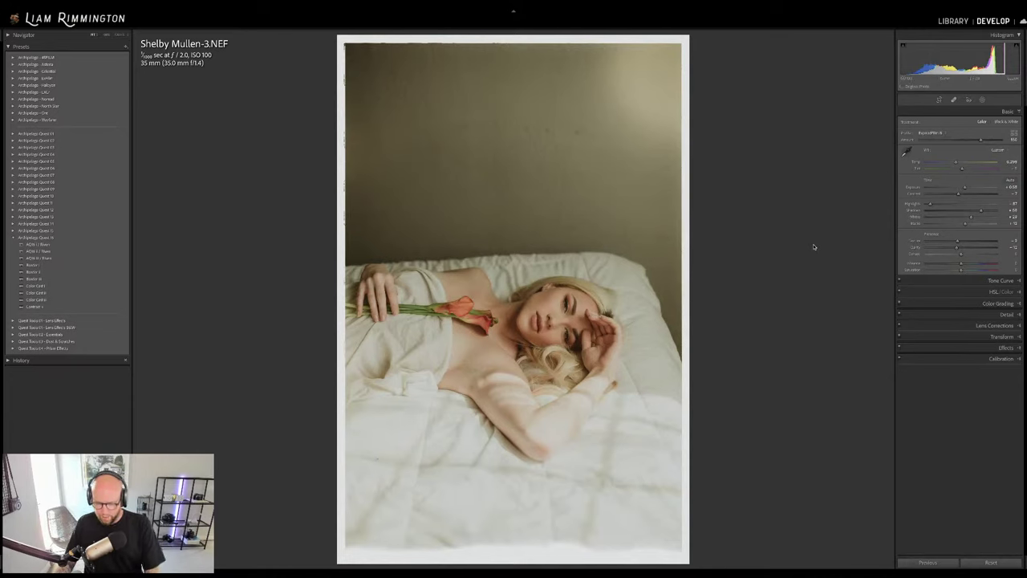
Compare the bed portrait before and after editing, examining the face, hair and flowers side by side at close zoom
{"action": "key", "text": "backslash"}
{"action": "key", "text": "backslash"}
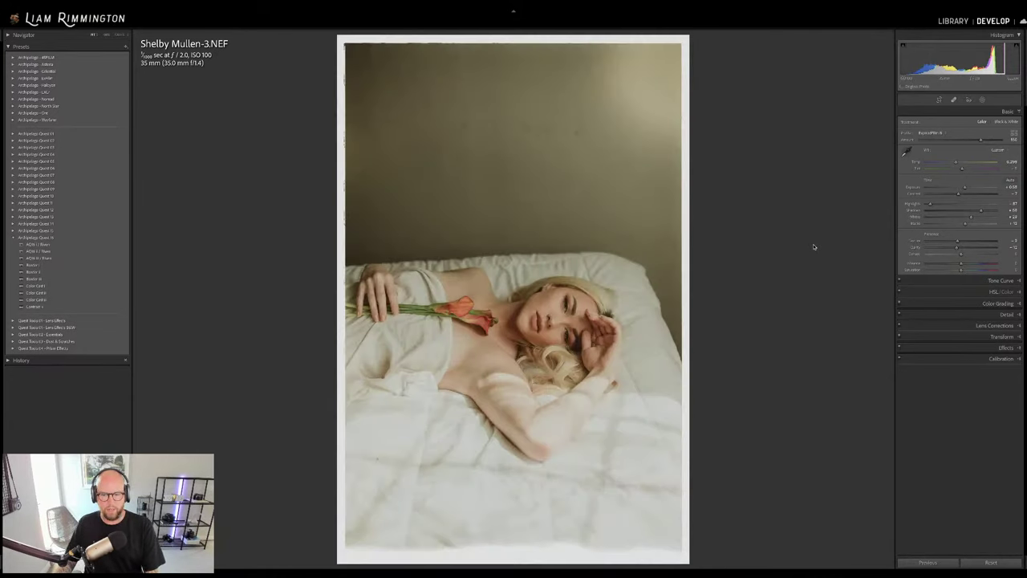
{"action": "key", "text": "y"}
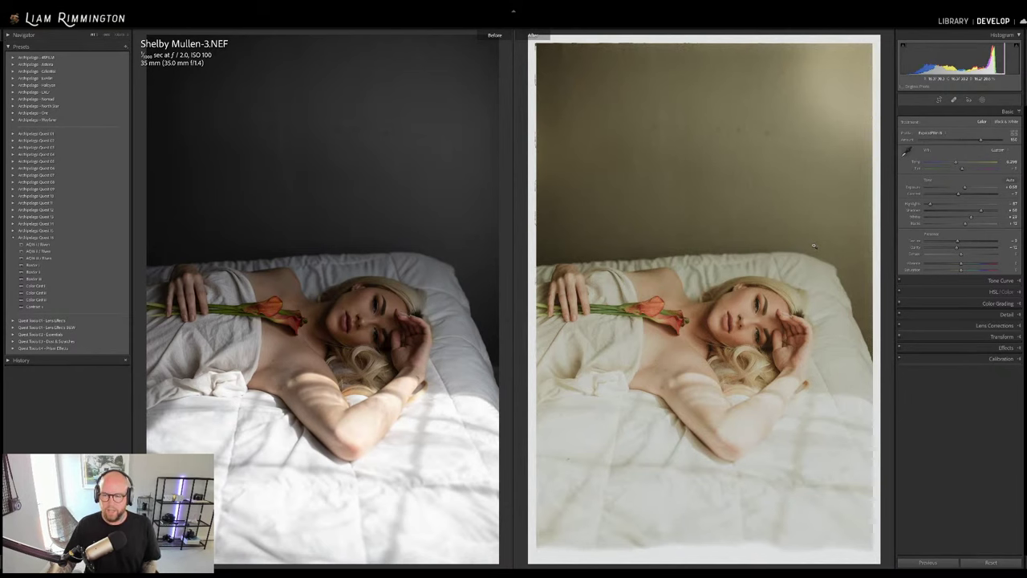
{"action": "left_click", "coordinate": [754, 328]}
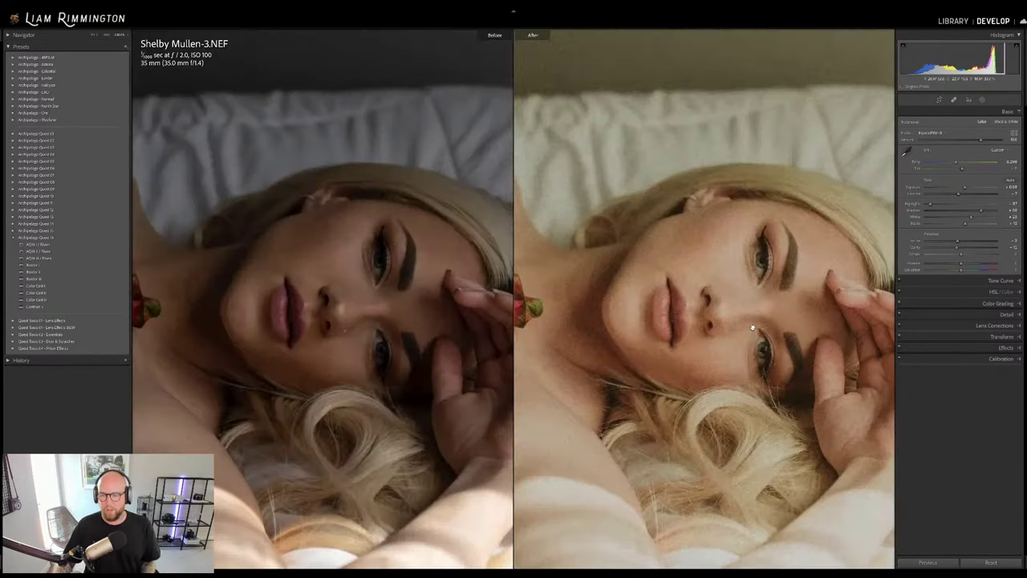
{"action": "left_click_drag", "start_coordinate": [787, 396], "coordinate": [780, 355]}
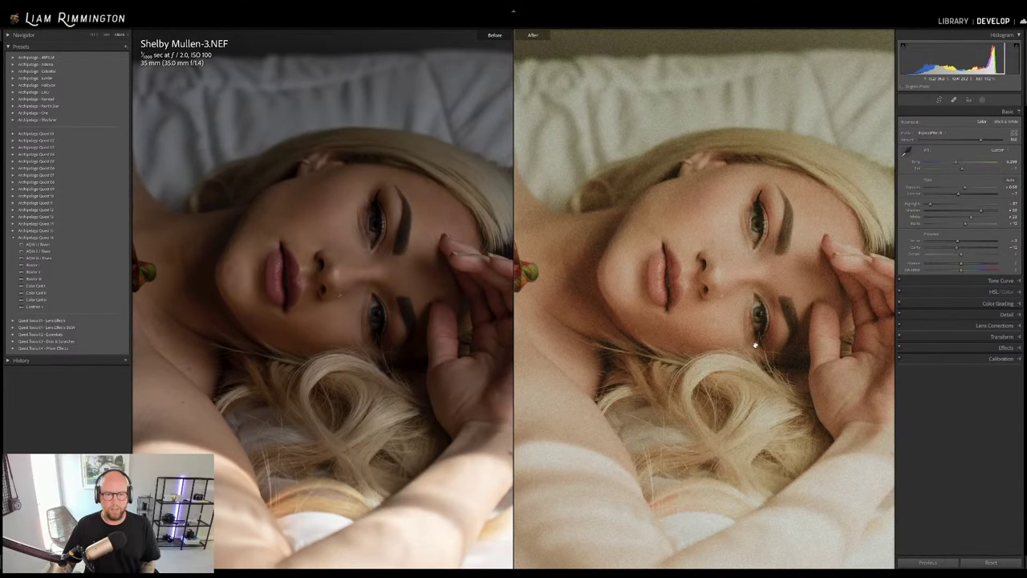
{"action": "left_click_drag", "start_coordinate": [754, 345], "coordinate": [770, 356]}
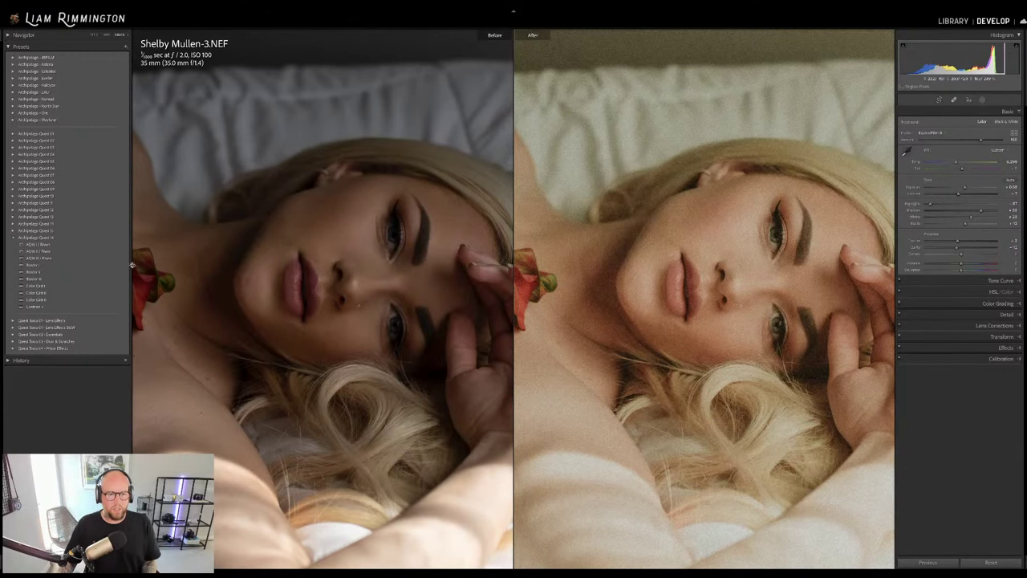
{"action": "left_click_drag", "start_coordinate": [675, 313], "coordinate": [703, 294]}
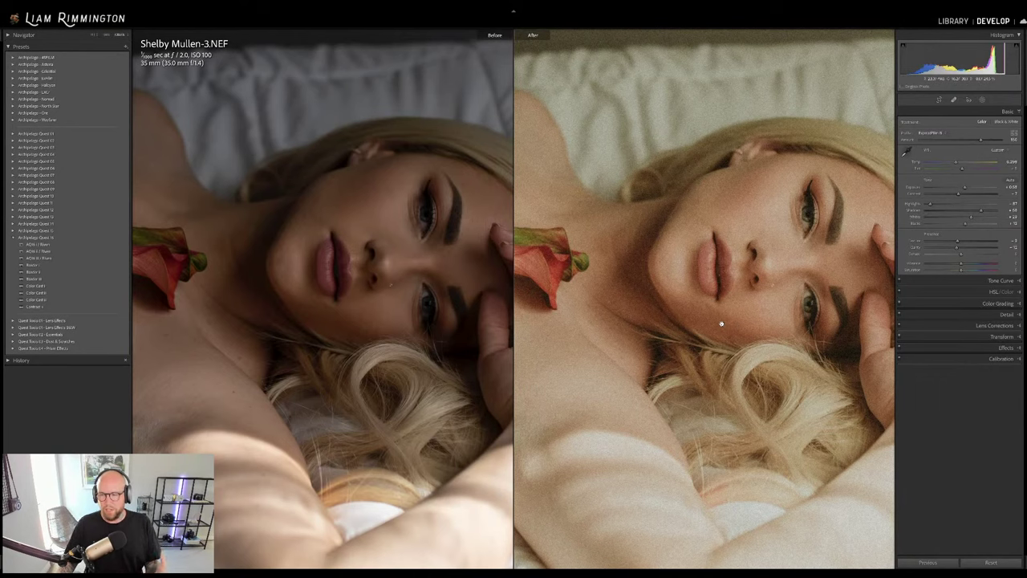
{"action": "left_click_drag", "start_coordinate": [759, 318], "coordinate": [743, 256]}
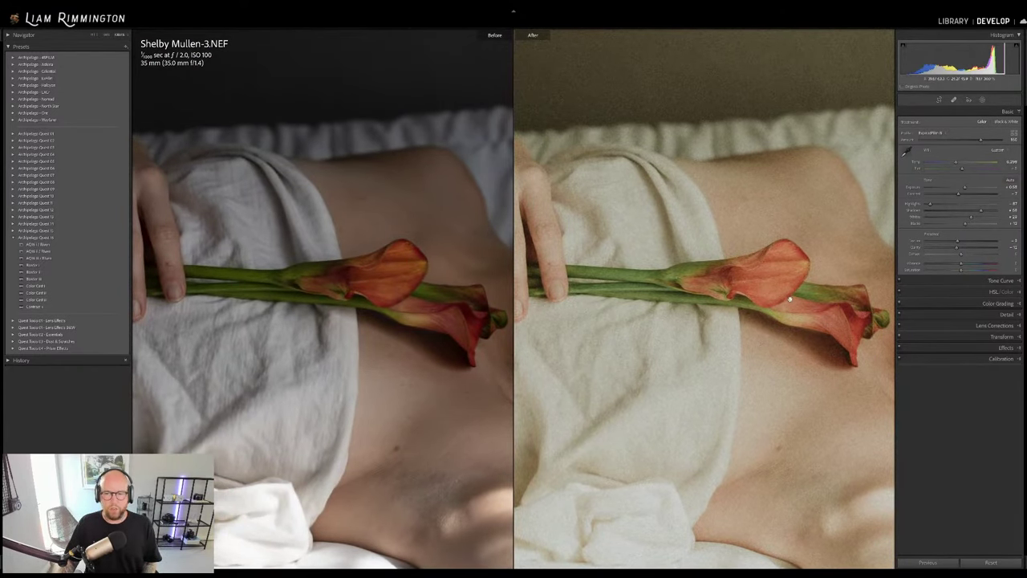
Examine the face in the bed portrait's side-by-side comparison, view both versions in full, and return to the photo grid
{"action": "left_click_drag", "start_coordinate": [789, 299], "coordinate": [768, 243]}
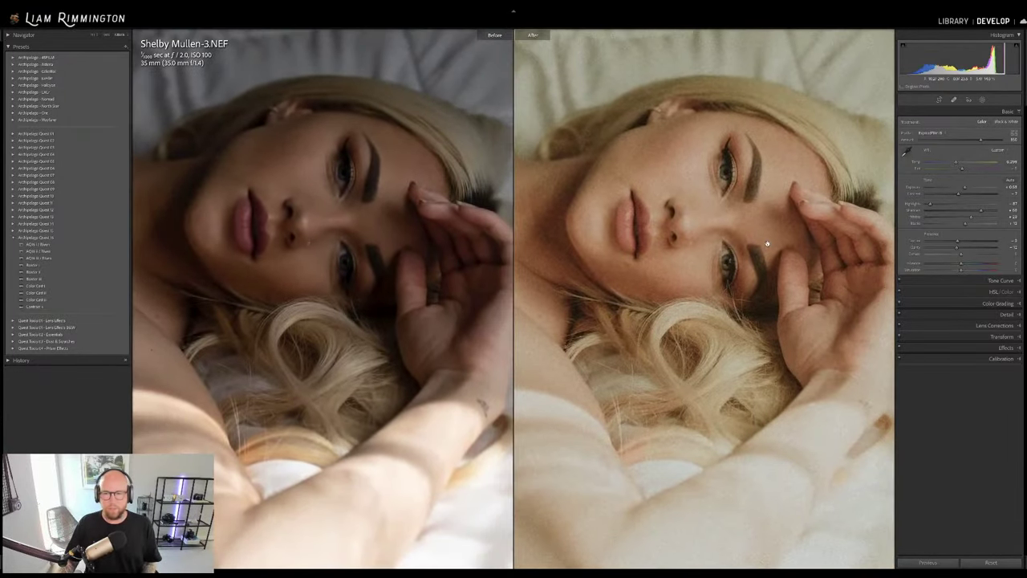
{"action": "left_click", "coordinate": [767, 244]}
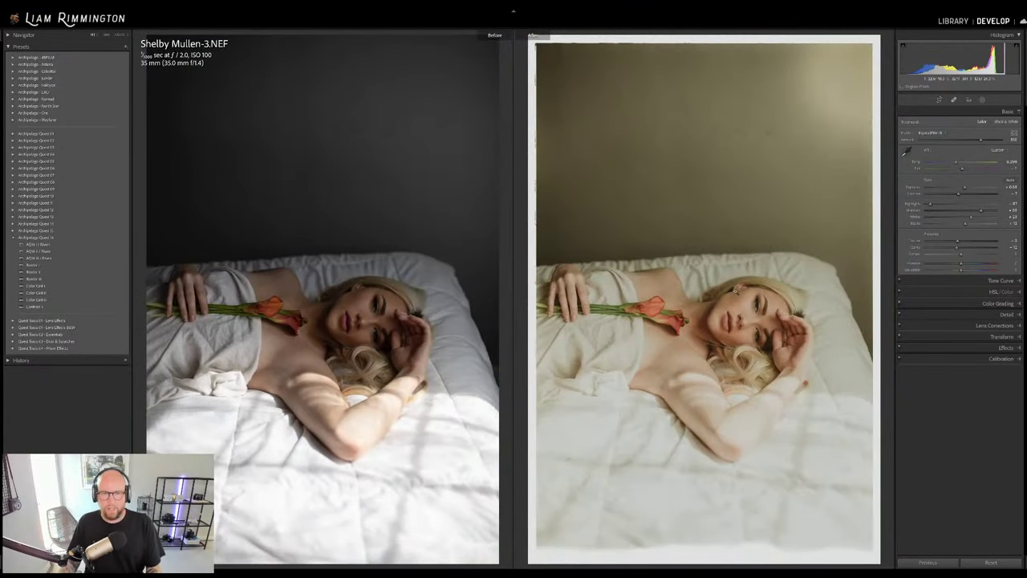
{"action": "key", "text": "g"}
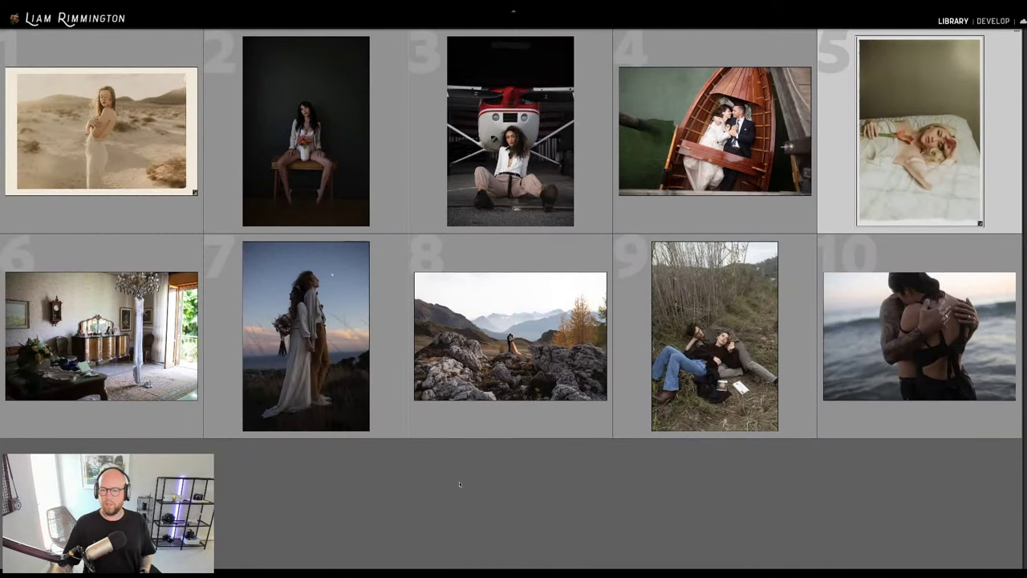
Open the eighth photo, the couple in the mountains, for developing and apply the third Archipelago Quest 14 look
{"action": "left_click", "coordinate": [511, 335]}
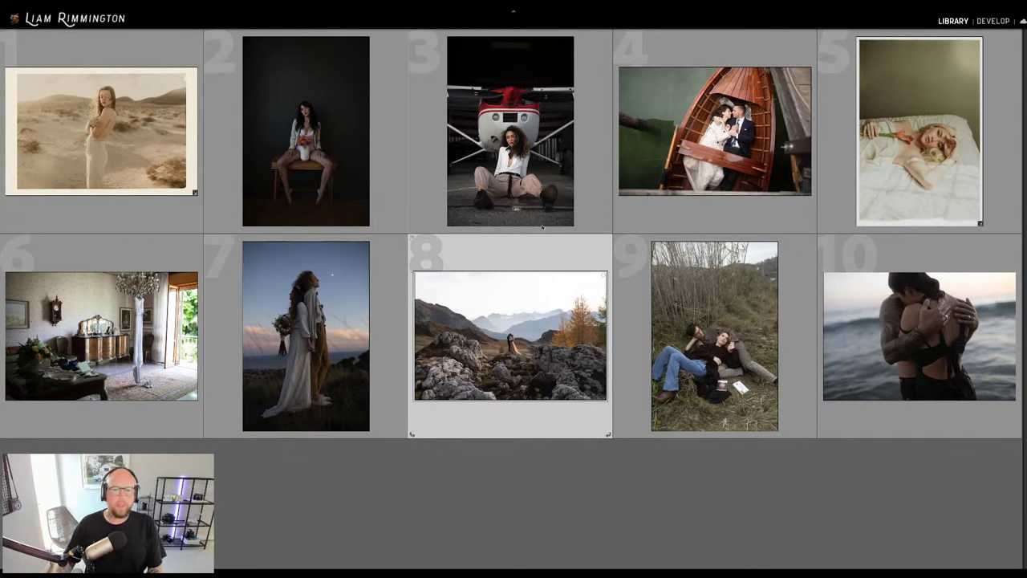
{"action": "key", "text": "d"}
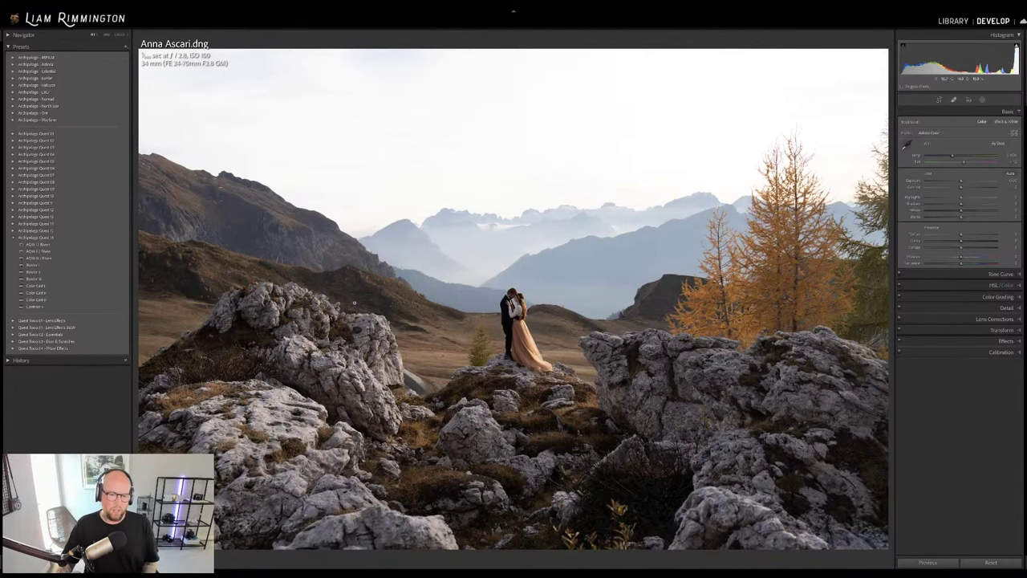
{"action": "left_click", "coordinate": [116, 244]}
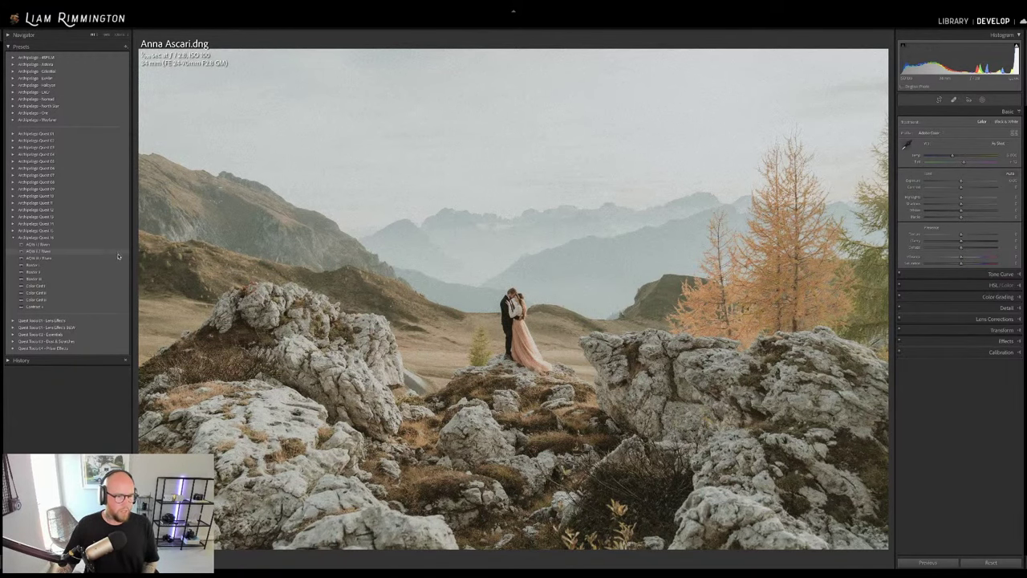
{"action": "left_click", "coordinate": [117, 258]}
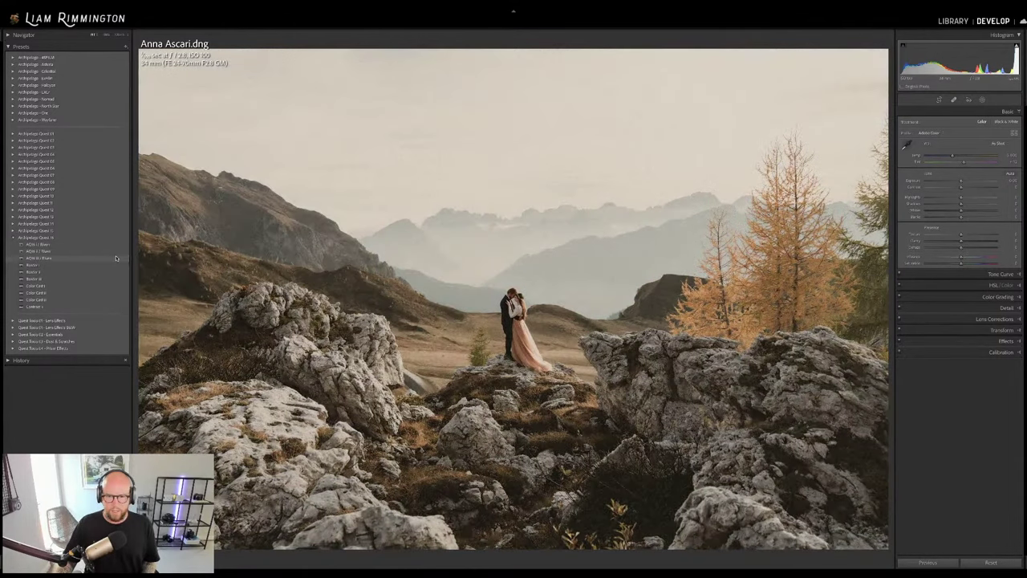
{"action": "left_click", "coordinate": [116, 257]}
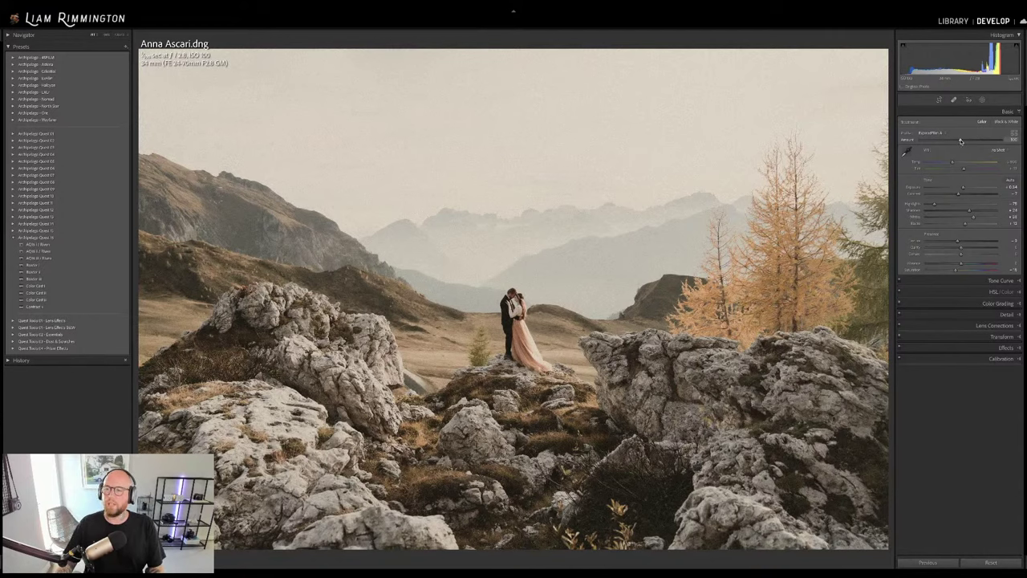
Raise the mountain photo's profile amount to about 175 and add the Border II preset
{"action": "left_click_drag", "start_coordinate": [962, 141], "coordinate": [992, 142]}
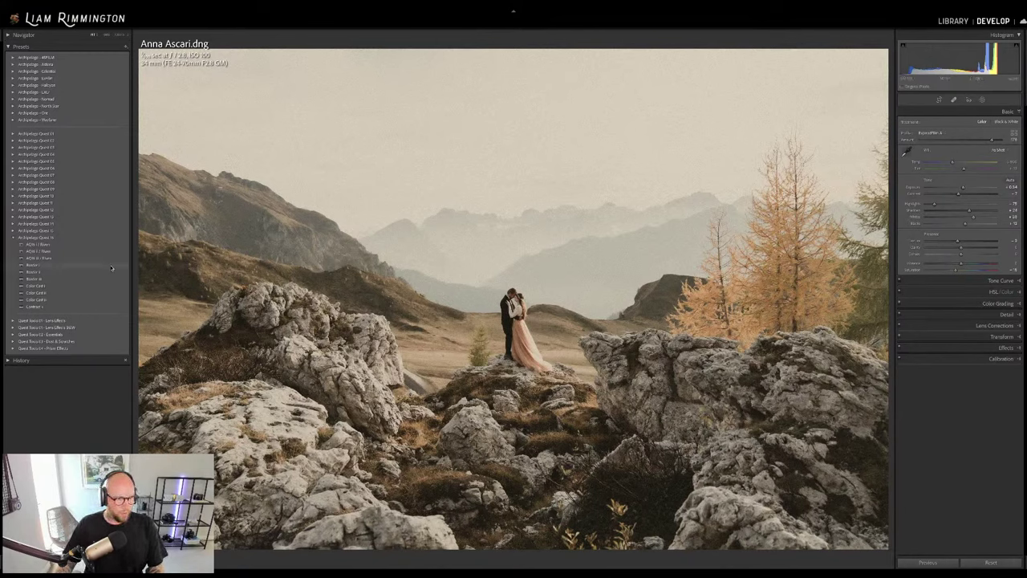
{"action": "mouse_move", "coordinate": [112, 268]}
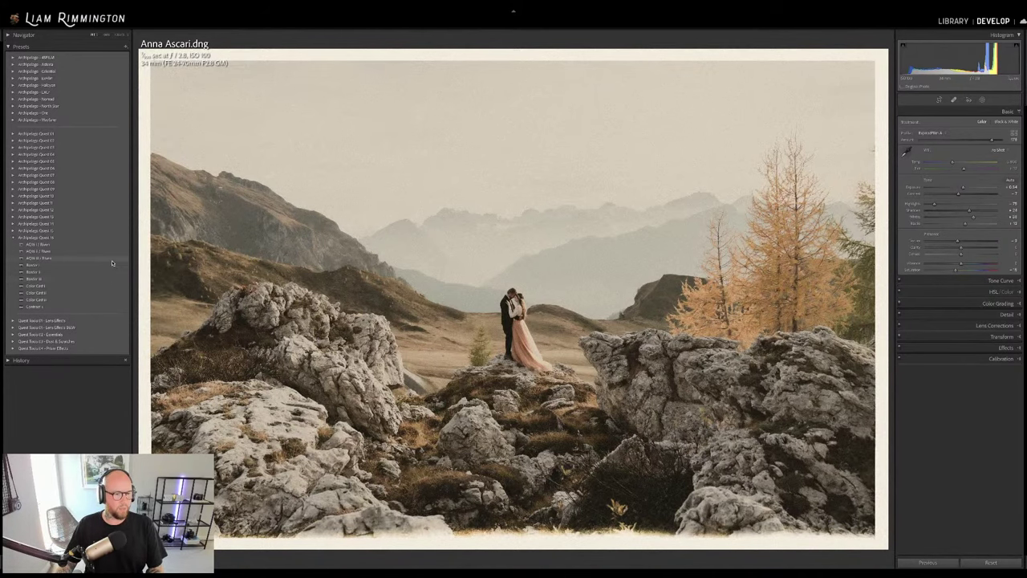
{"action": "left_click", "coordinate": [110, 272]}
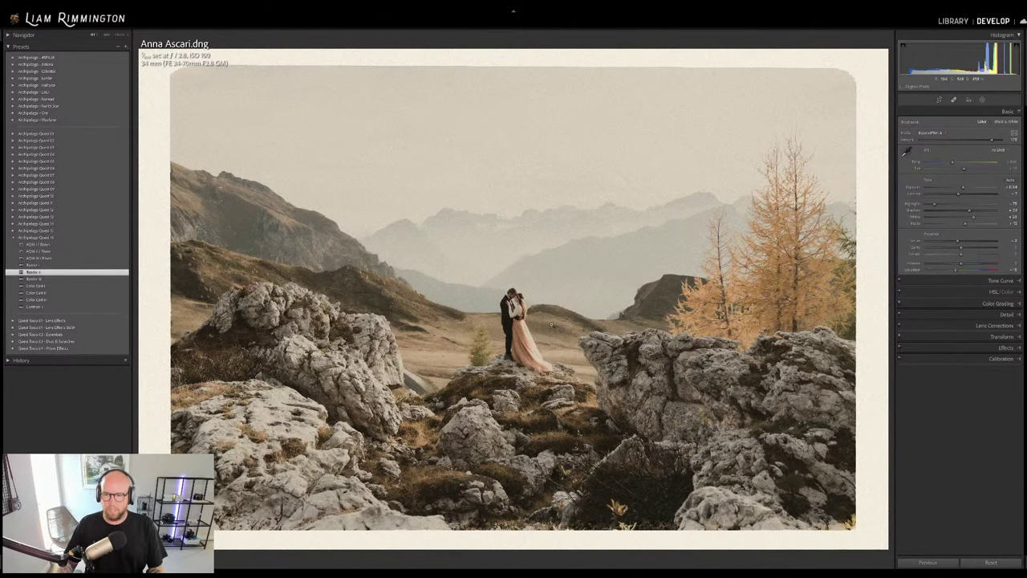
Examine the couple, rocks, orange trees and hazy mountains of the edited photo at close zoom
{"action": "scroll", "coordinate": [480, 272], "scroll_direction": "up", "scroll_amount": 5}
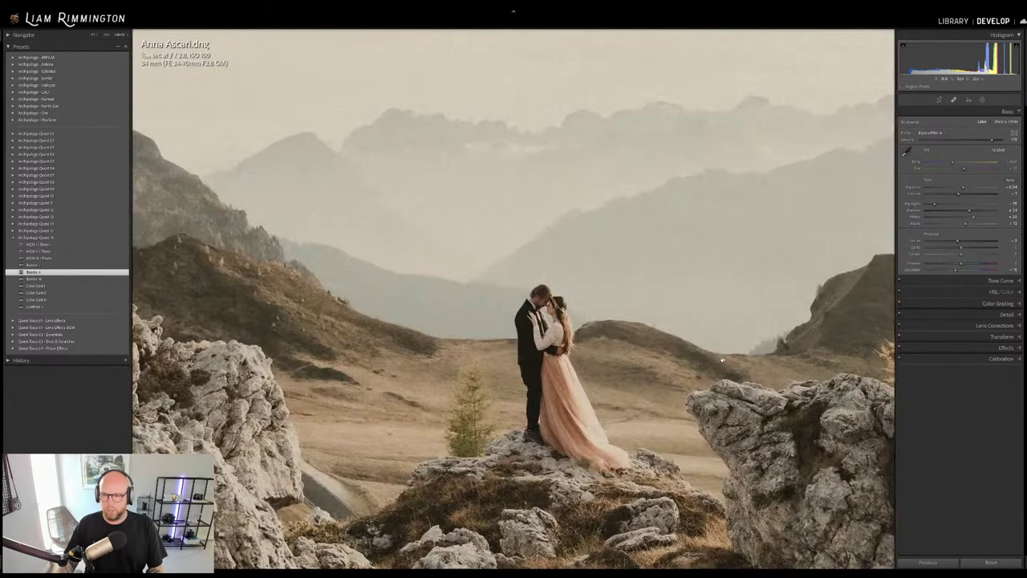
{"action": "scroll", "coordinate": [480, 272], "scroll_direction": "down", "scroll_amount": 5}
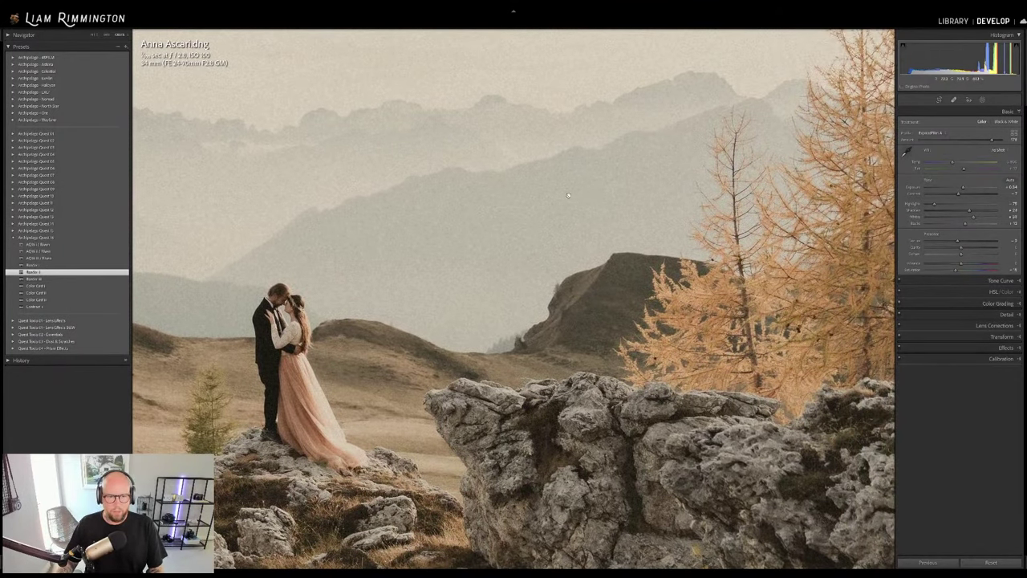
{"action": "scroll", "coordinate": [624, 251], "scroll_direction": "up", "scroll_amount": 2}
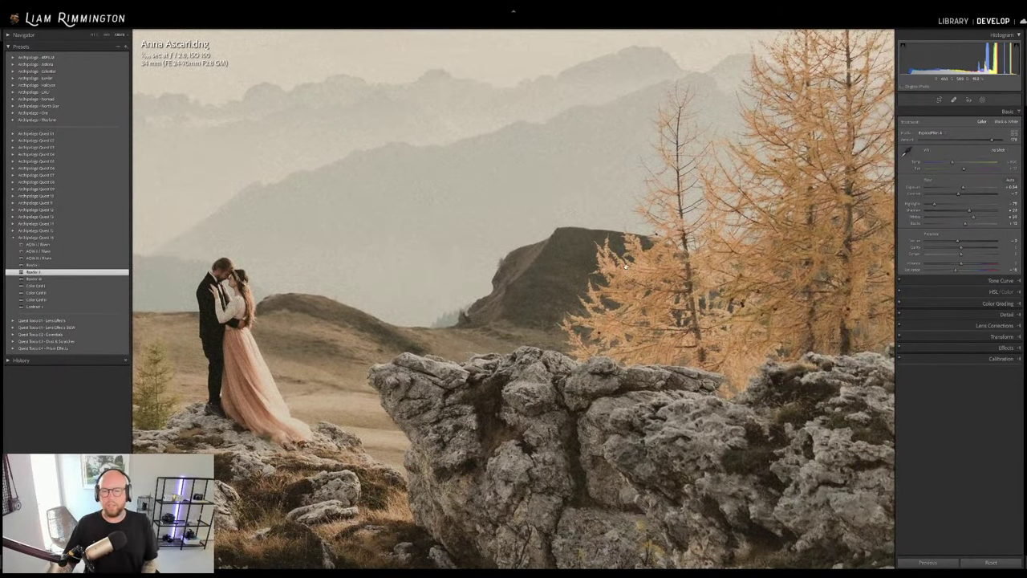
{"action": "scroll", "coordinate": [512, 328], "scroll_direction": "up", "scroll_amount": 2}
{"action": "scroll", "coordinate": [512, 327], "scroll_direction": "down", "scroll_amount": 3}
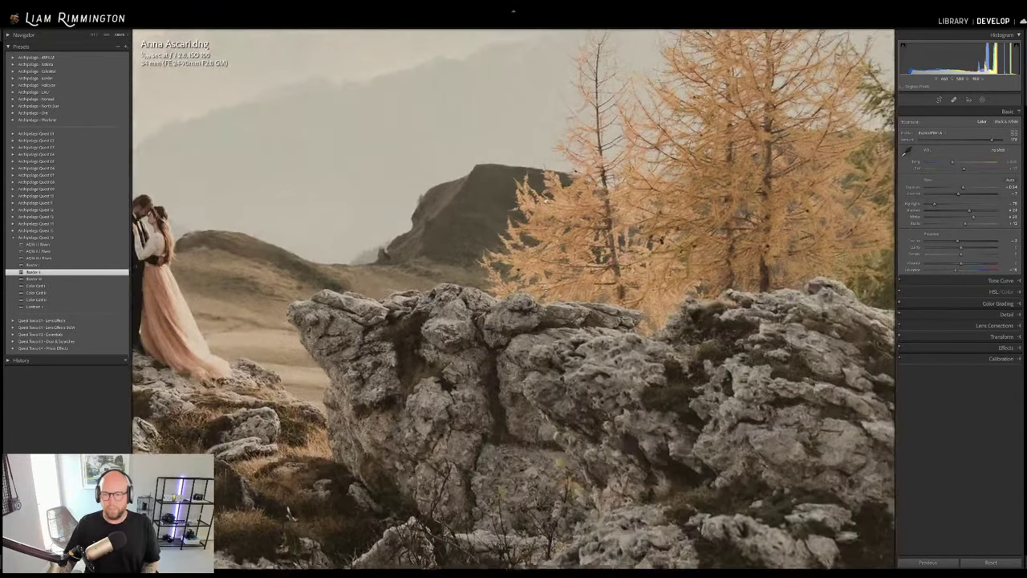
{"action": "scroll", "coordinate": [494, 353], "scroll_direction": "down", "scroll_amount": 3}
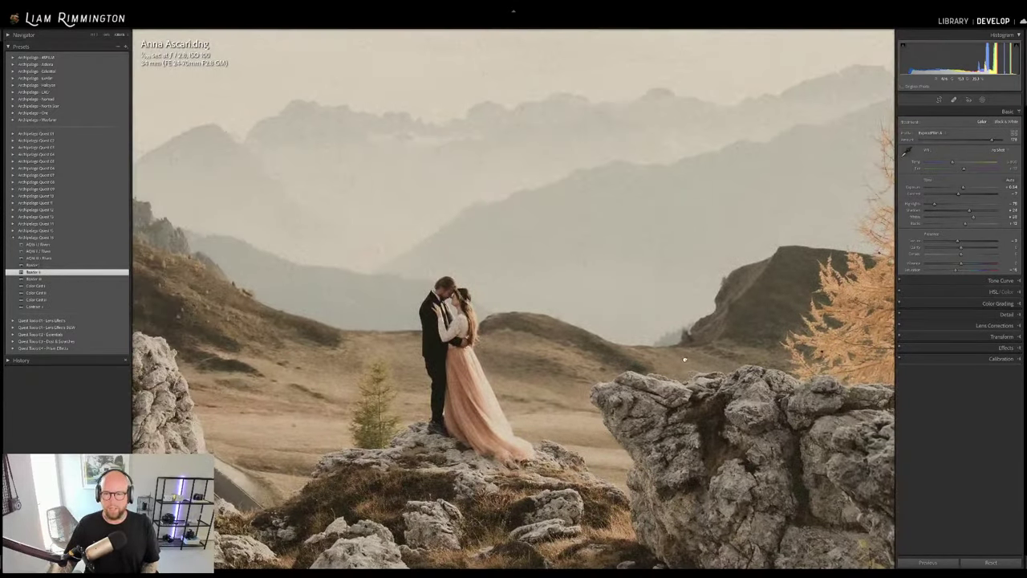
{"action": "scroll", "coordinate": [496, 354], "scroll_direction": "down", "scroll_amount": 3}
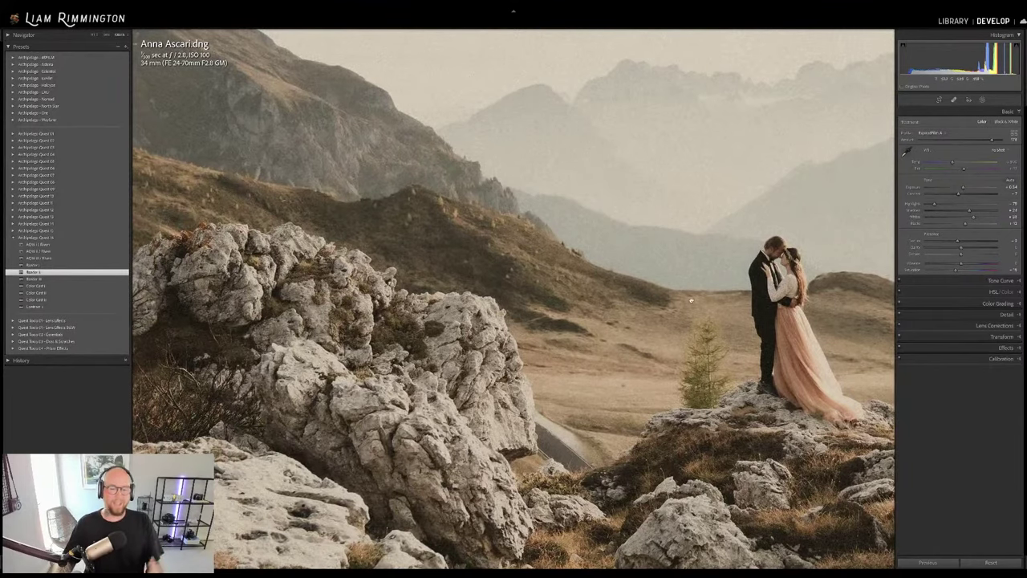
{"action": "scroll", "coordinate": [695, 200], "scroll_direction": "down", "scroll_amount": 2}
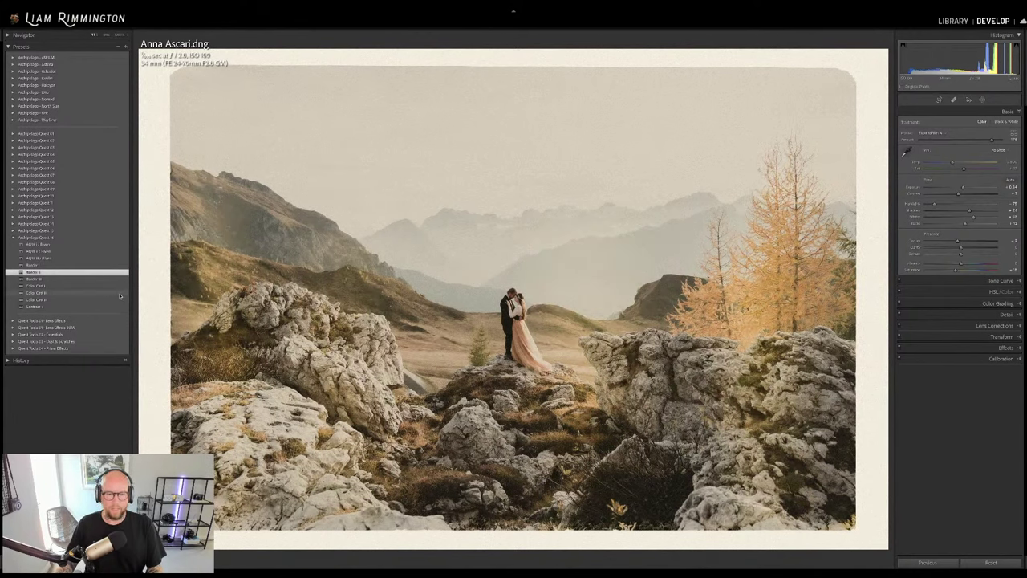
Apply the second color preset and the contrast preset to the mountain photo and lower its exposure to about +0.20
{"action": "left_click", "coordinate": [120, 294]}
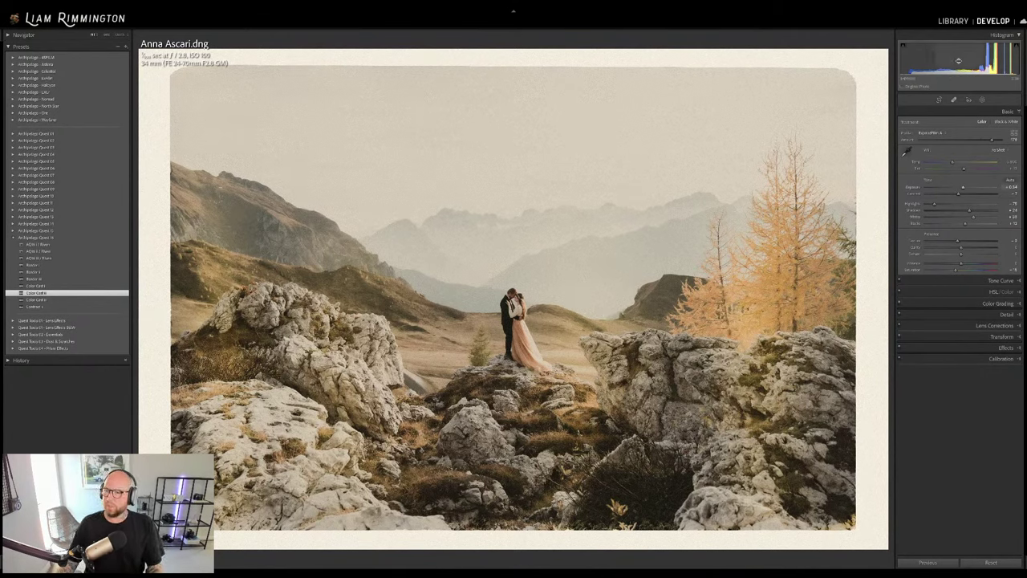
{"action": "left_click_drag", "start_coordinate": [958, 60], "coordinate": [954, 60]}
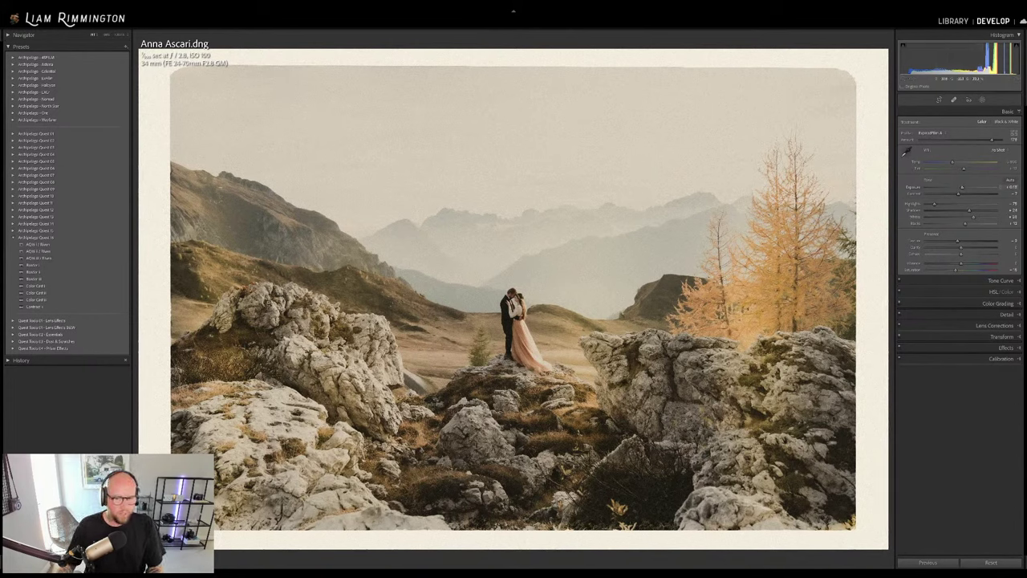
{"action": "left_click", "coordinate": [115, 306]}
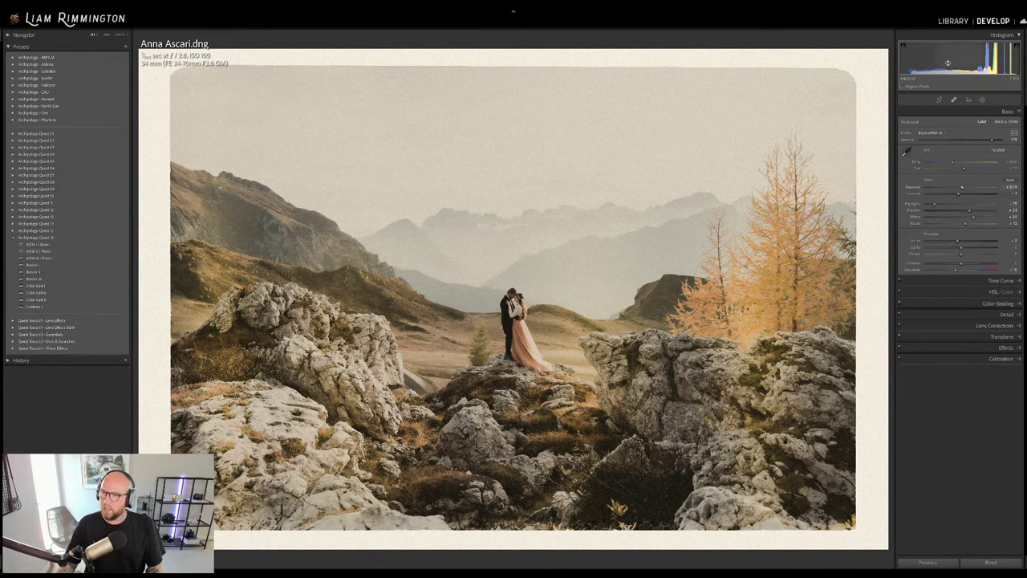
{"action": "left_click_drag", "start_coordinate": [947, 62], "coordinate": [983, 63]}
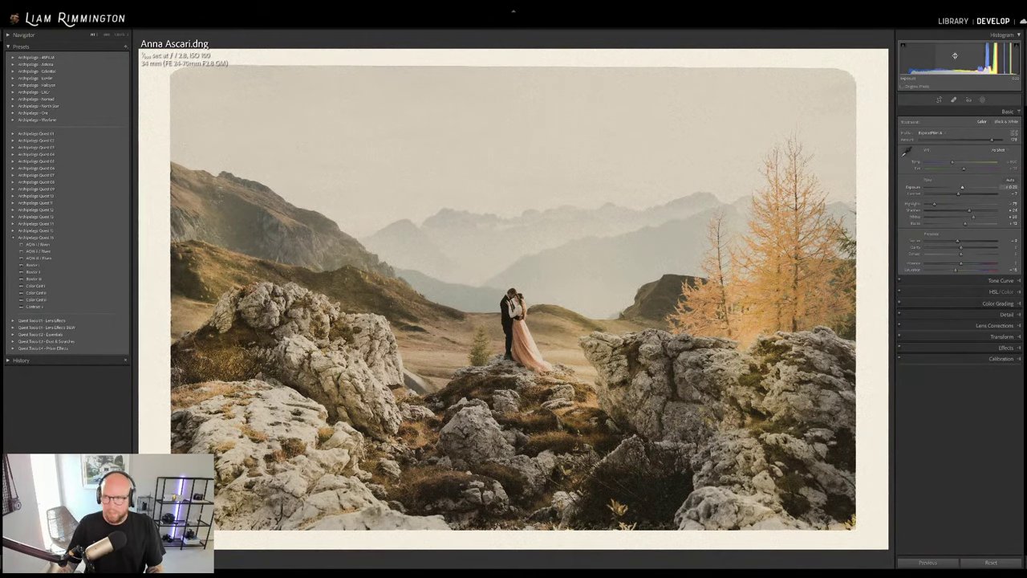
{"action": "left_click_drag", "start_coordinate": [993, 141], "coordinate": [993, 142]}
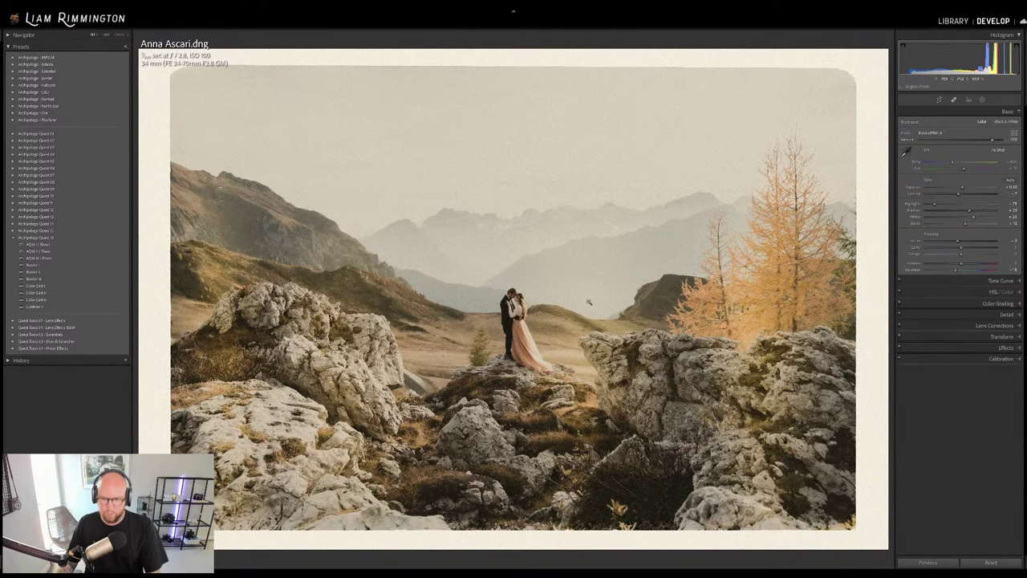
Switch the mountain photo between its original and edited versions in full view to compare them
{"action": "key", "text": "backslash"}
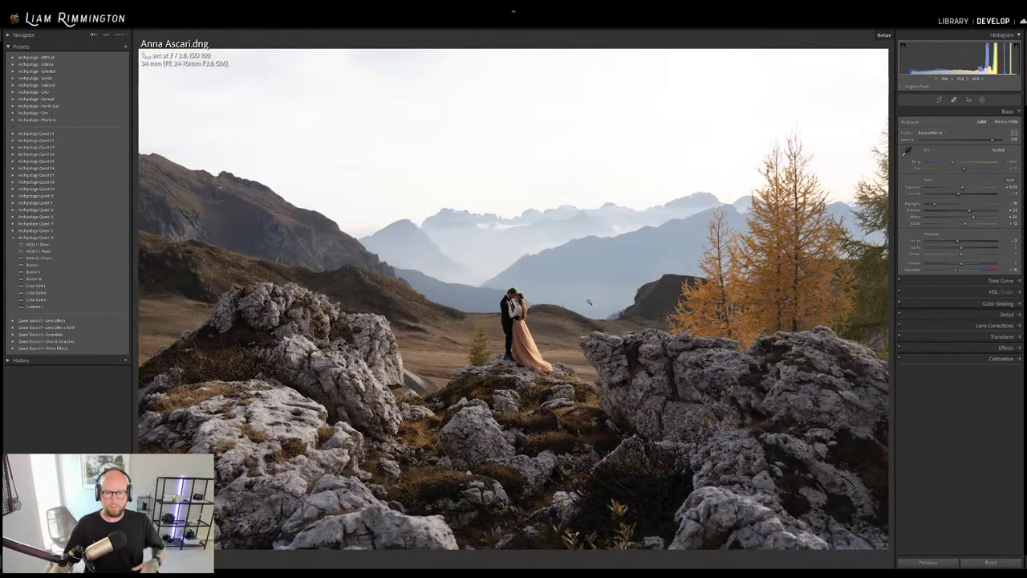
{"action": "key", "text": "backslash"}
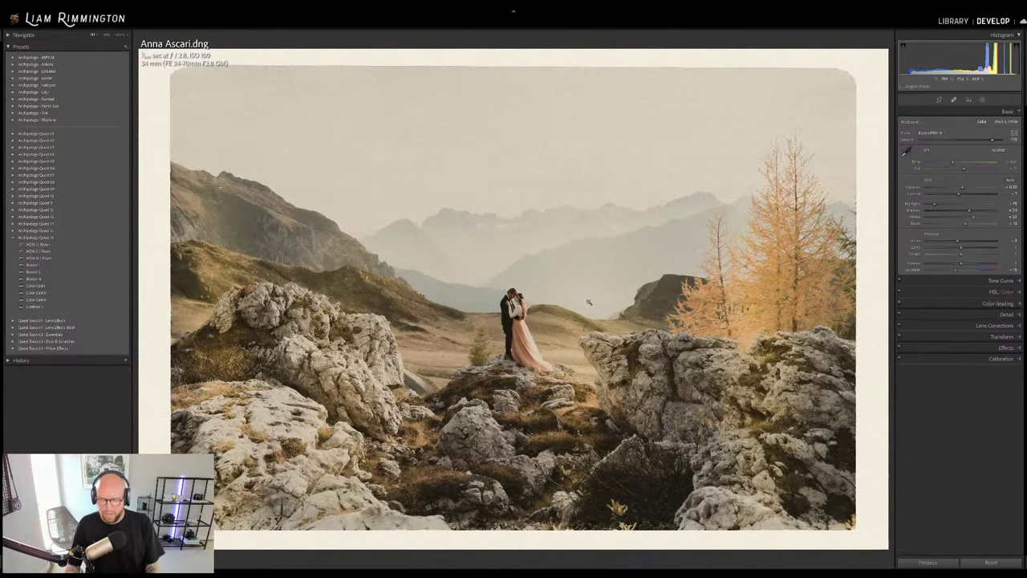
{"action": "key", "text": "backslash"}
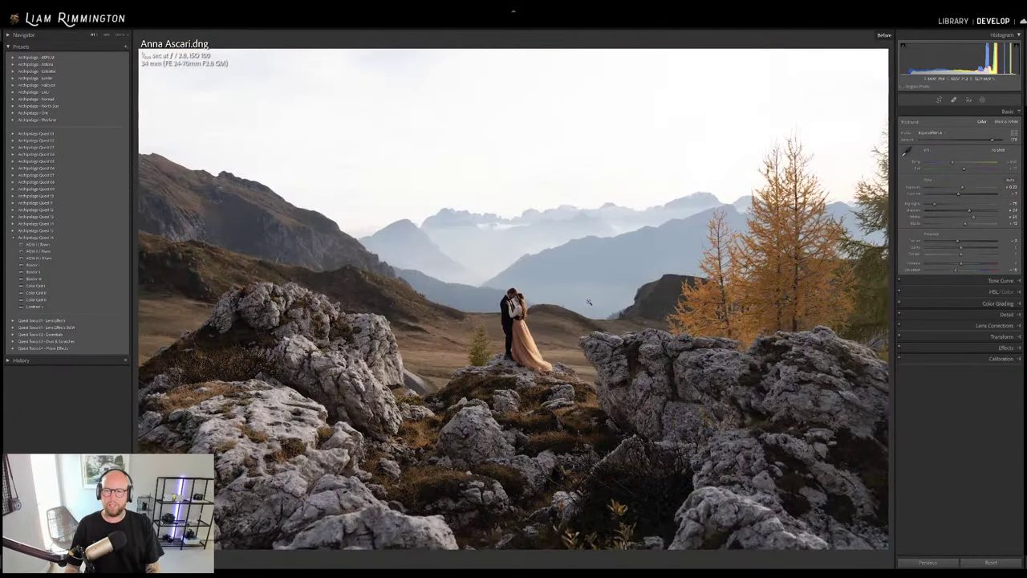
{"action": "key", "text": "backslash"}
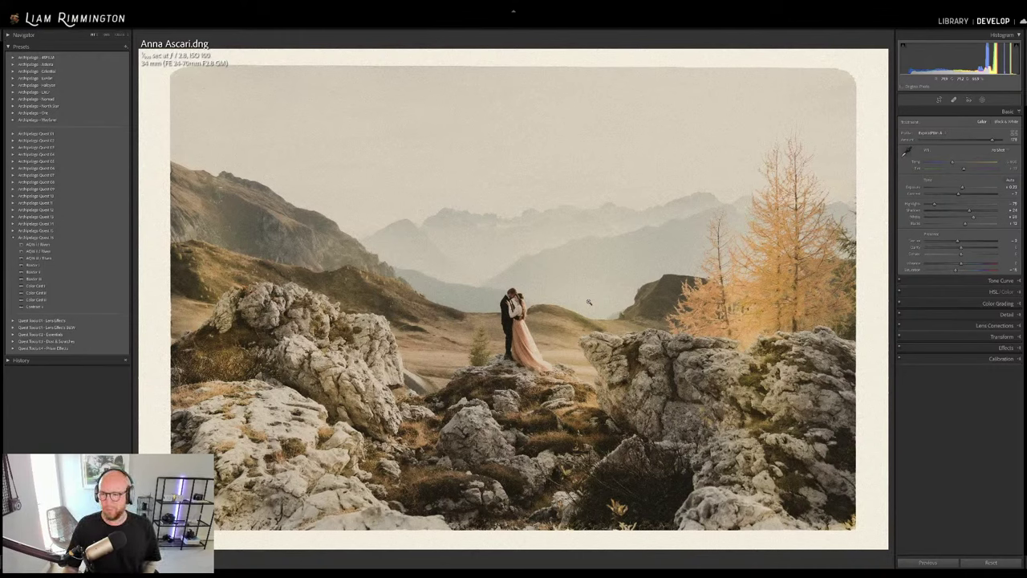
Compare the mountain photo before and after side by side, examining the couple, rocks and peaks at close zoom, and return to the photo grid
{"action": "key", "text": "y"}
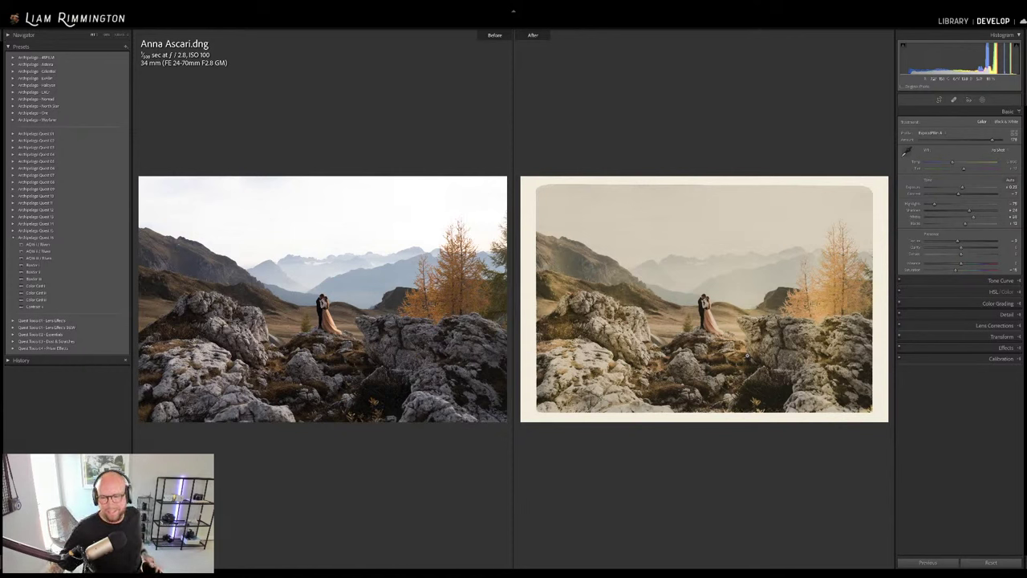
{"action": "left_click", "coordinate": [711, 337]}
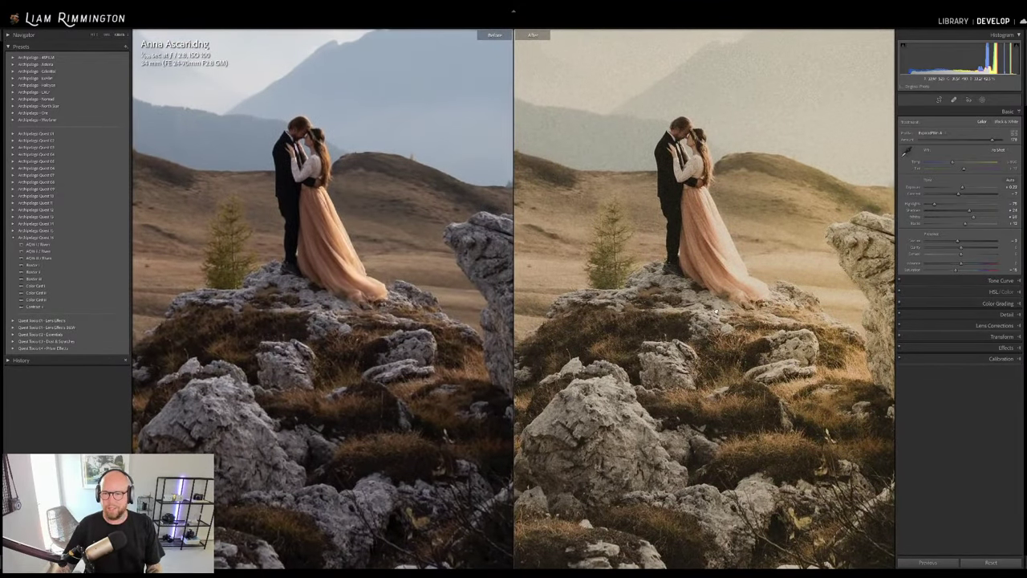
{"action": "left_click_drag", "start_coordinate": [692, 350], "coordinate": [649, 269]}
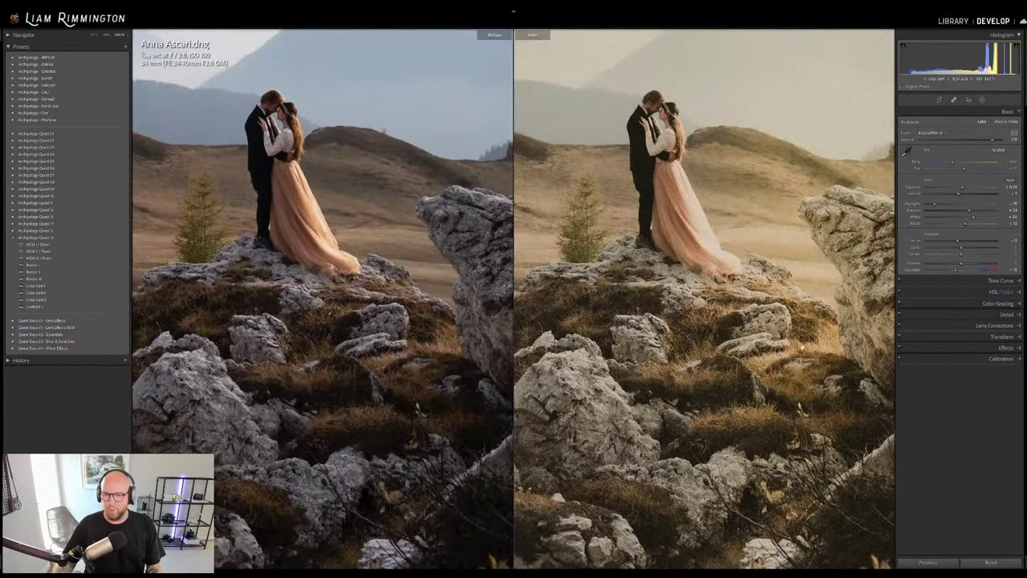
{"action": "left_click_drag", "start_coordinate": [697, 281], "coordinate": [833, 229]}
{"action": "left_click_drag", "start_coordinate": [654, 238], "coordinate": [732, 306]}
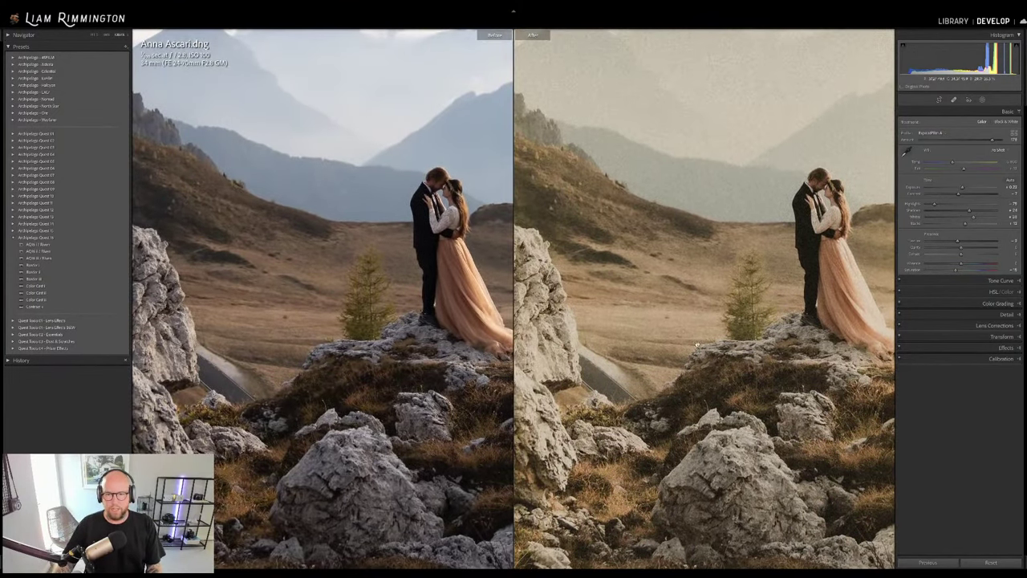
{"action": "left_click_drag", "start_coordinate": [737, 363], "coordinate": [664, 369]}
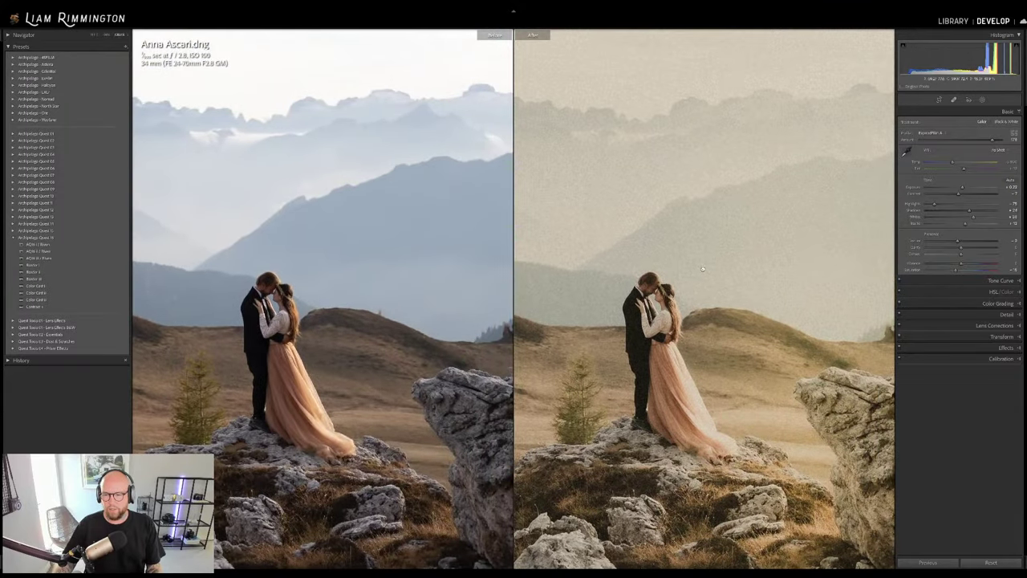
{"action": "left_click", "coordinate": [664, 369]}
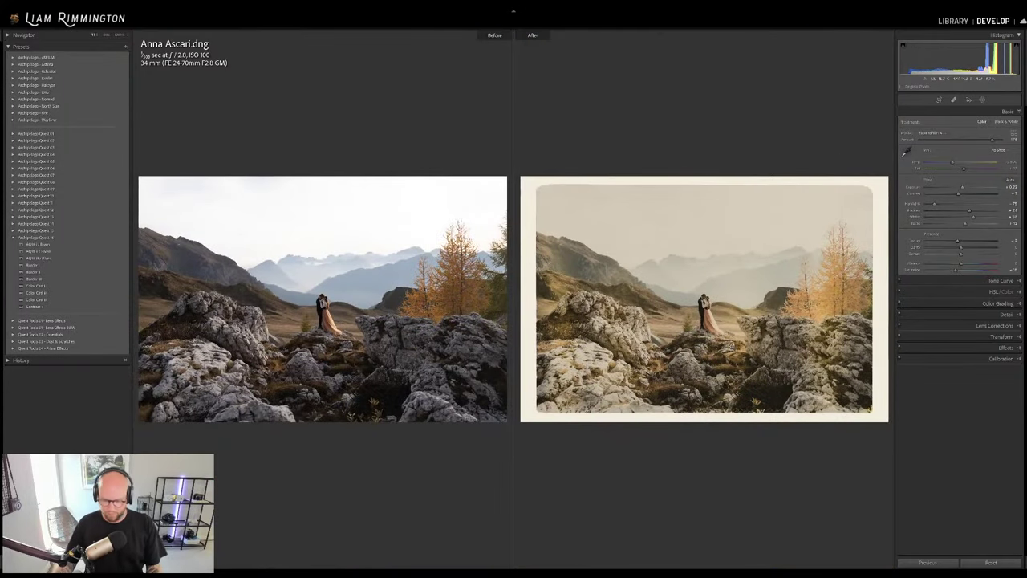
{"action": "key", "text": "y"}
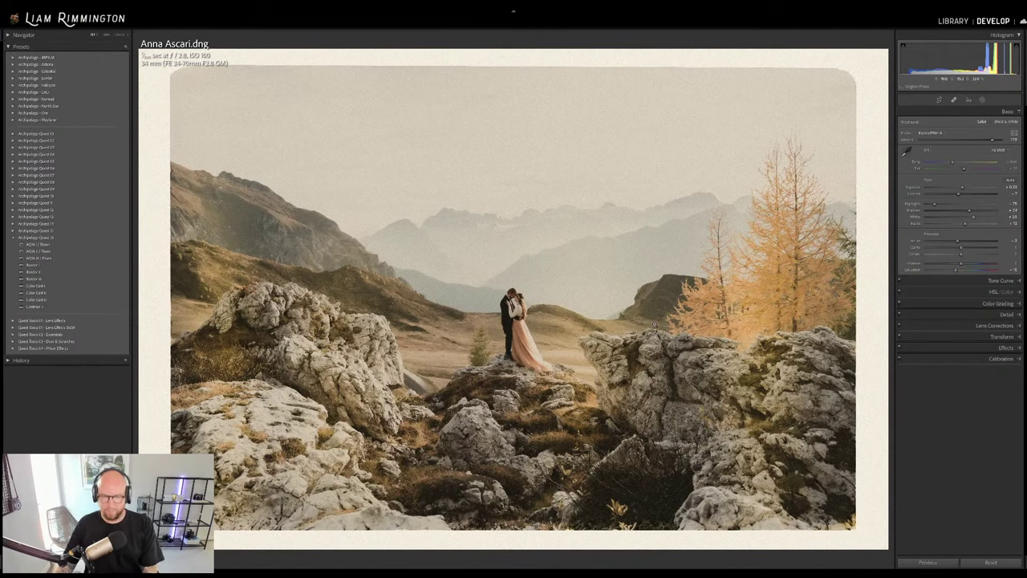
{"action": "key", "text": "g"}
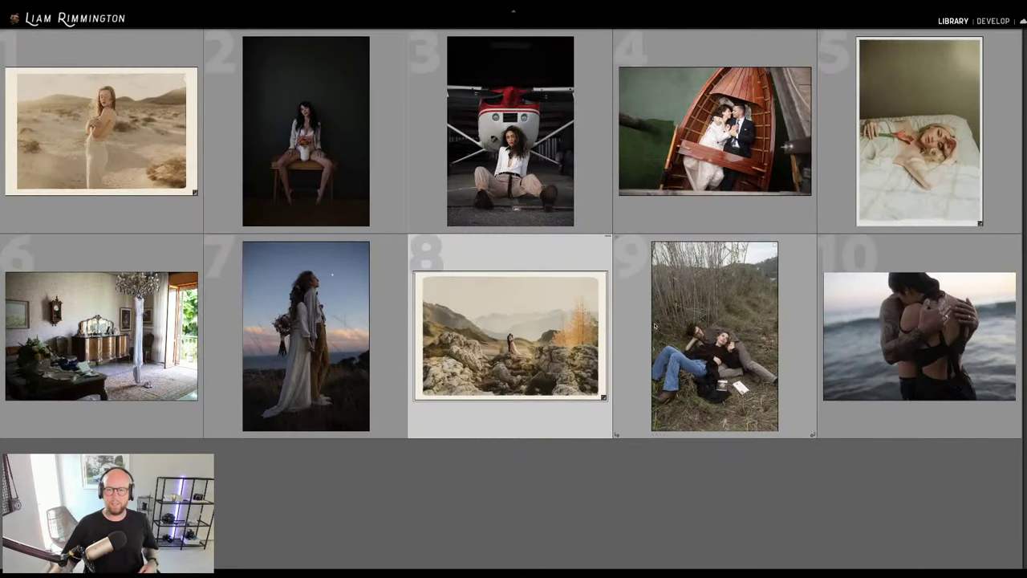
Open the woman-and-airplane photo for editing, brighten its exposure by nearly one stop and warm its white balance
{"action": "left_click", "coordinate": [624, 483]}
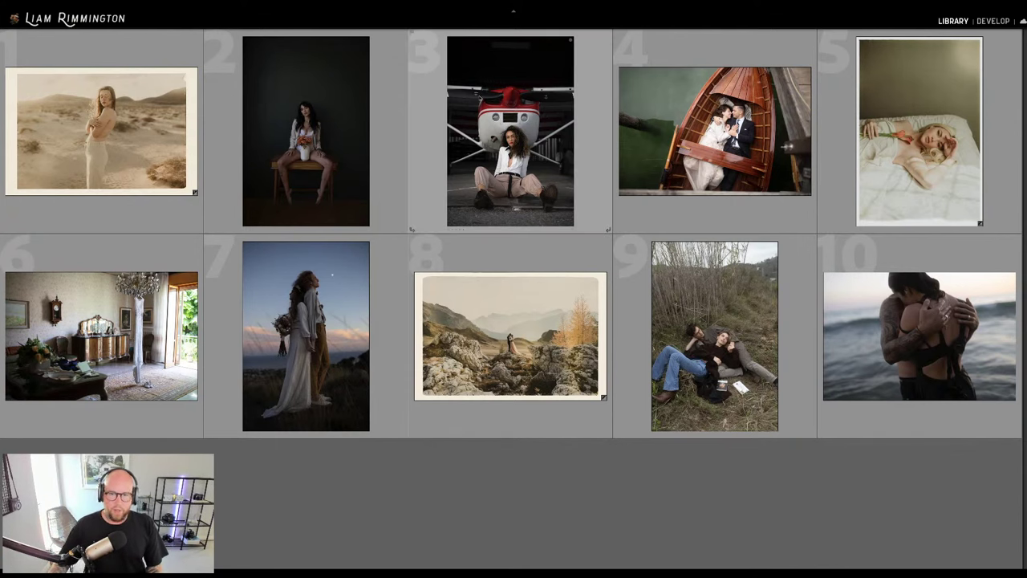
{"action": "left_click", "coordinate": [514, 133]}
{"action": "key", "text": "d"}
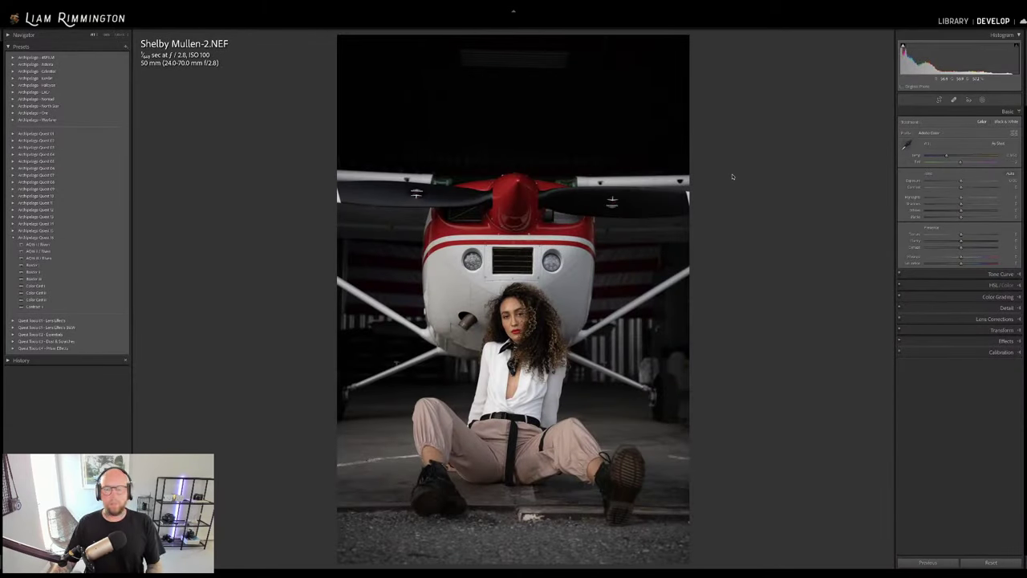
{"action": "left_click_drag", "start_coordinate": [963, 56], "coordinate": [973, 56]}
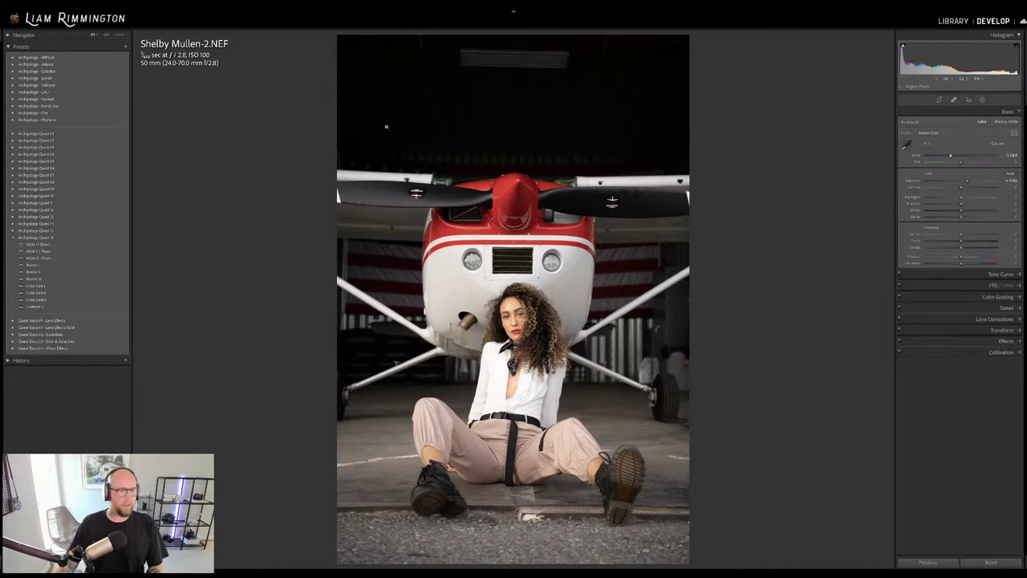
Compare the three Archipelago Quest 14 base presets on the airplane photo and apply the third one
{"action": "left_click", "coordinate": [93, 245]}
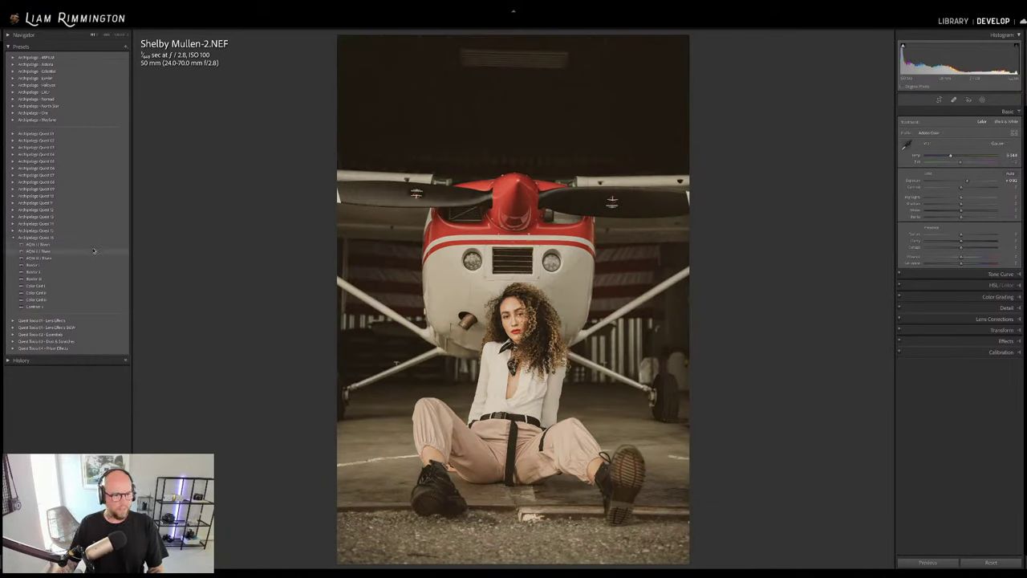
{"action": "left_click", "coordinate": [94, 251]}
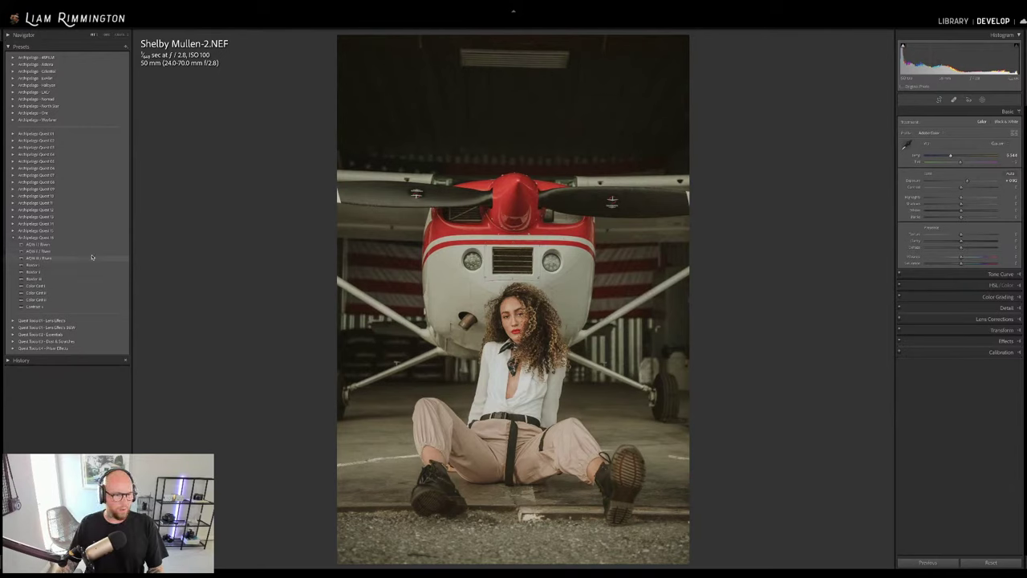
{"action": "left_click", "coordinate": [92, 258]}
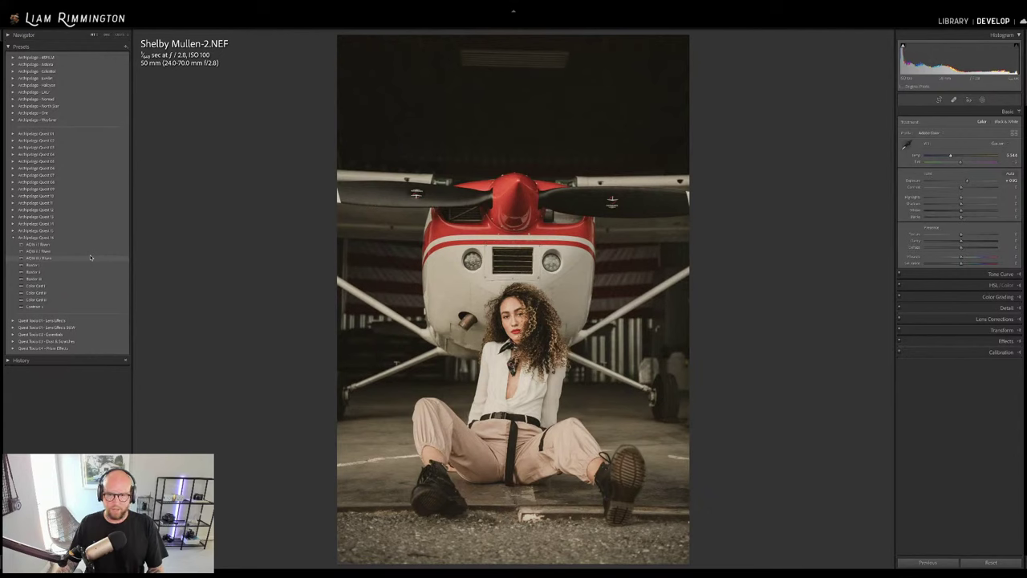
{"action": "left_click", "coordinate": [90, 257]}
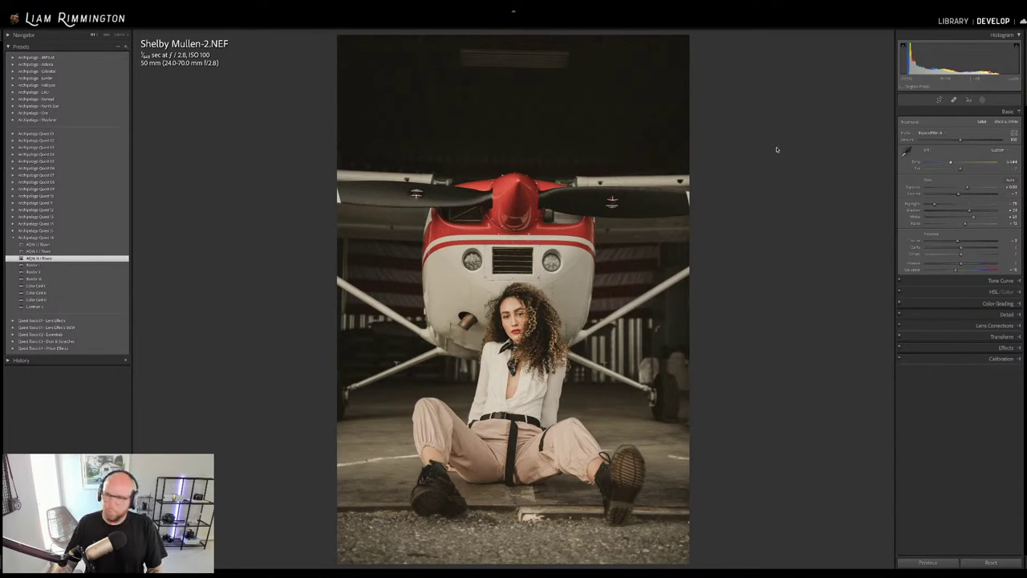
Set the airplane photo's exposure to +1.00 and profile amount to 200, and add the third border preset
{"action": "left_click_drag", "start_coordinate": [956, 58], "coordinate": [957, 58]}
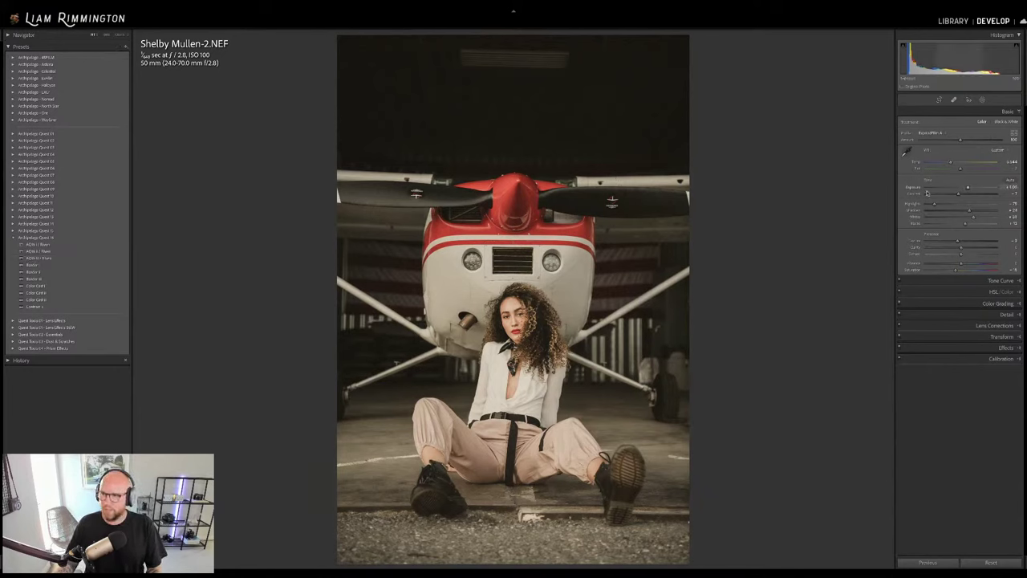
{"action": "left_click_drag", "start_coordinate": [960, 140], "coordinate": [1016, 140]}
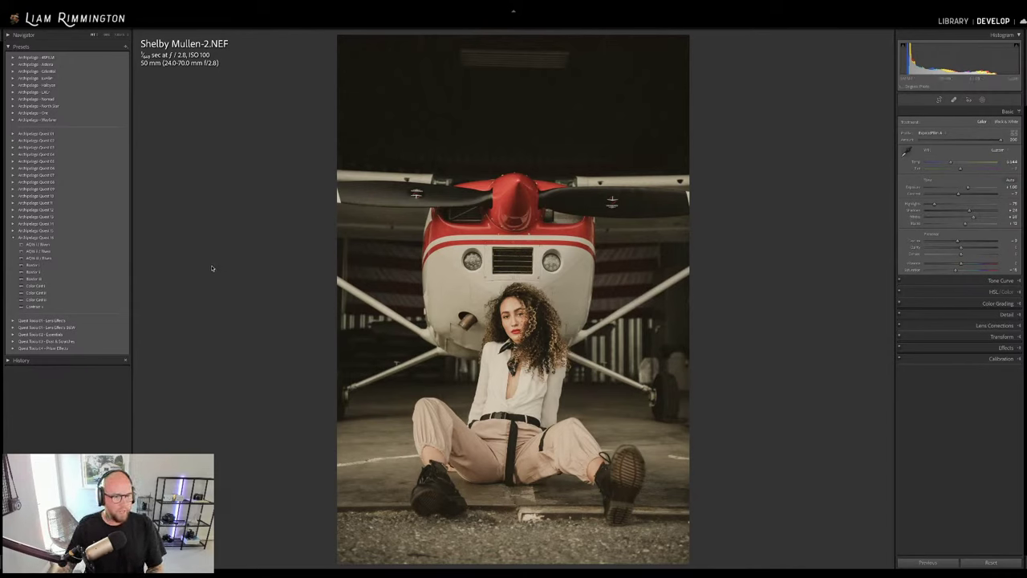
{"action": "left_click", "coordinate": [111, 278]}
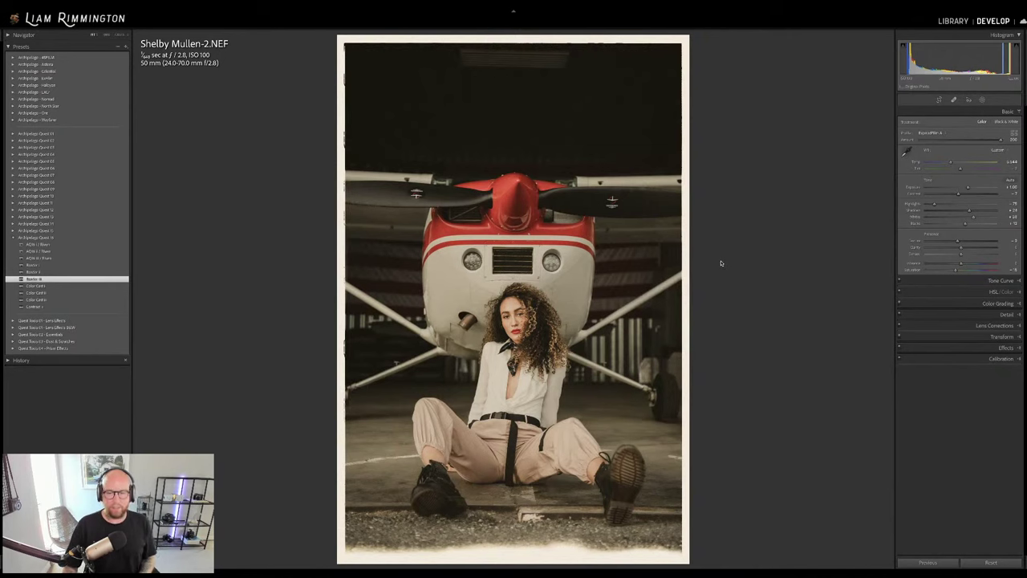
Switch the airplane photo between its original and edited versions in full view to compare them
{"action": "key", "text": "backslash"}
{"action": "key", "text": "backslash"}
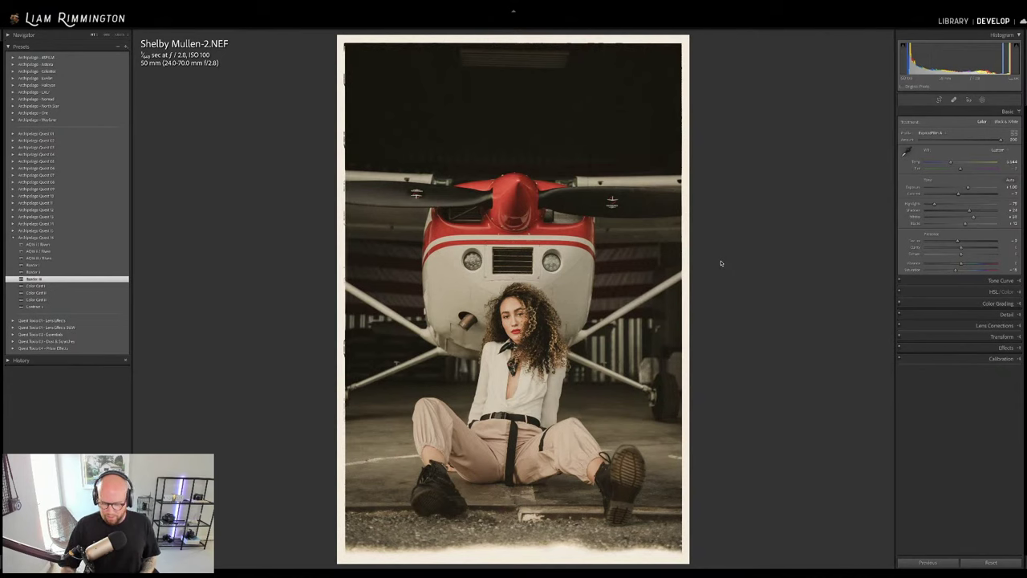
{"action": "key", "text": "backslash"}
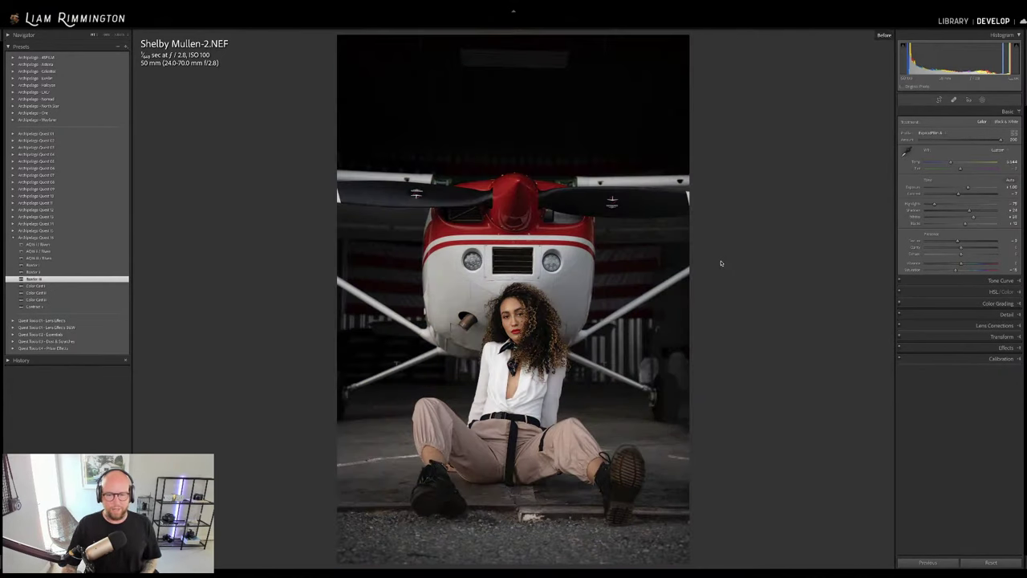
{"action": "key", "text": "backslash"}
Compare the airplane photo before and after side by side, examining the woman's face and blouse at close zoom, and return to the photo grid
{"action": "key", "text": "y"}
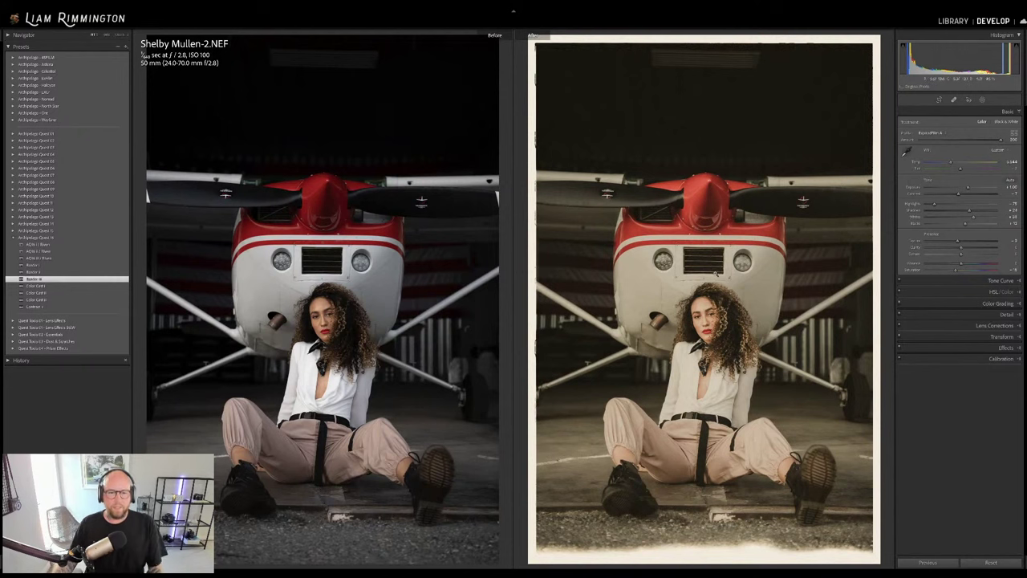
{"action": "left_click", "coordinate": [768, 383]}
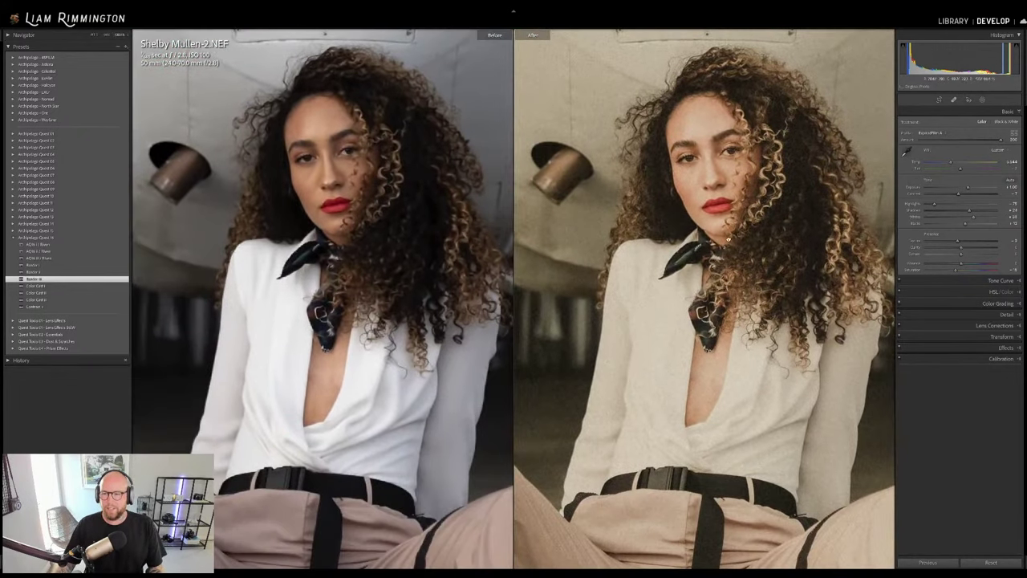
{"action": "left_click_drag", "start_coordinate": [817, 278], "coordinate": [711, 292]}
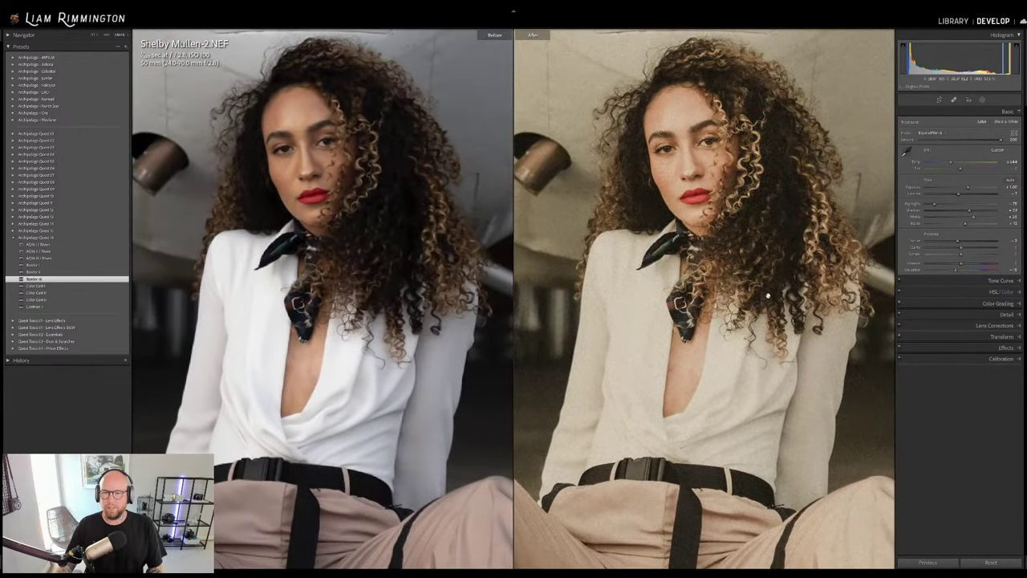
{"action": "left_click", "coordinate": [695, 292]}
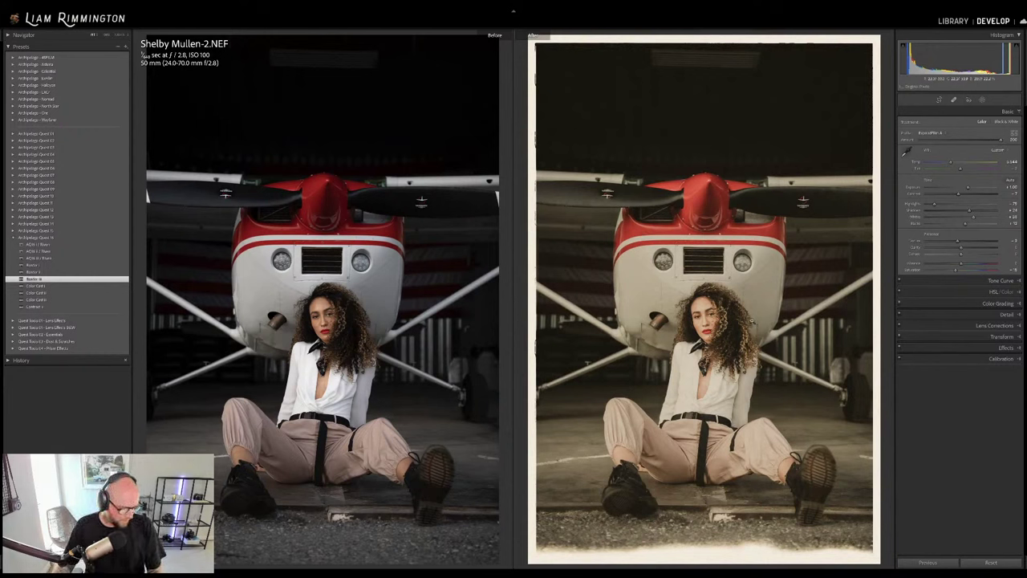
{"action": "key", "text": "g"}
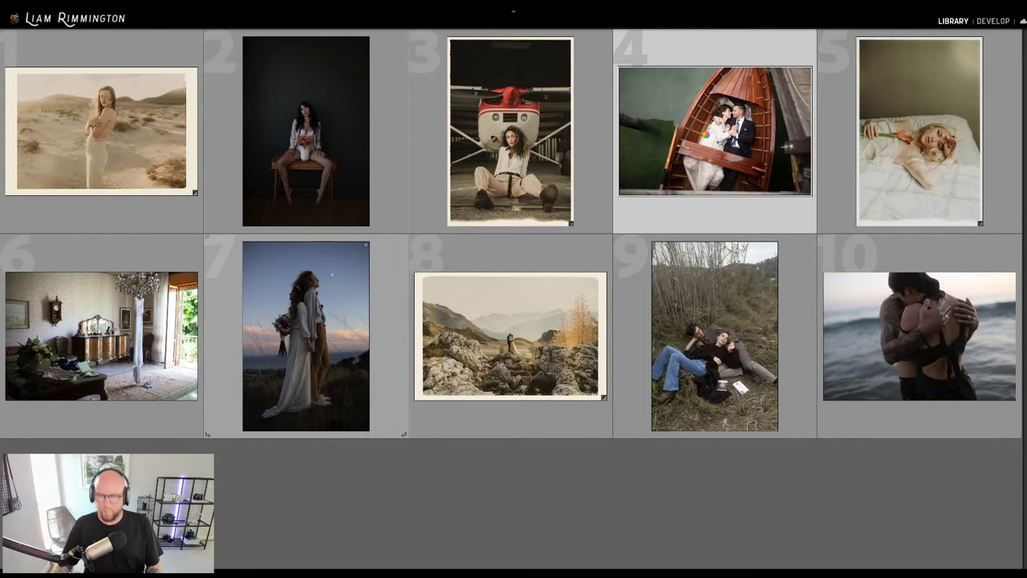
Open the photo of the couple in the wooden boat for editing, slightly lower its exposure and warm its white balance
{"action": "key", "text": "d"}
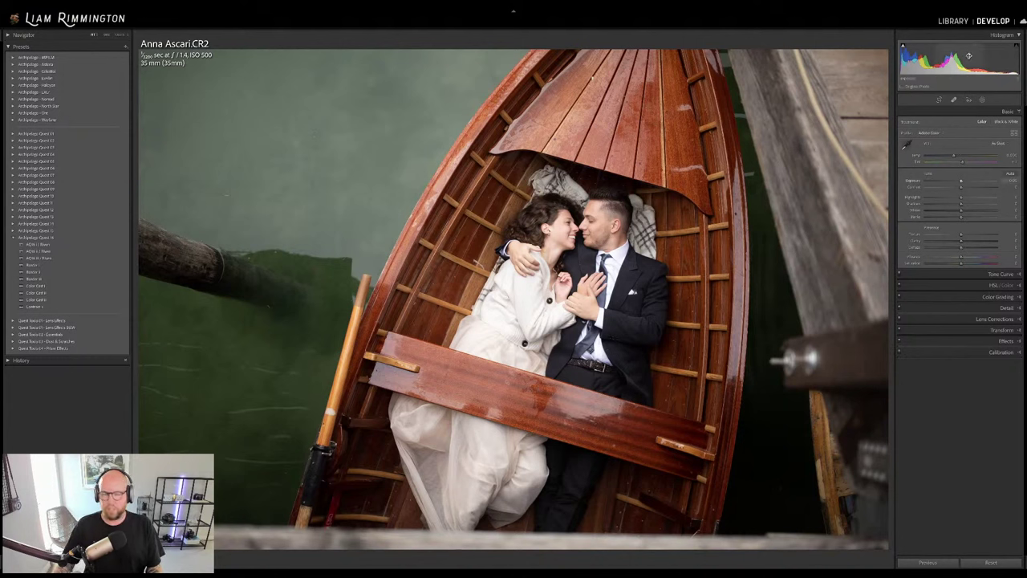
{"action": "left_click_drag", "start_coordinate": [959, 181], "coordinate": [960, 180]}
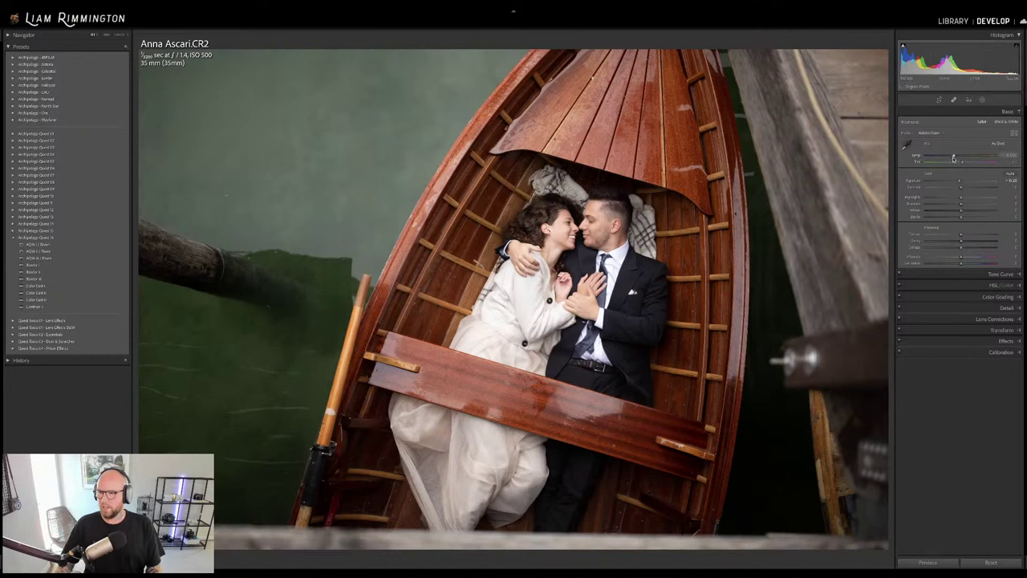
{"action": "left_click_drag", "start_coordinate": [954, 157], "coordinate": [959, 157]}
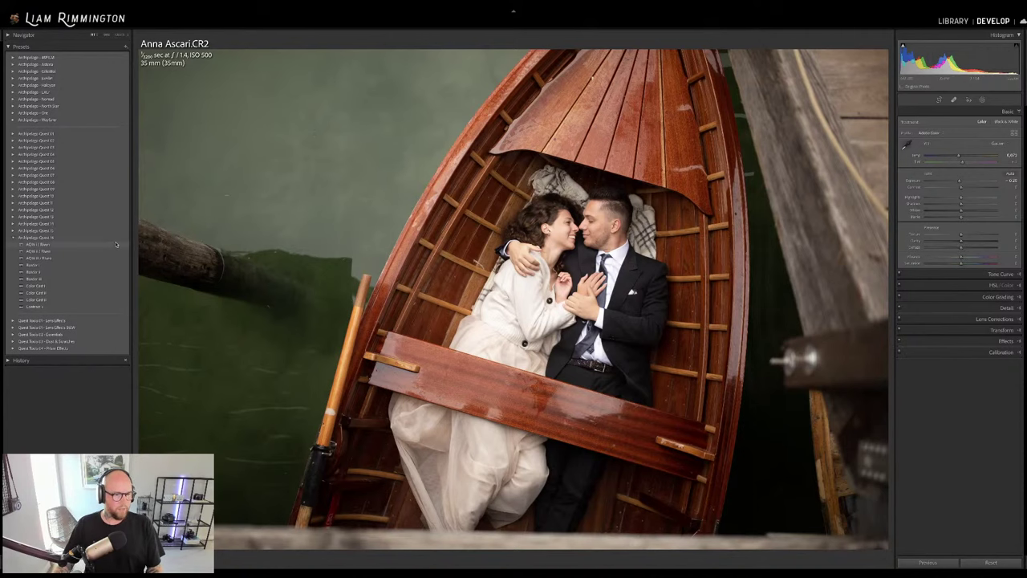
Apply the second Archipelago Quest 14 base preset to the boat photo and slightly reduce its profile amount
{"action": "mouse_move", "coordinate": [110, 244]}
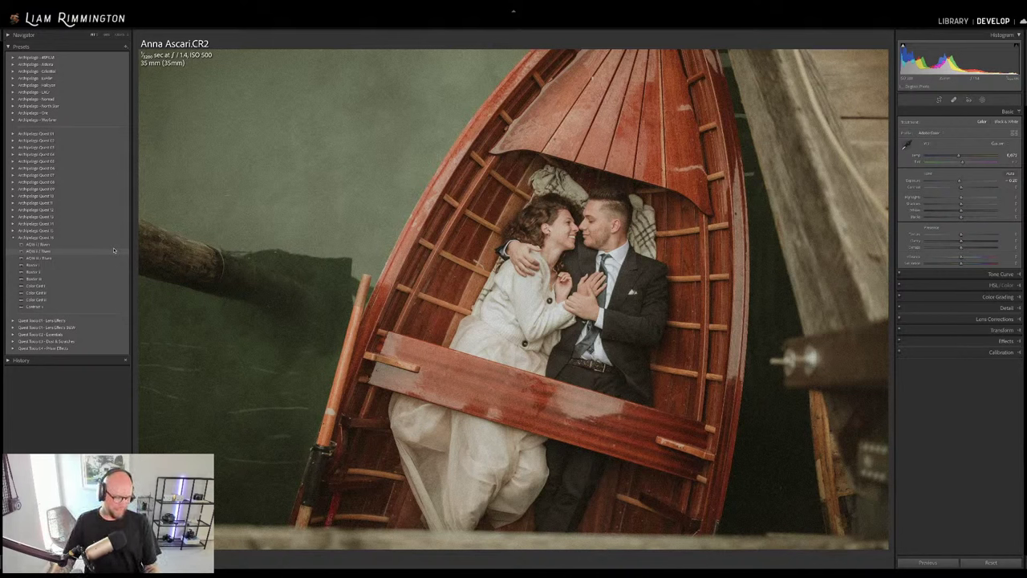
{"action": "left_click", "coordinate": [114, 251]}
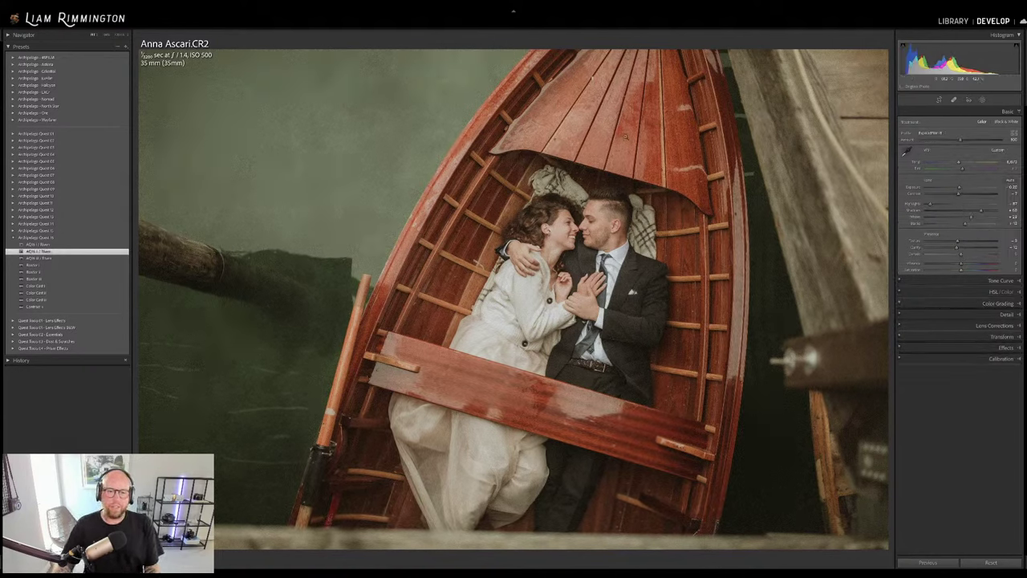
{"action": "mouse_move", "coordinate": [961, 140]}
{"action": "left_mouse_down"}
{"action": "mouse_move", "coordinate": [947, 144]}
{"action": "mouse_move", "coordinate": [960, 150]}
{"action": "left_mouse_up"}
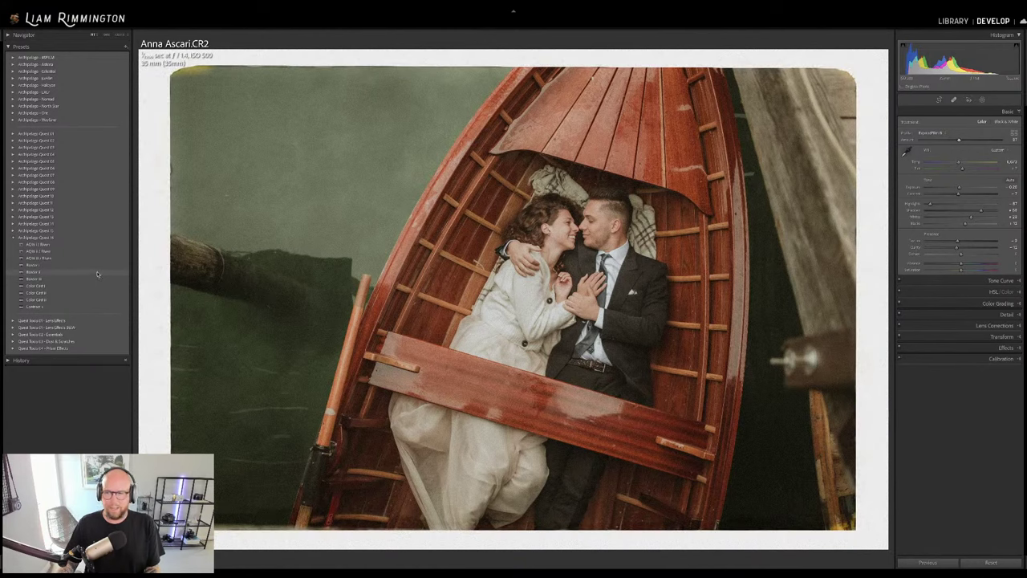
Add the first border and third color presets to the boat photo and darken its exposure slightly
{"action": "left_click", "coordinate": [97, 265]}
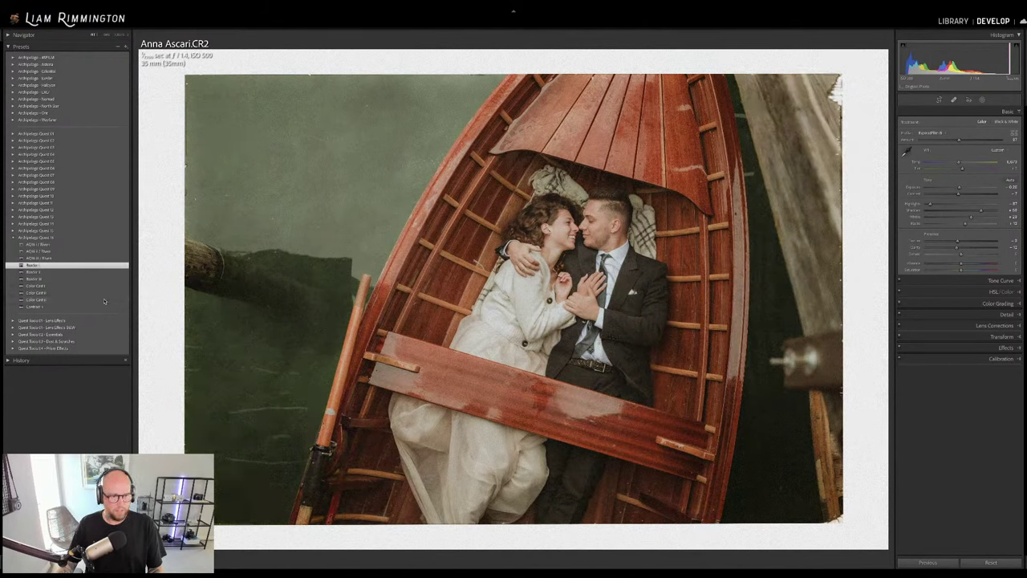
{"action": "left_click", "coordinate": [104, 300]}
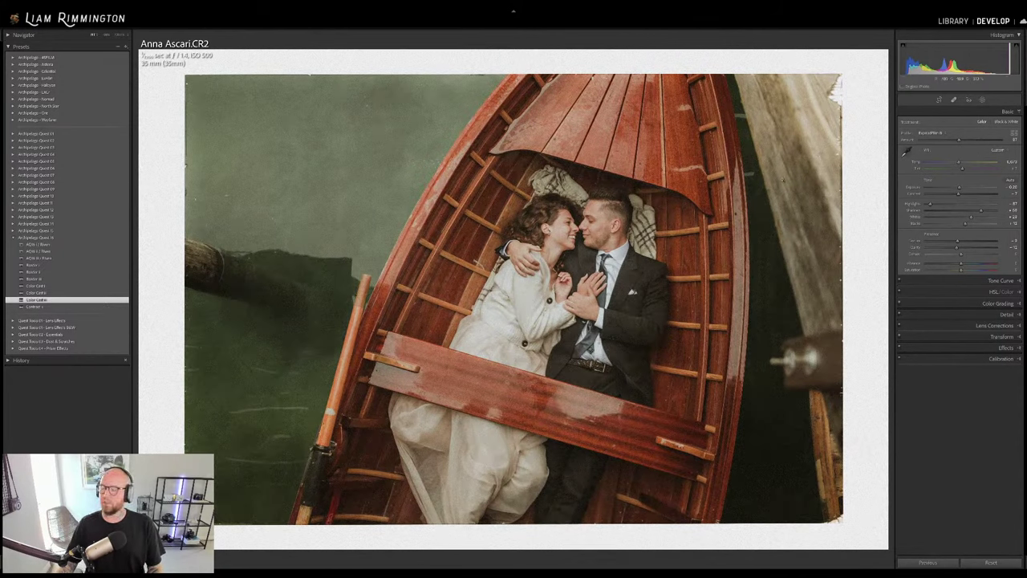
{"action": "left_click_drag", "start_coordinate": [971, 69], "coordinate": [967, 69]}
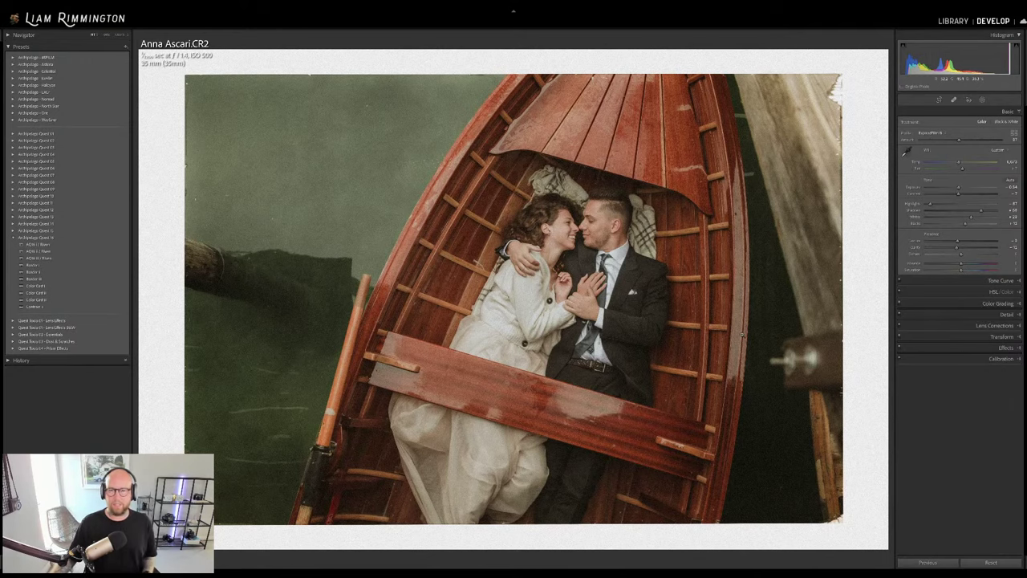
Switch the boat photo repeatedly between its original and edited versions in full view to compare them
{"action": "key", "text": "backslash"}
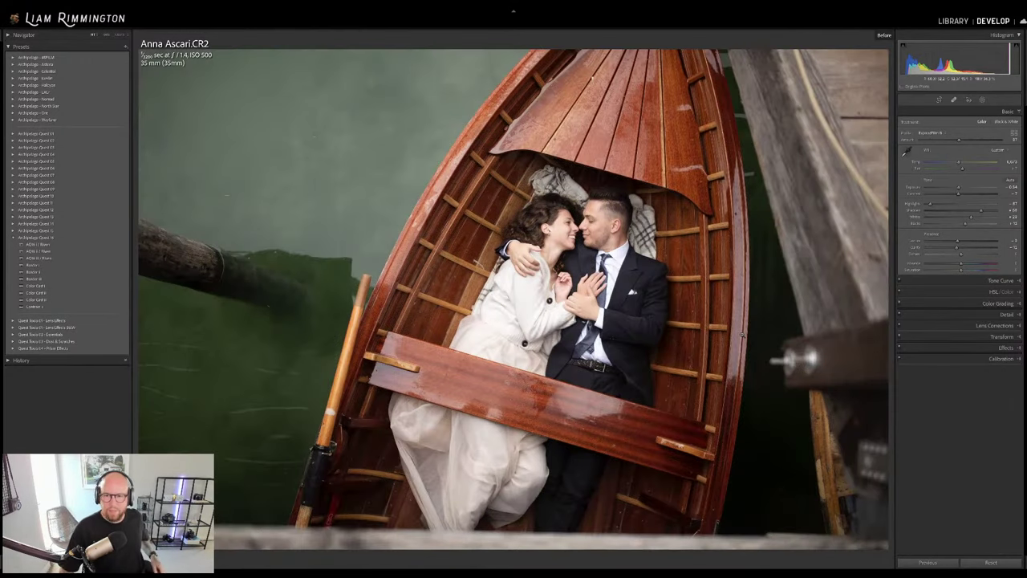
{"action": "key", "text": "backslash"}
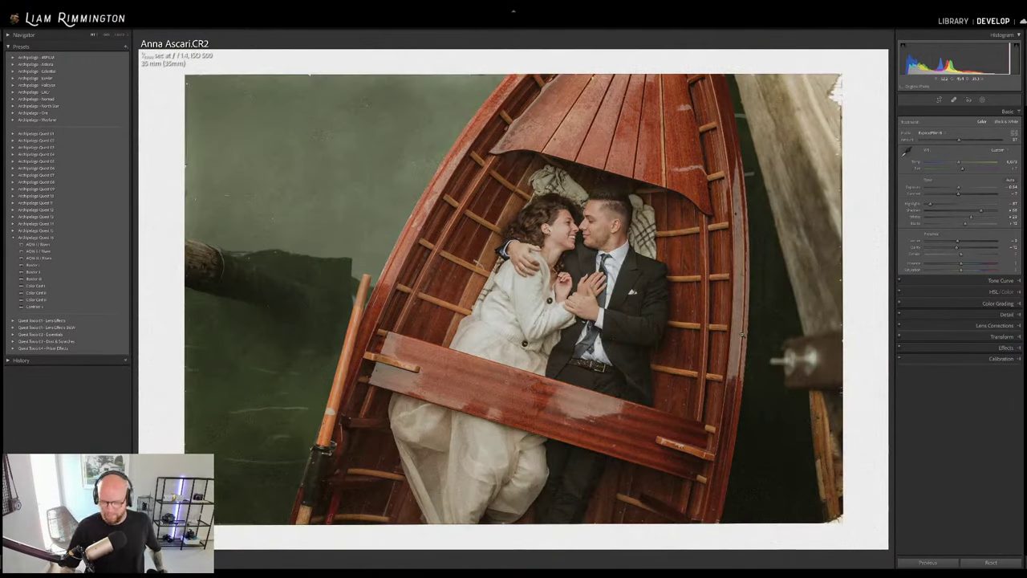
{"action": "key", "text": "backslash"}
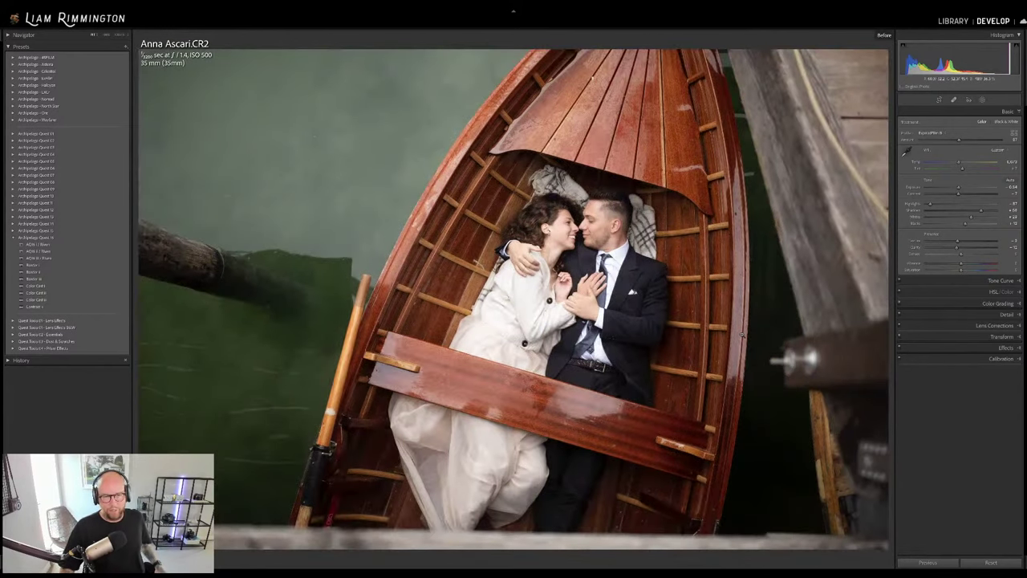
{"action": "key", "text": "backslash"}
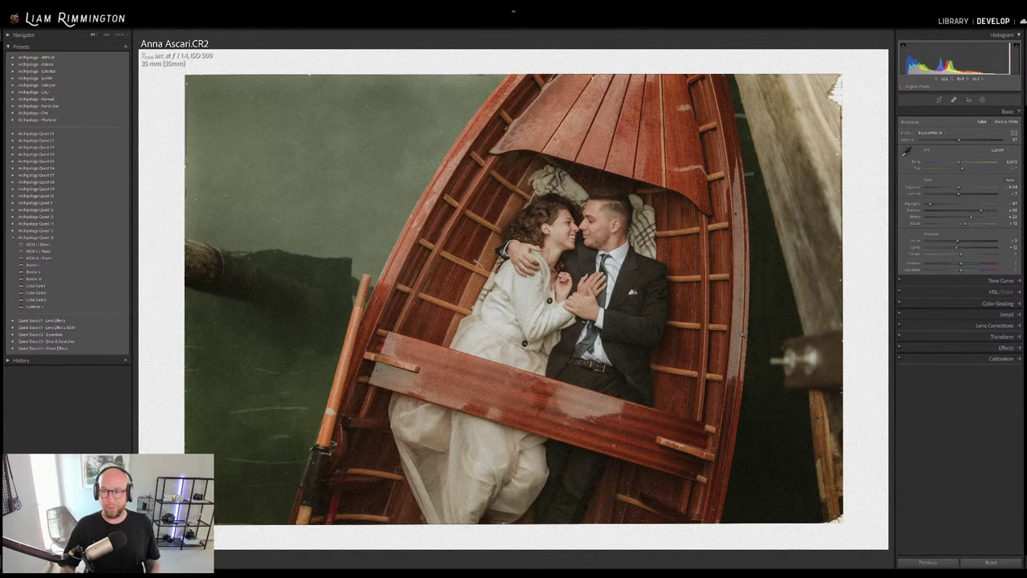
{"action": "key", "text": "backslash"}
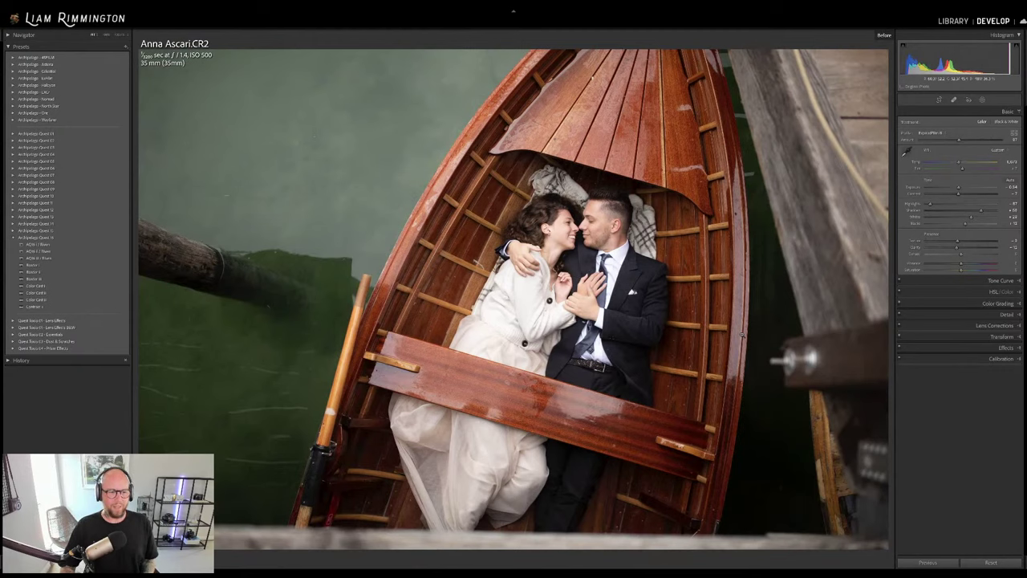
{"action": "key", "text": "backslash"}
Compare the boat photo before and after side by side and again in full view, and return to the photo grid
{"action": "key", "text": "y"}
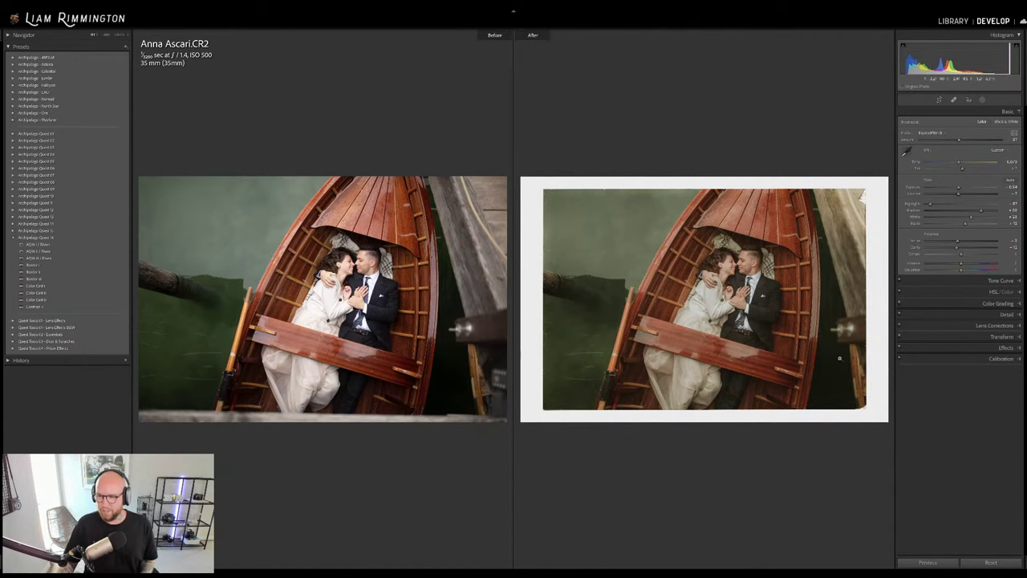
{"action": "key", "text": "y"}
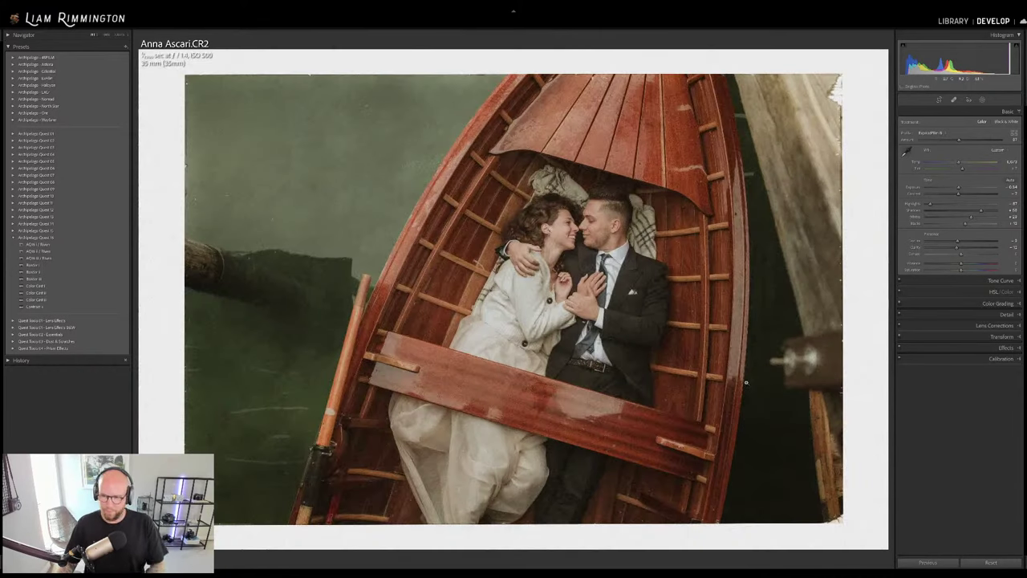
{"action": "key", "text": "backslash"}
{"action": "key", "text": "backslash"}
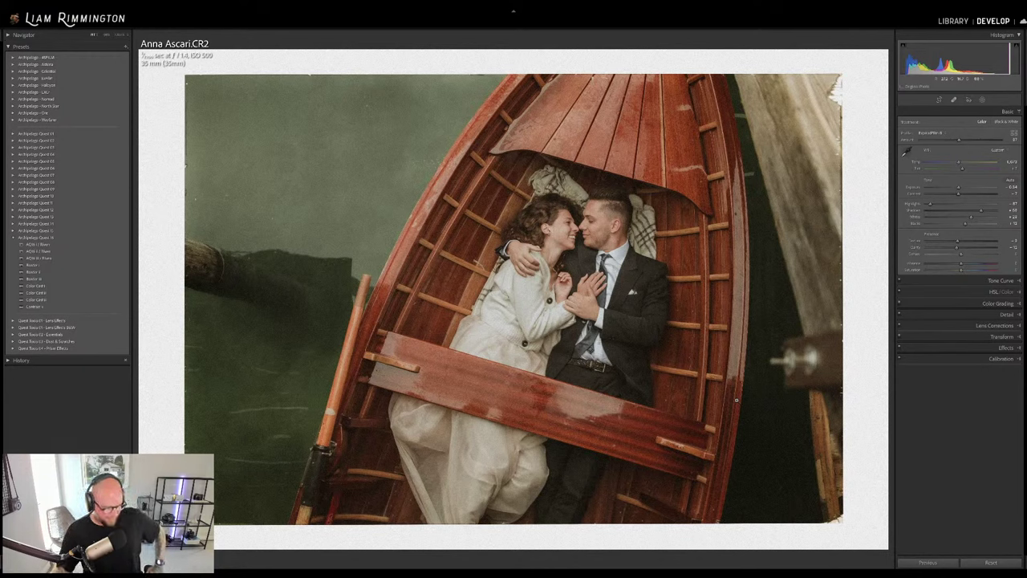
{"action": "key", "text": "g"}
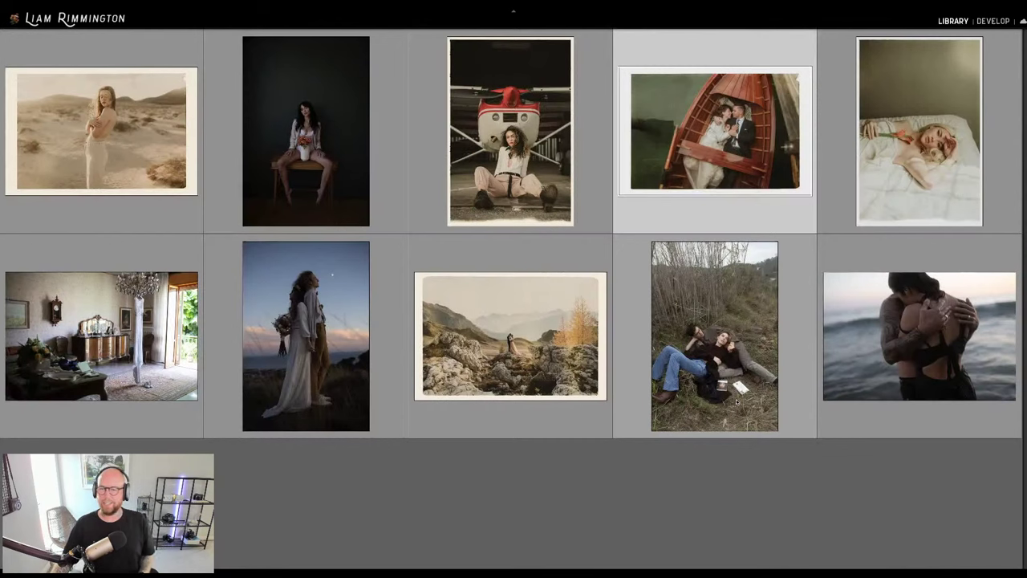
Open the seventh photo, the couple standing back to back, for editing, then brighten its exposure and warm its white balance
{"action": "left_click", "coordinate": [306, 396]}
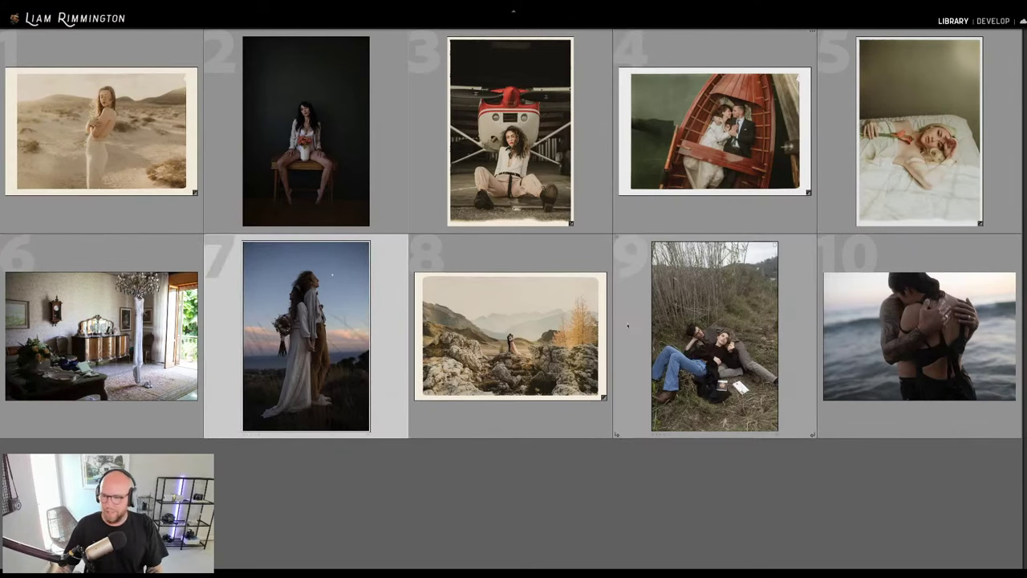
{"action": "key", "text": "d"}
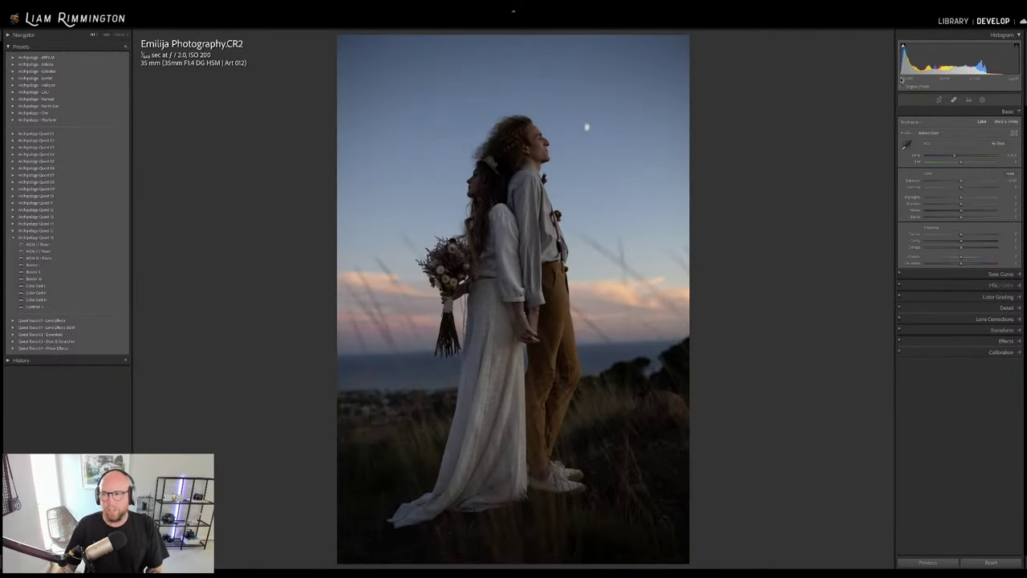
{"action": "left_click_drag", "start_coordinate": [951, 52], "coordinate": [978, 52]}
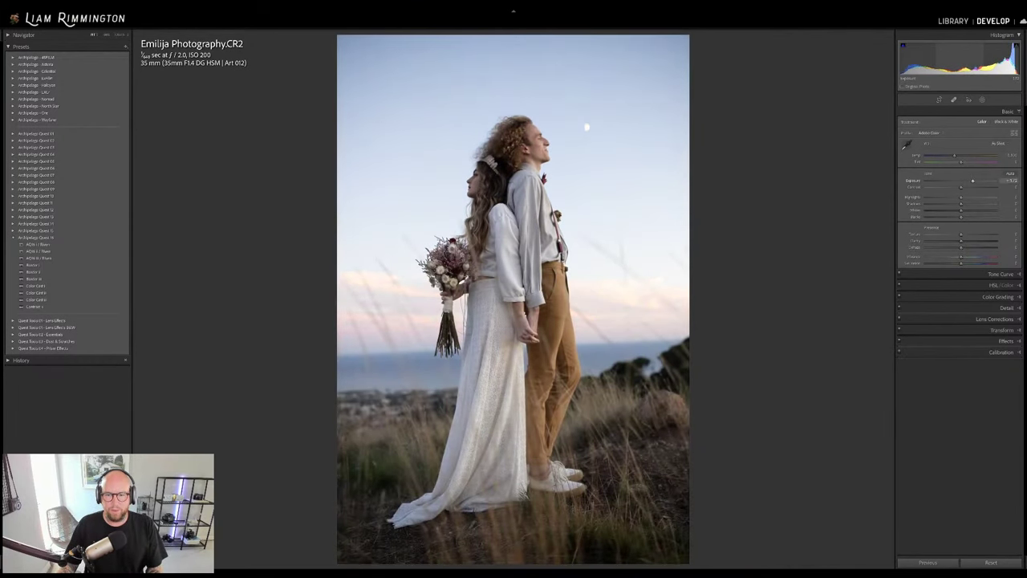
{"action": "left_click_drag", "start_coordinate": [954, 156], "coordinate": [966, 157]}
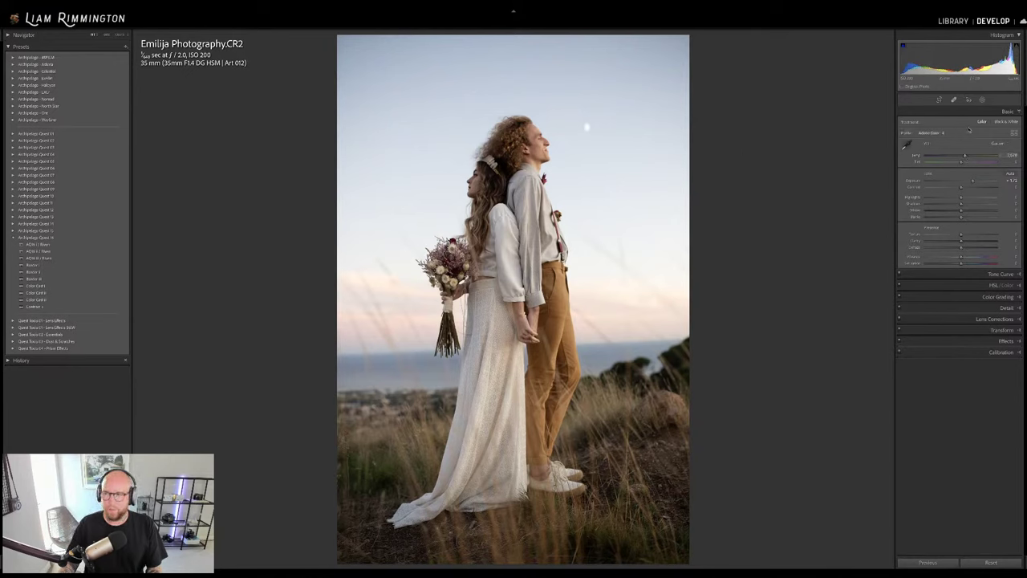
{"action": "left_click_drag", "start_coordinate": [965, 157], "coordinate": [974, 180]}
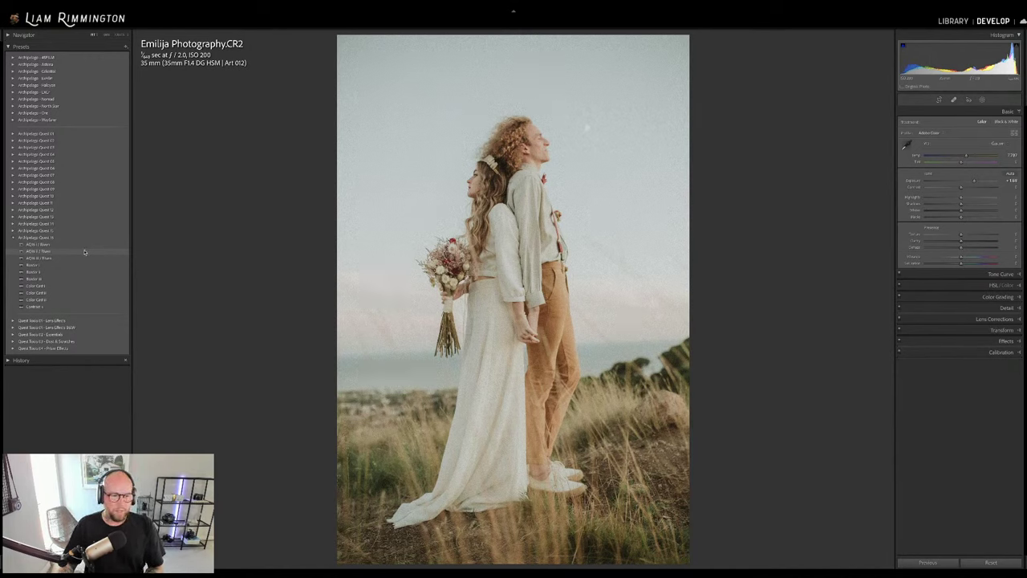
Apply the second Archipelago Quest 14 base preset to the back-to-back couple photo and raise its profile amount
{"action": "left_click", "coordinate": [84, 252]}
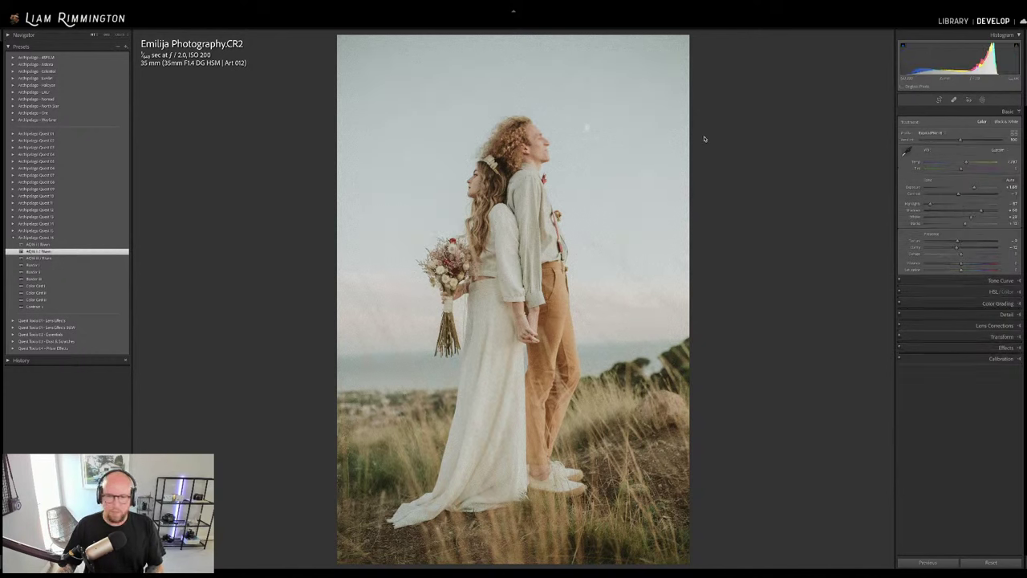
{"action": "left_click_drag", "start_coordinate": [959, 143], "coordinate": [987, 147]}
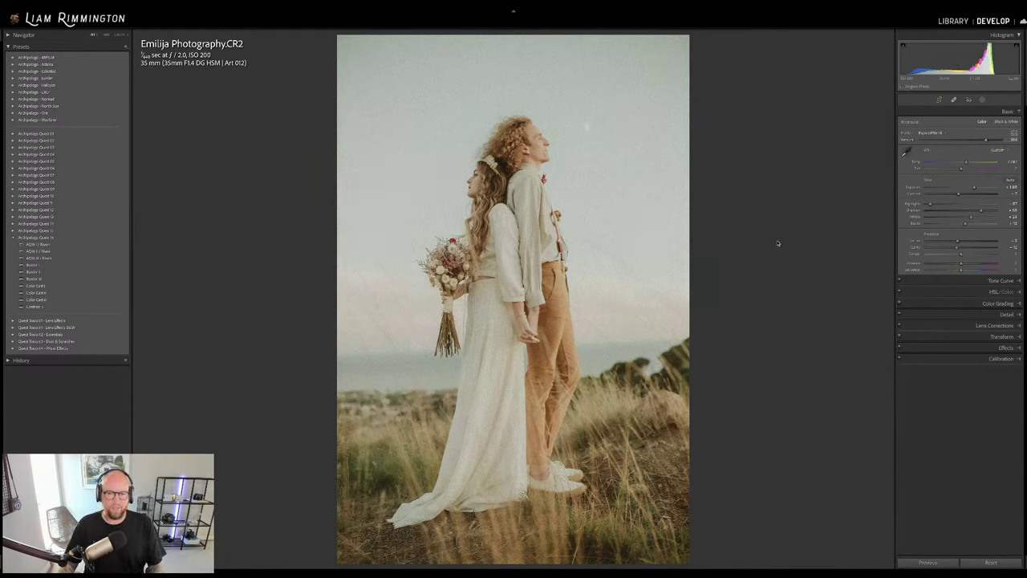
Add the second border and first color presets to the back-to-back couple photo and darken its exposure slightly
{"action": "left_click", "coordinate": [112, 274]}
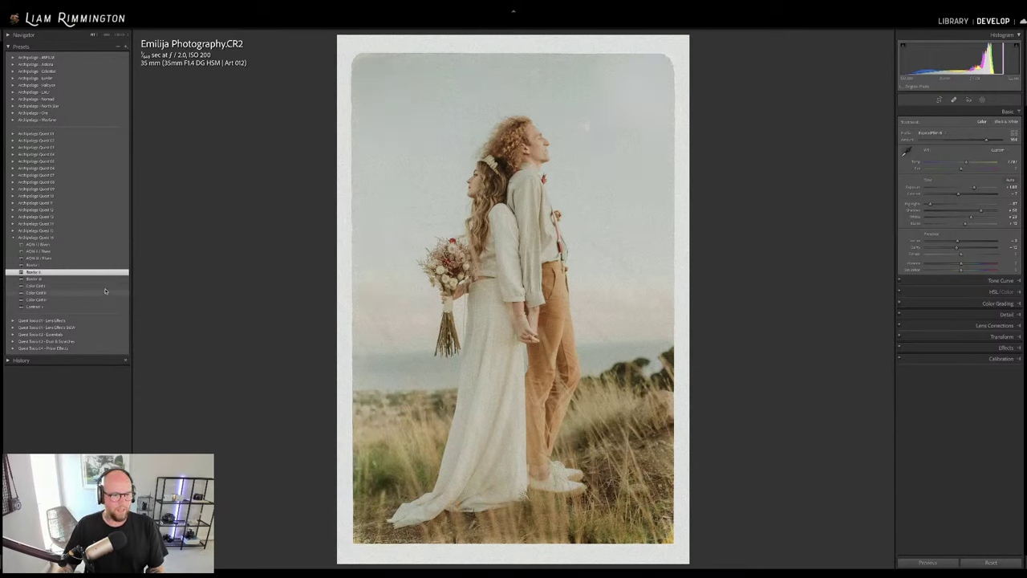
{"action": "left_click", "coordinate": [105, 287]}
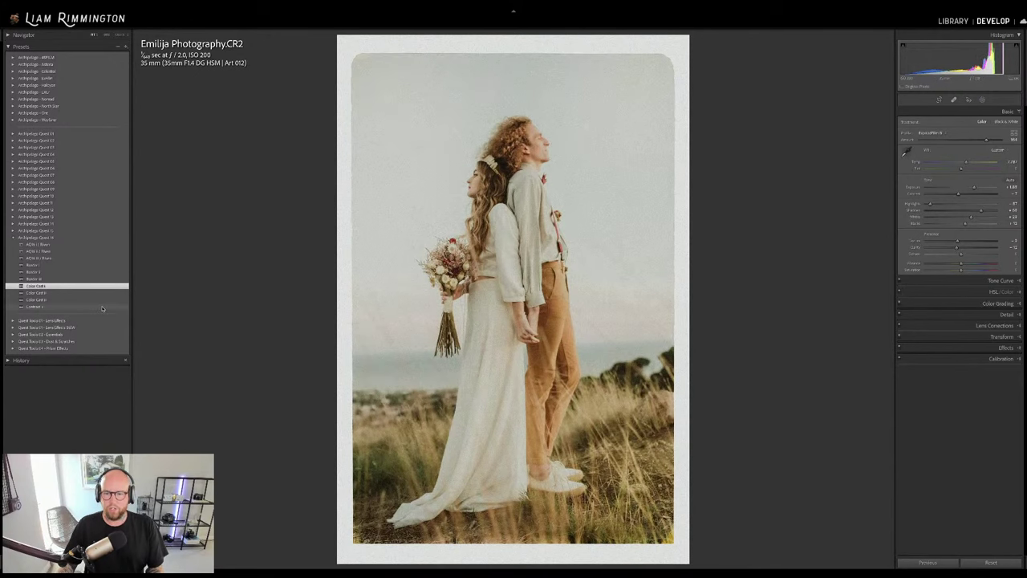
{"action": "left_click_drag", "start_coordinate": [974, 187], "coordinate": [972, 187]}
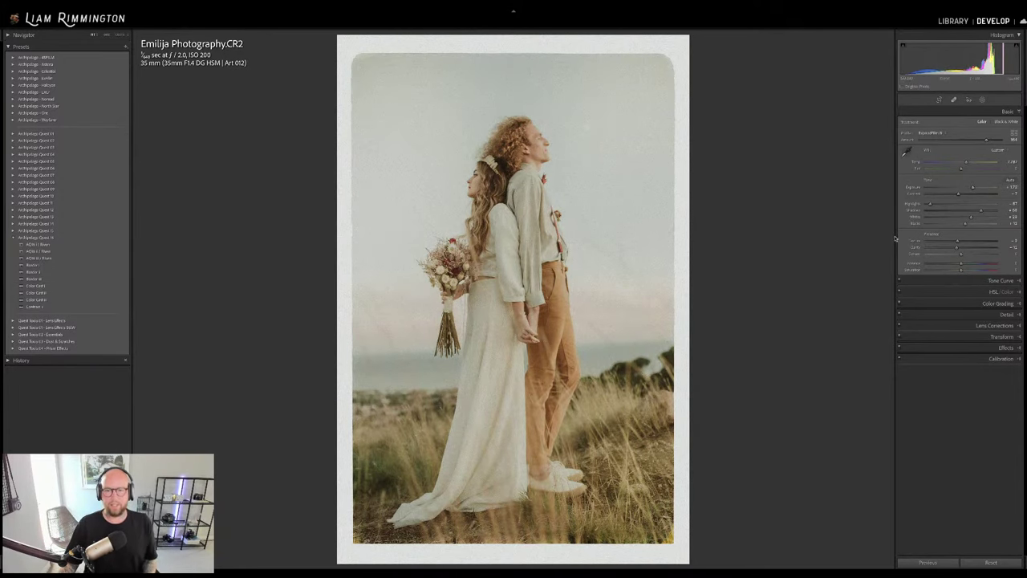
Check the back-to-back couple photo against its original and lower its exposure a little further
{"action": "key", "text": "backslash"}
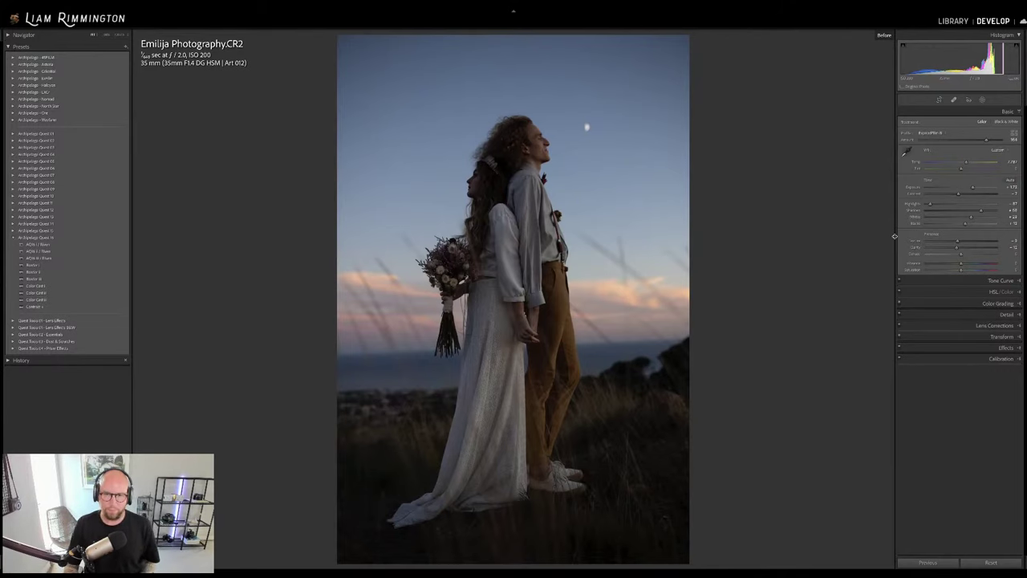
{"action": "key", "text": "backslash"}
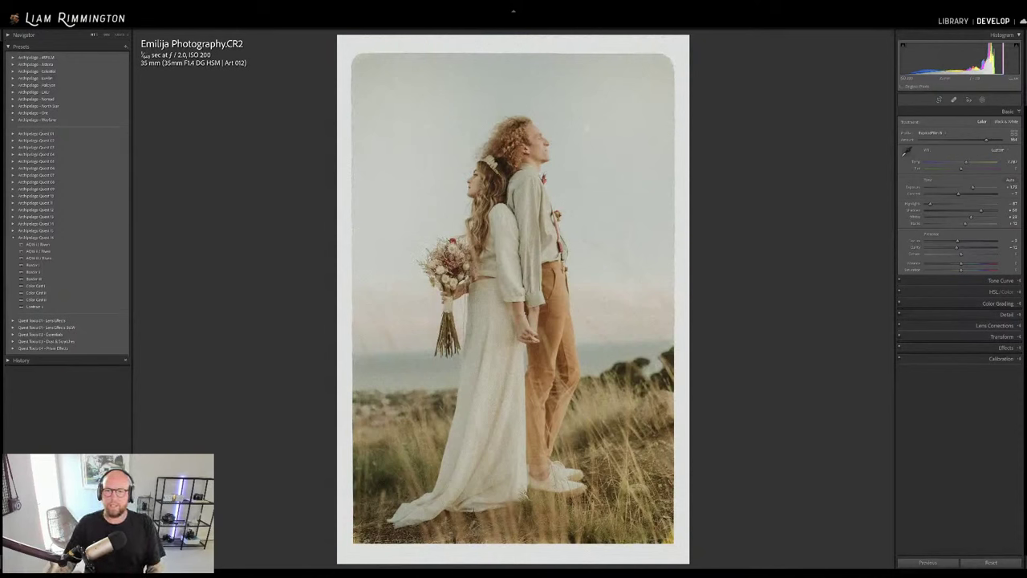
{"action": "left_click_drag", "start_coordinate": [963, 57], "coordinate": [959, 57]}
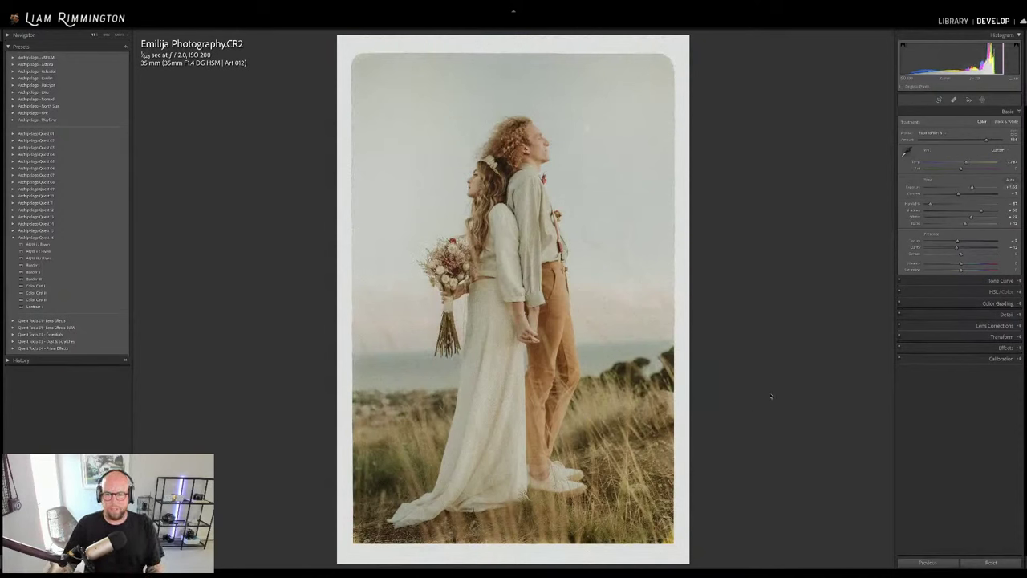
Compare the back-to-back couple photo before and after side by side, examining faces, clothing and sky up close, and return to the photo grid
{"action": "key", "text": "y"}
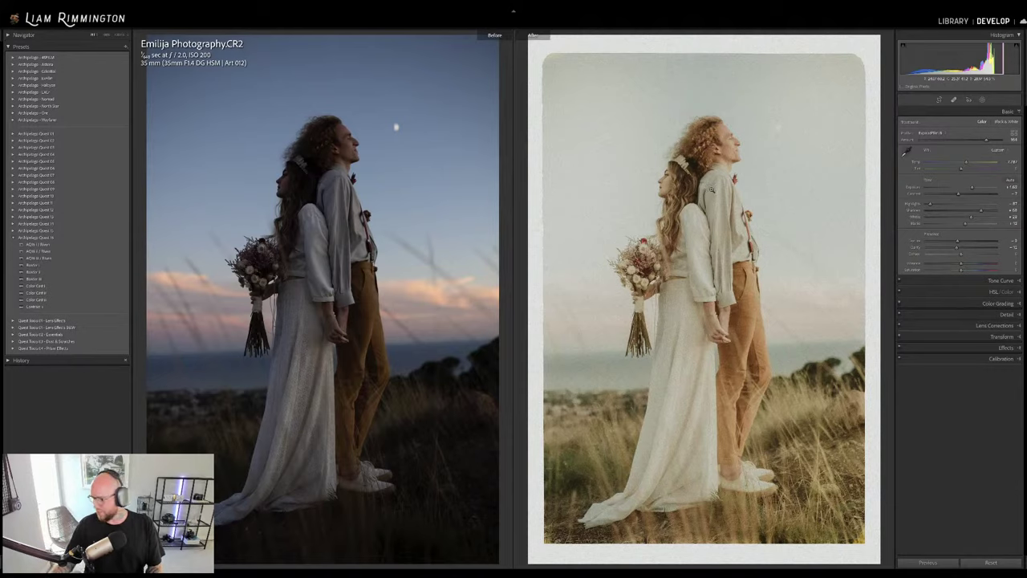
{"action": "left_click", "coordinate": [710, 189]}
{"action": "left_click_drag", "start_coordinate": [710, 190], "coordinate": [751, 235]}
{"action": "left_click_drag", "start_coordinate": [743, 336], "coordinate": [703, 202]}
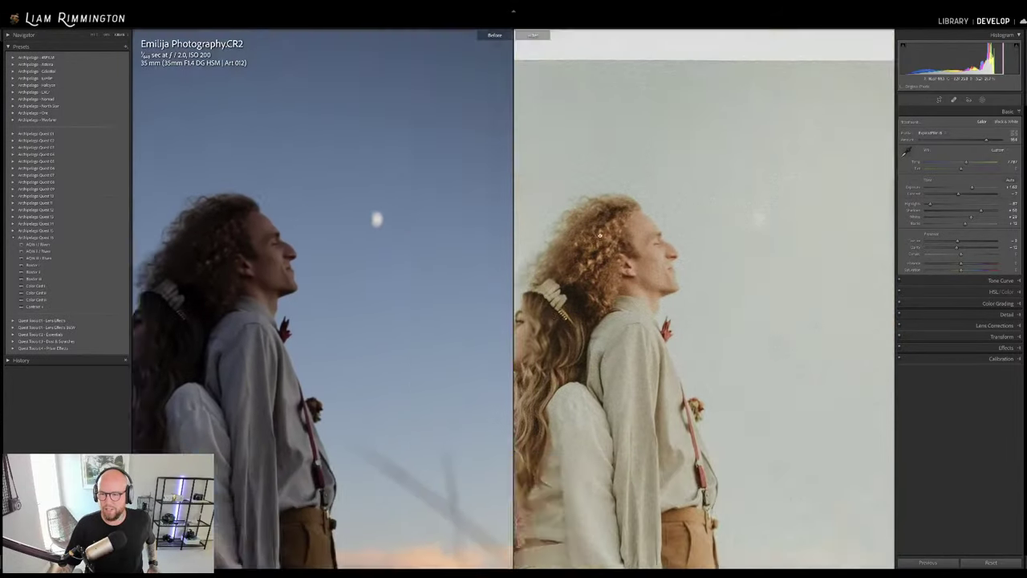
{"action": "left_click_drag", "start_coordinate": [782, 378], "coordinate": [773, 113]}
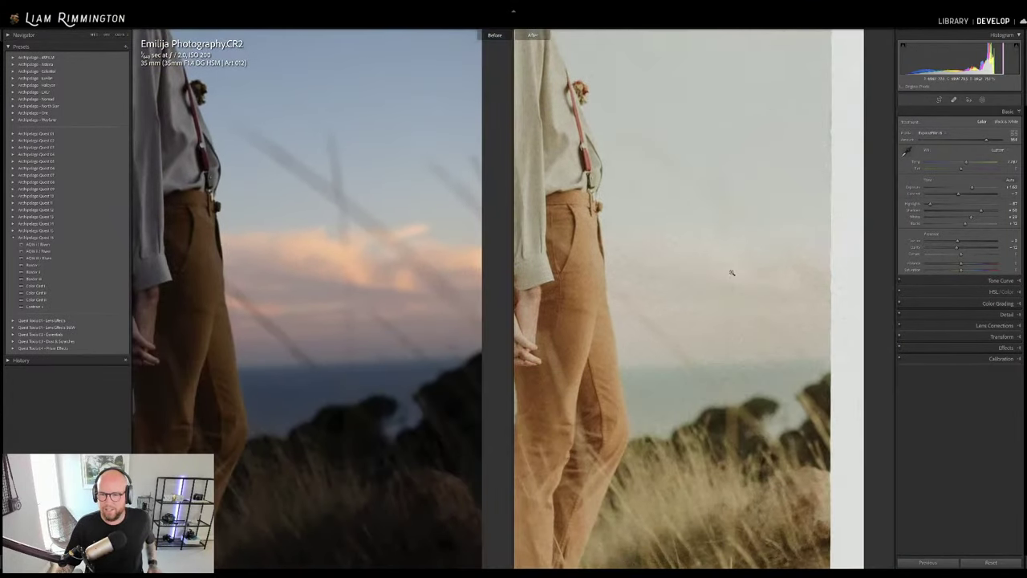
{"action": "left_click", "coordinate": [731, 273]}
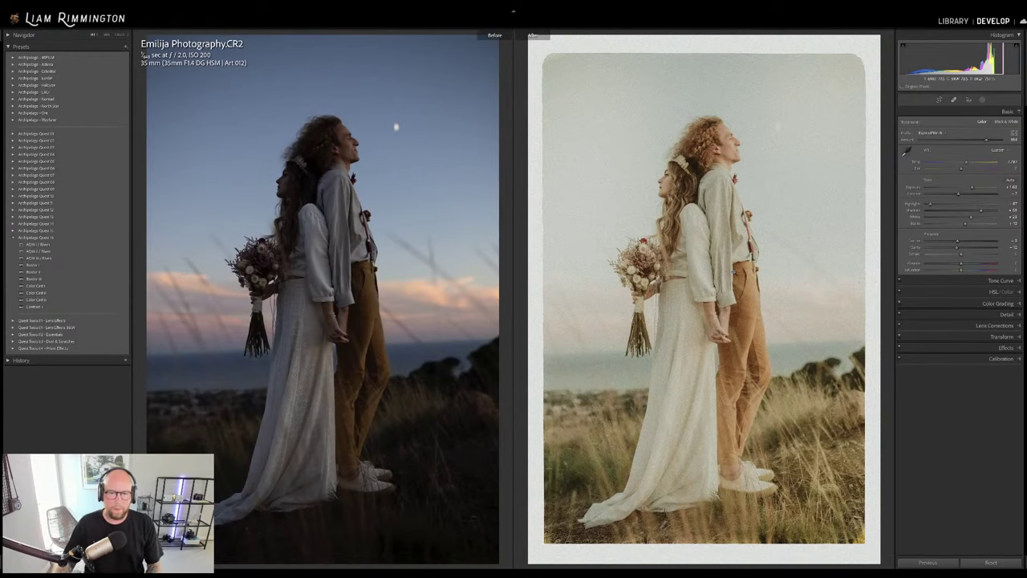
{"action": "key", "text": "y"}
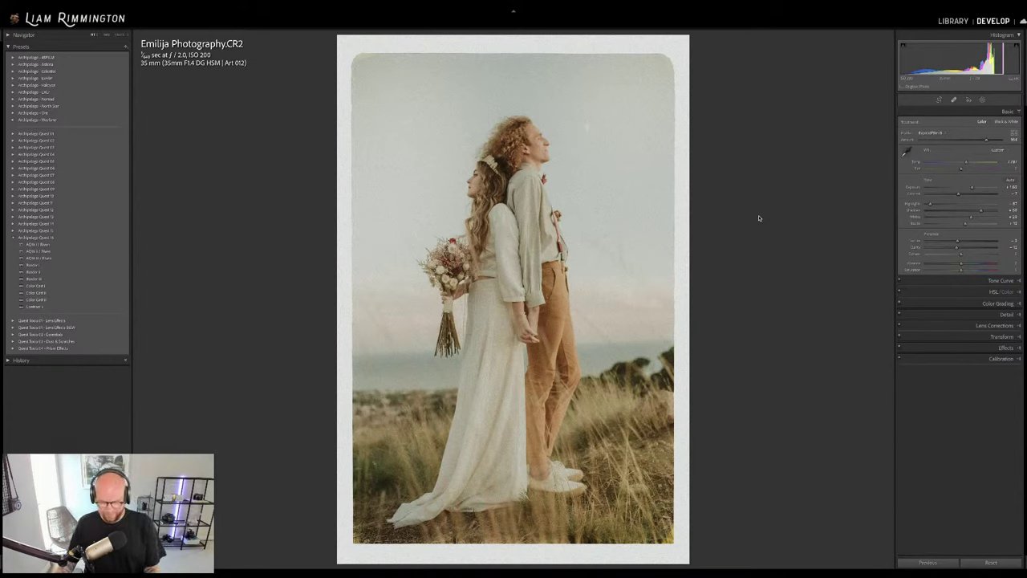
{"action": "key", "text": "g"}
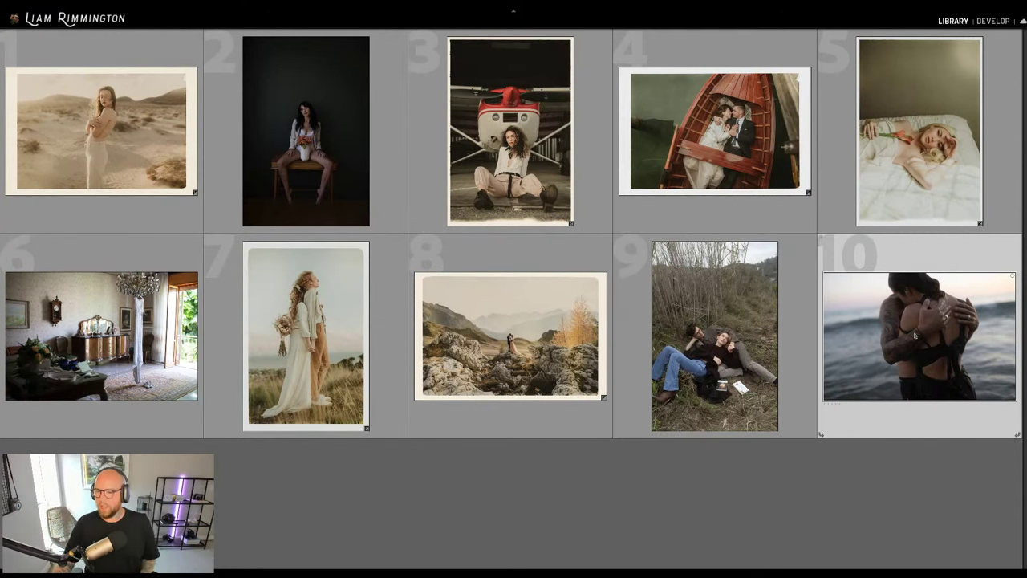
Open the tenth photo, the couple embracing by the sea, for editing, then brighten its exposure and warm its white balance
{"action": "key", "text": "d"}
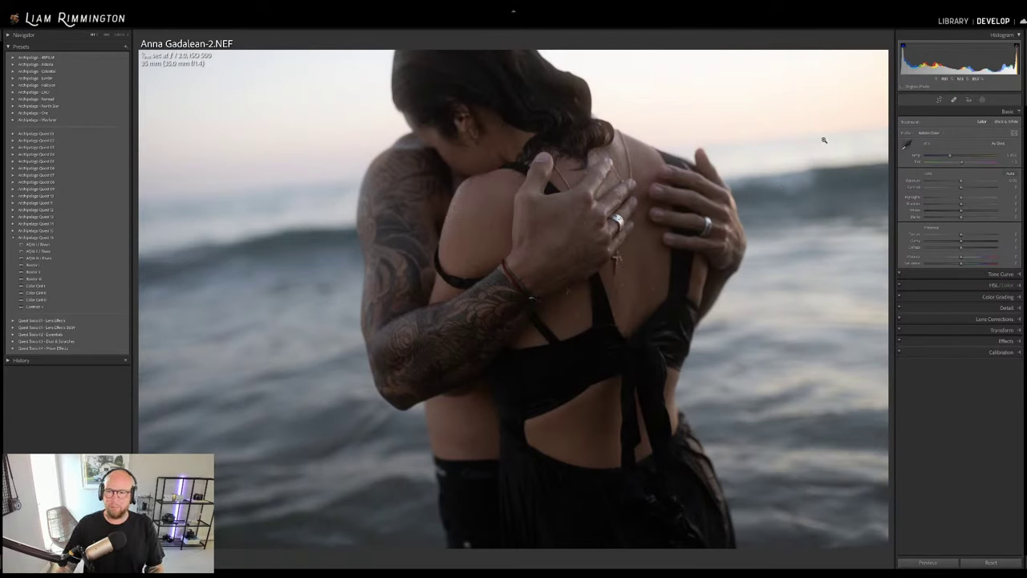
{"action": "left_click_drag", "start_coordinate": [965, 62], "coordinate": [982, 63]}
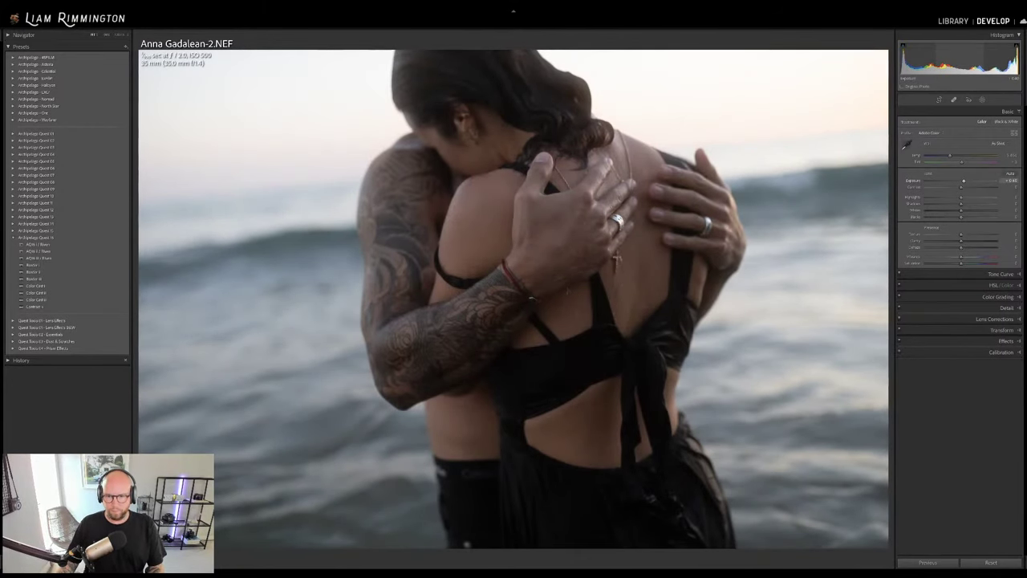
{"action": "left_click_drag", "start_coordinate": [950, 156], "coordinate": [954, 157]}
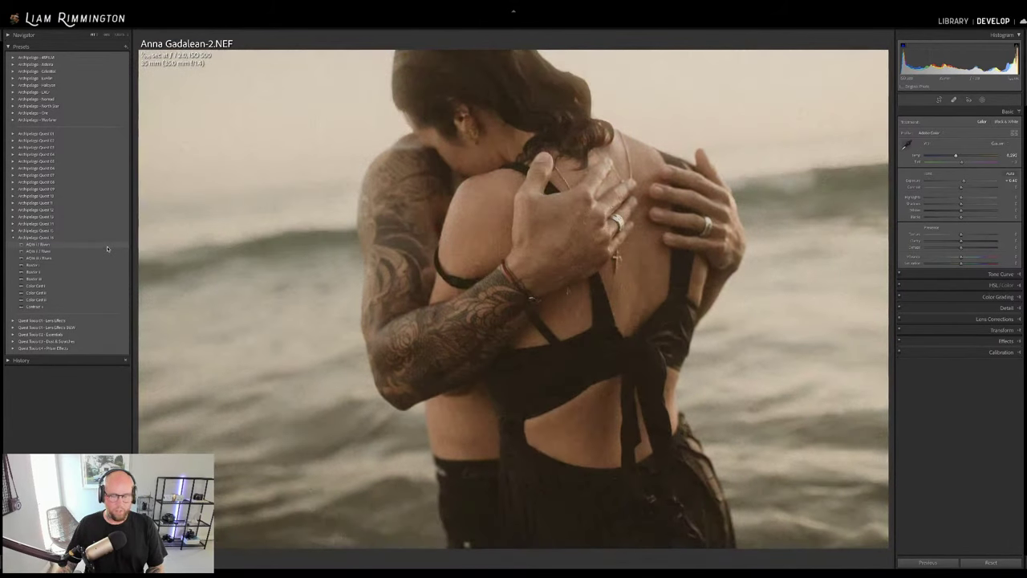
Apply the first Archipelago Quest 14 base preset to the embracing couple photo and raise its profile amount
{"action": "left_click", "coordinate": [107, 246]}
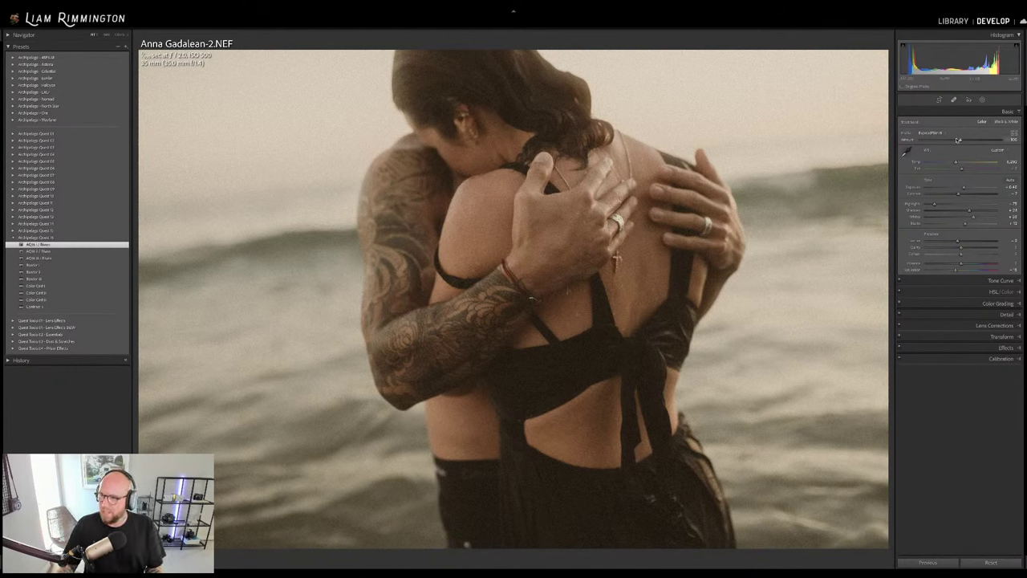
{"action": "left_click_drag", "start_coordinate": [957, 140], "coordinate": [988, 142]}
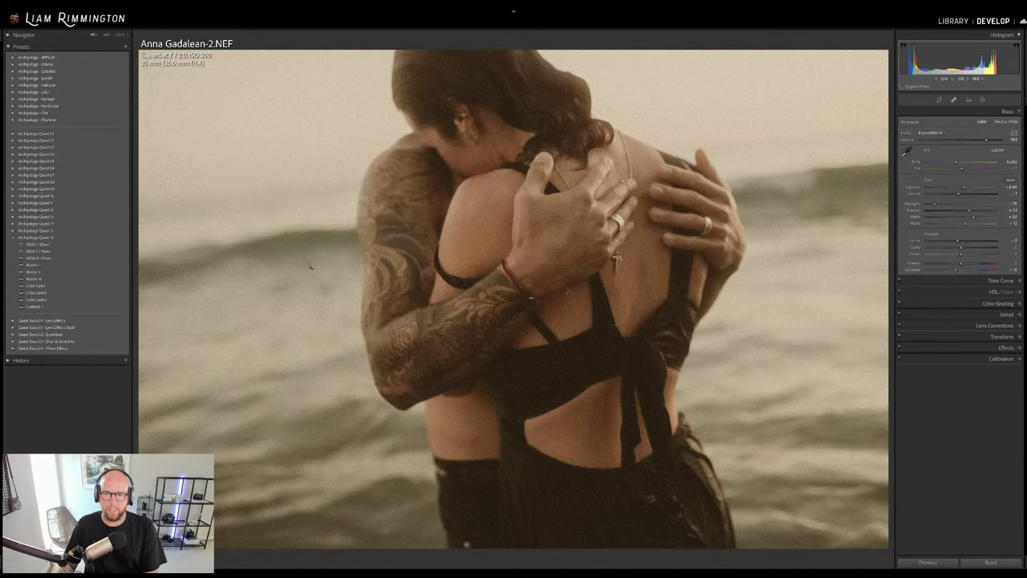
Compare the embracing couple photo with its original in full view and side by side, and return to the photo grid
{"action": "key", "text": "backslash"}
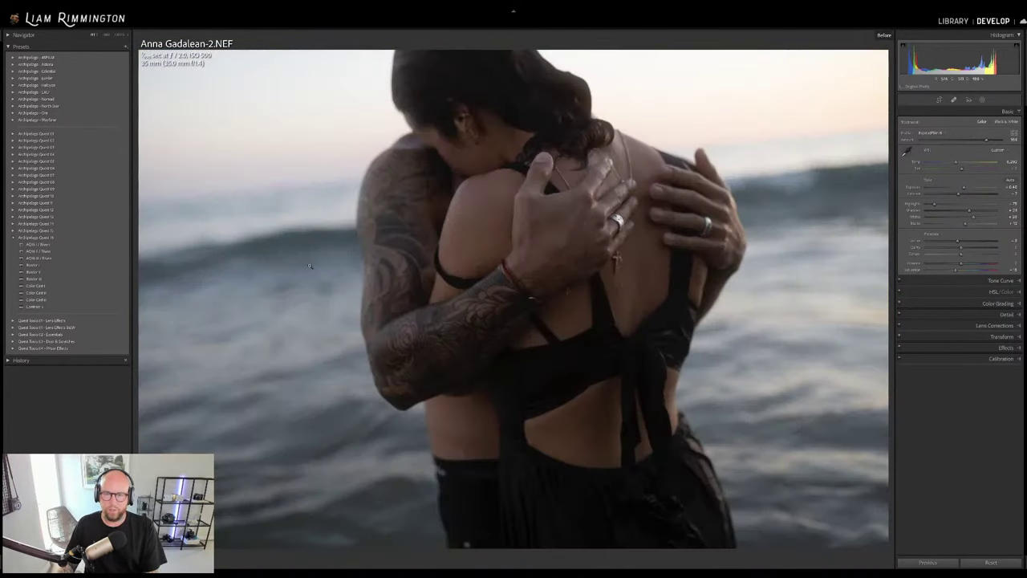
{"action": "key", "text": "backslash"}
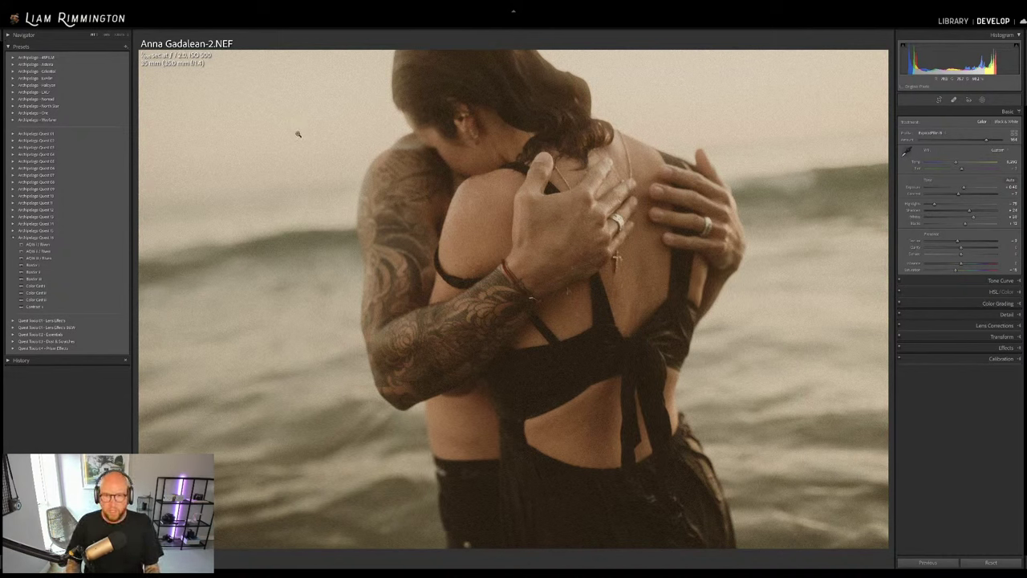
{"action": "key", "text": "backslash"}
{"action": "key", "text": "backslash"}
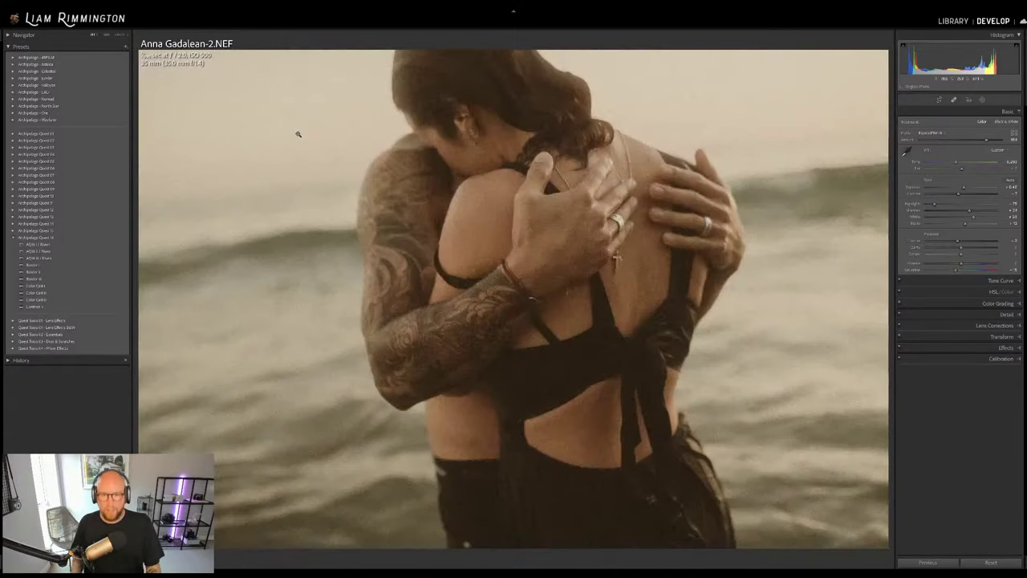
{"action": "key", "text": "y"}
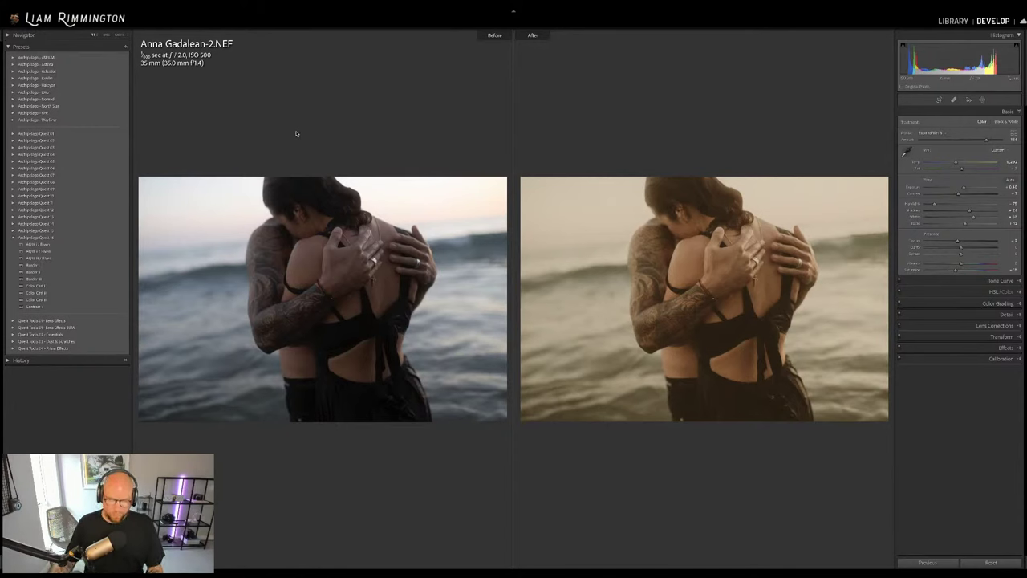
{"action": "key", "text": "g"}
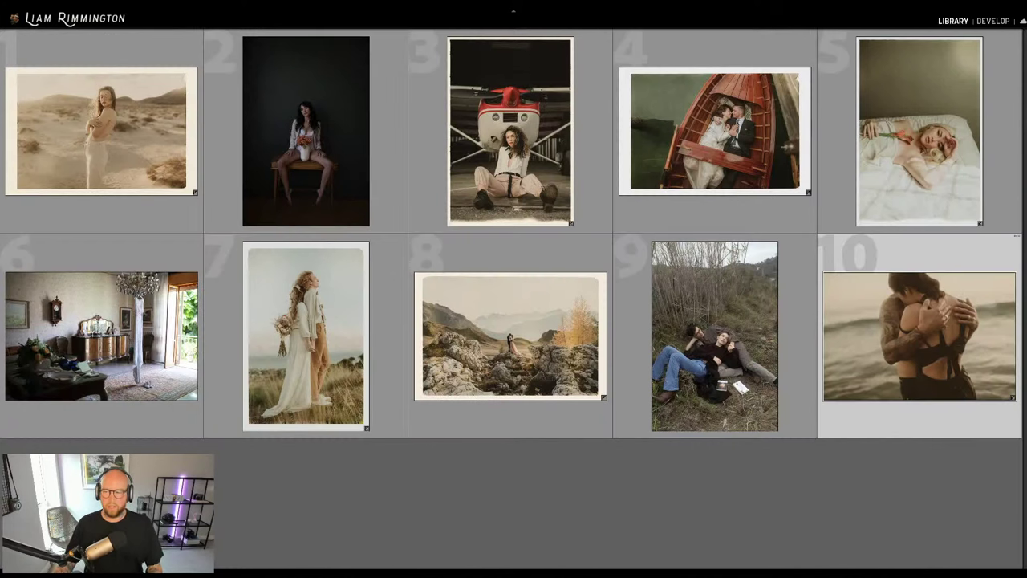
Open the second photo, the woman seated on the desk, for editing, brighten its exposure, and make its white balance warmer and slightly greener
{"action": "left_click", "coordinate": [274, 176]}
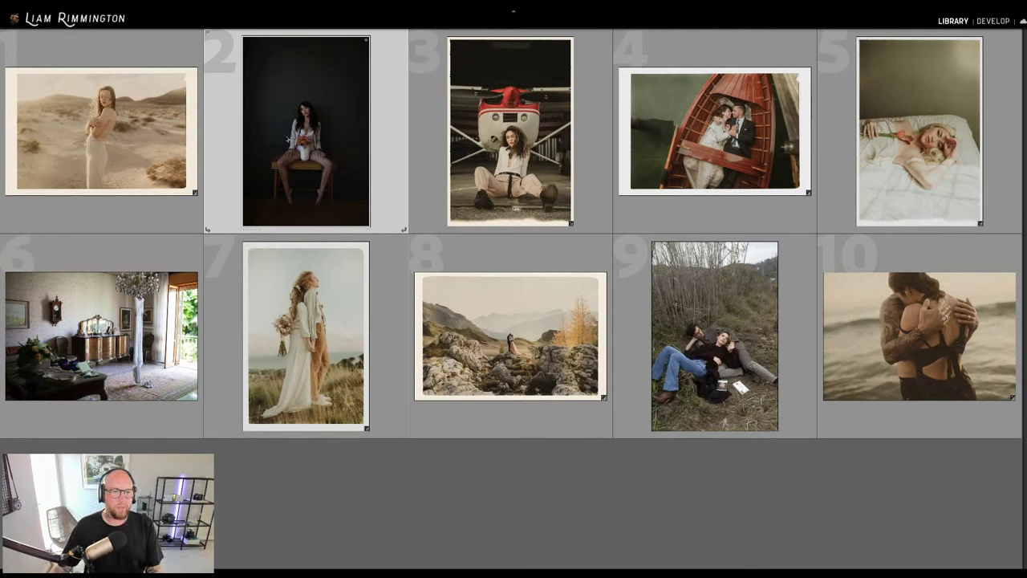
{"action": "key", "text": "d"}
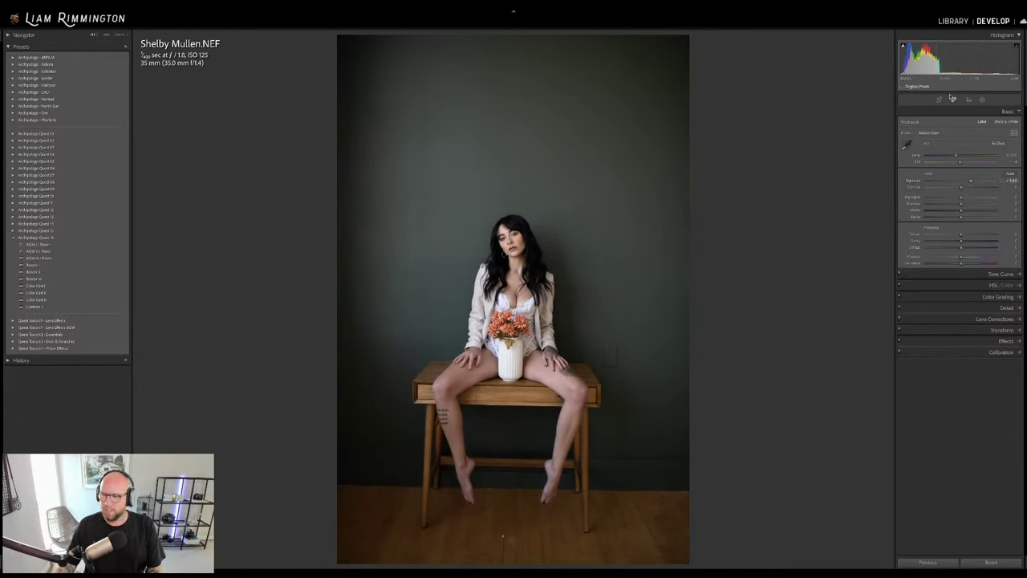
{"action": "left_click_drag", "start_coordinate": [956, 155], "coordinate": [959, 163]}
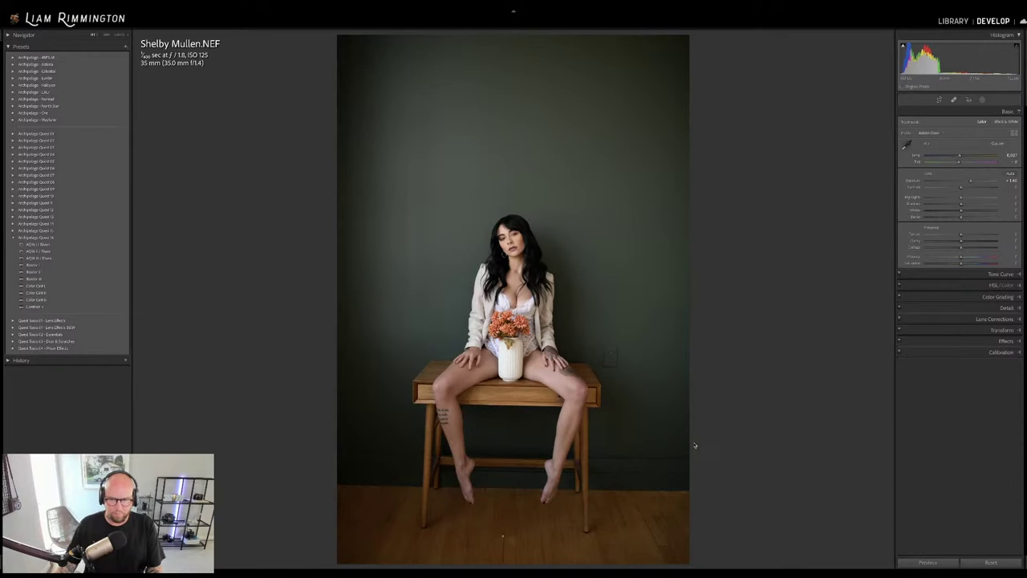
Heal the floor spot, wall marks and wall outlet in the desk photo, and straighten its crop automatically
{"action": "key", "text": "q"}
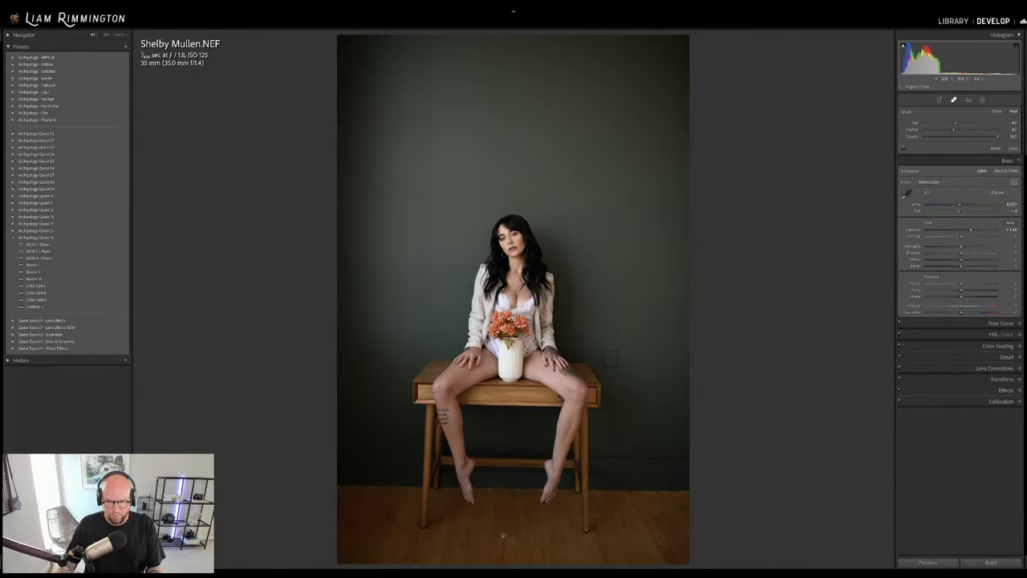
{"action": "left_click", "coordinate": [503, 535]}
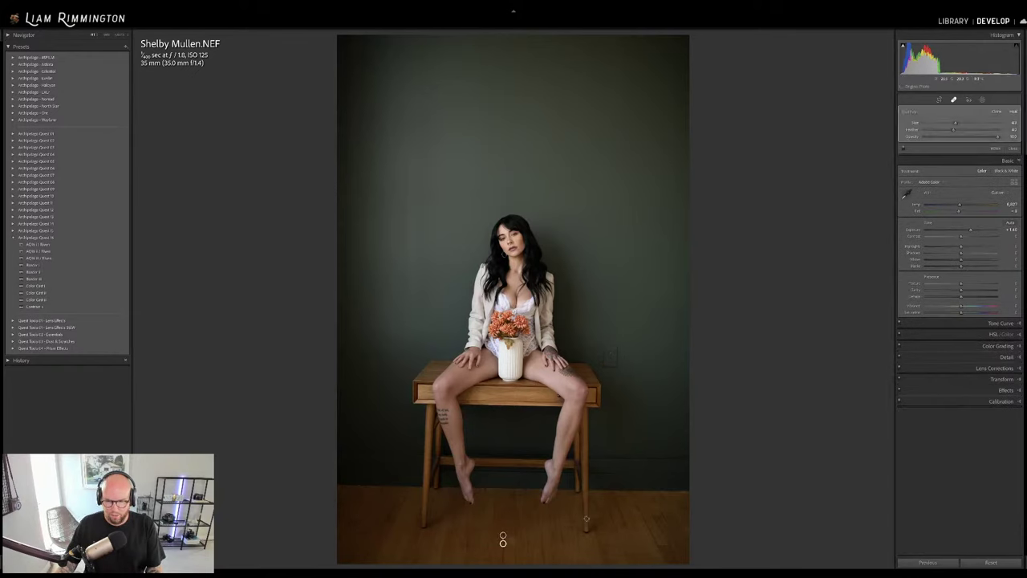
{"action": "left_click", "coordinate": [644, 347]}
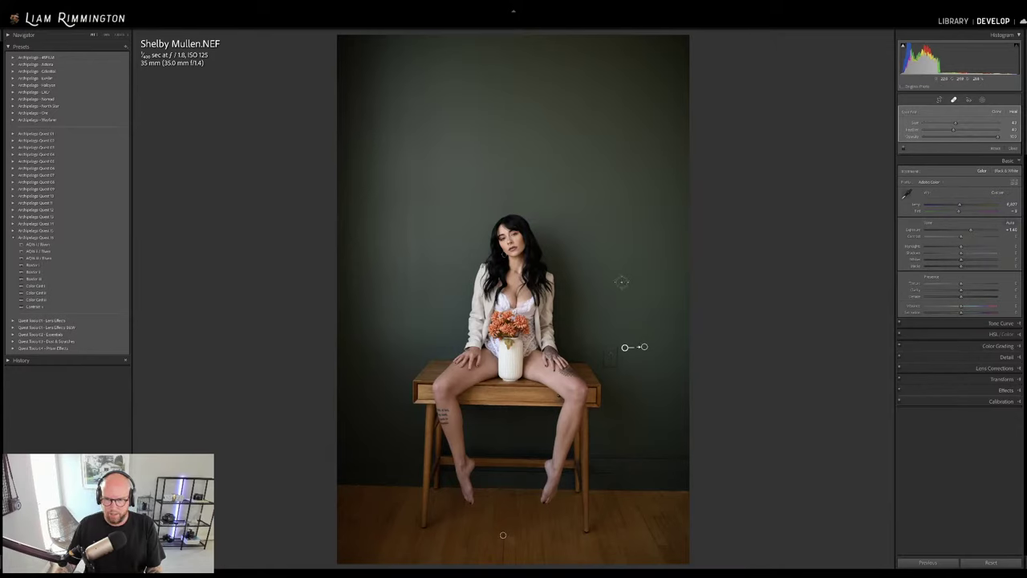
{"action": "left_click", "coordinate": [622, 275]}
{"action": "left_click", "coordinate": [611, 355]}
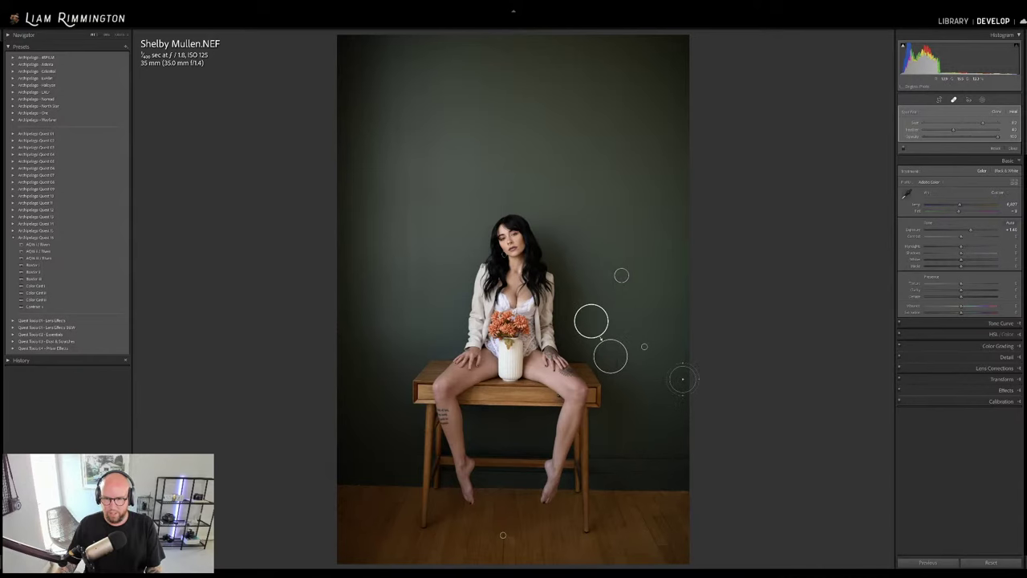
{"action": "key", "text": "q"}
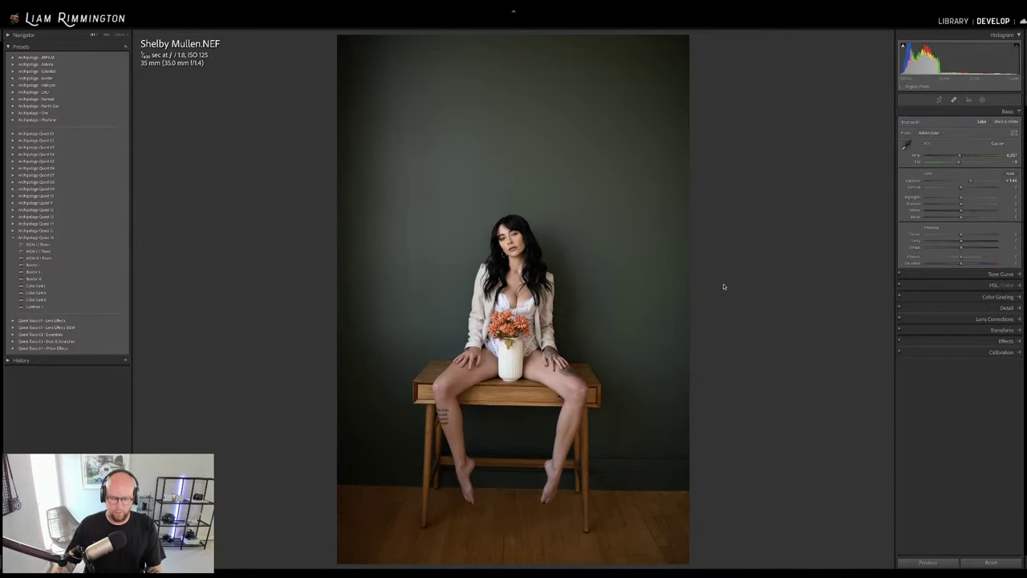
{"action": "key", "text": "r"}
{"action": "left_click", "coordinate": [1008, 137]}
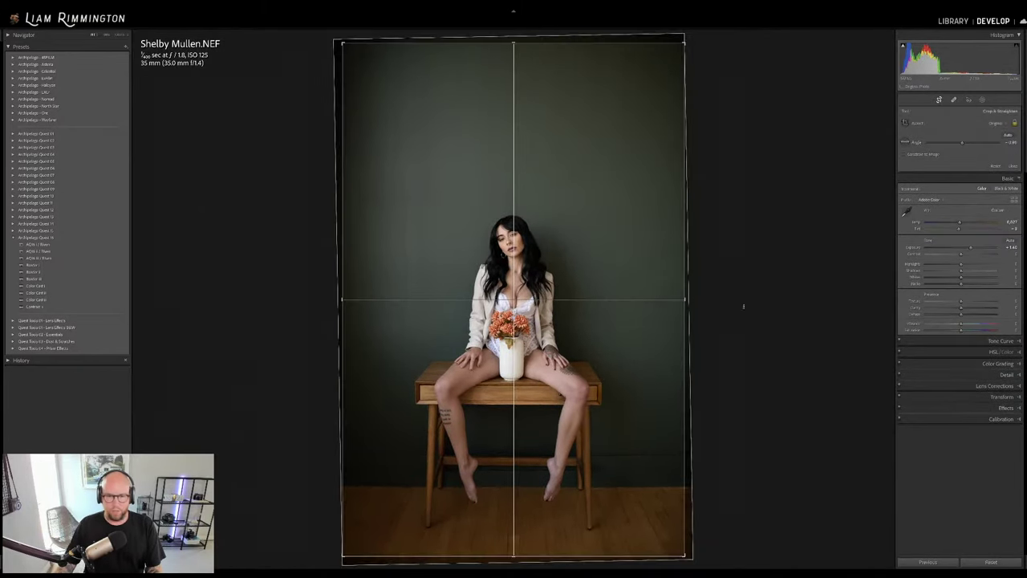
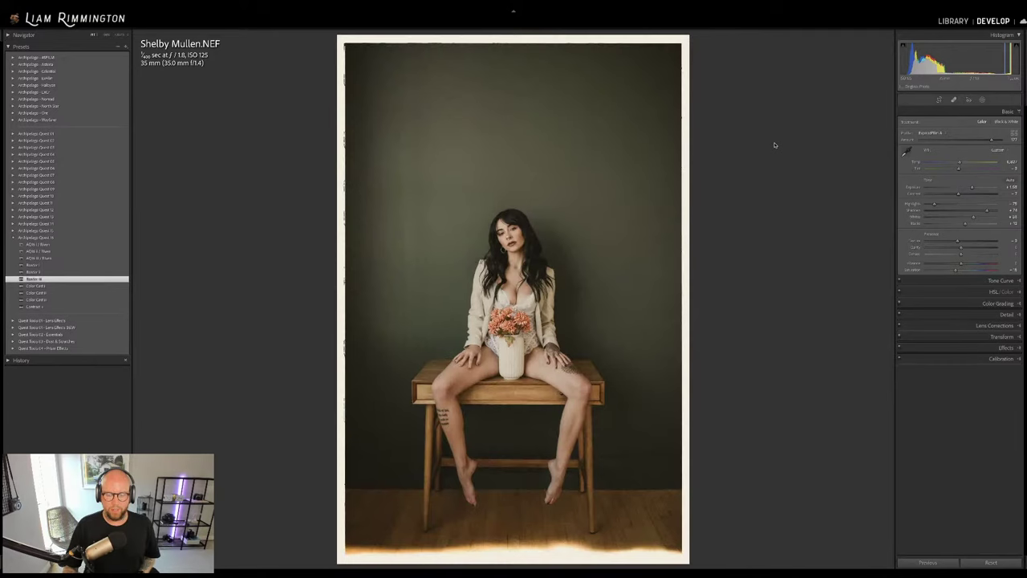
Compare the desk photo with its original side by side, including a close-up of the woman, and return to the photo grid
{"action": "key", "text": "y"}
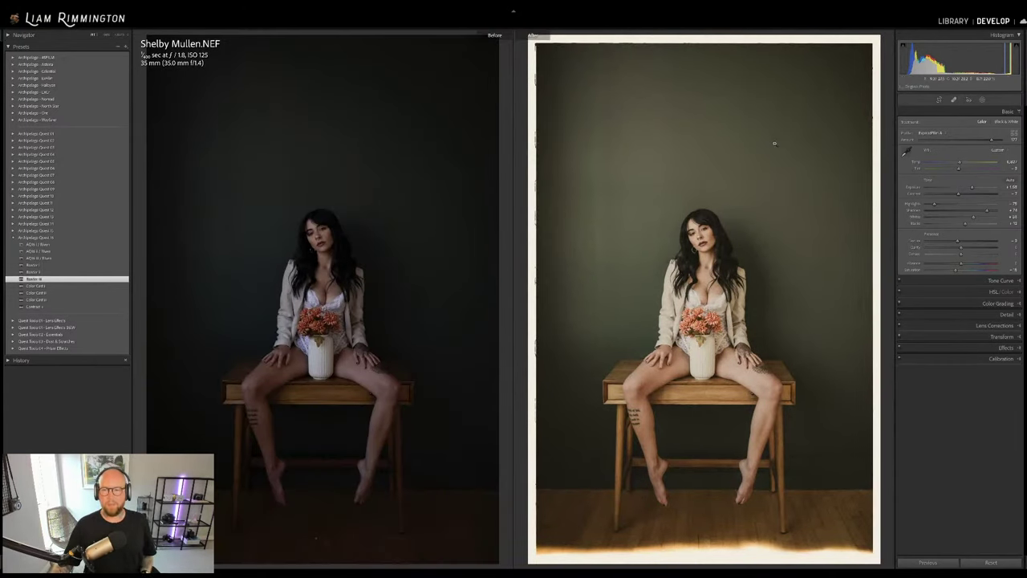
{"action": "left_click", "coordinate": [695, 261]}
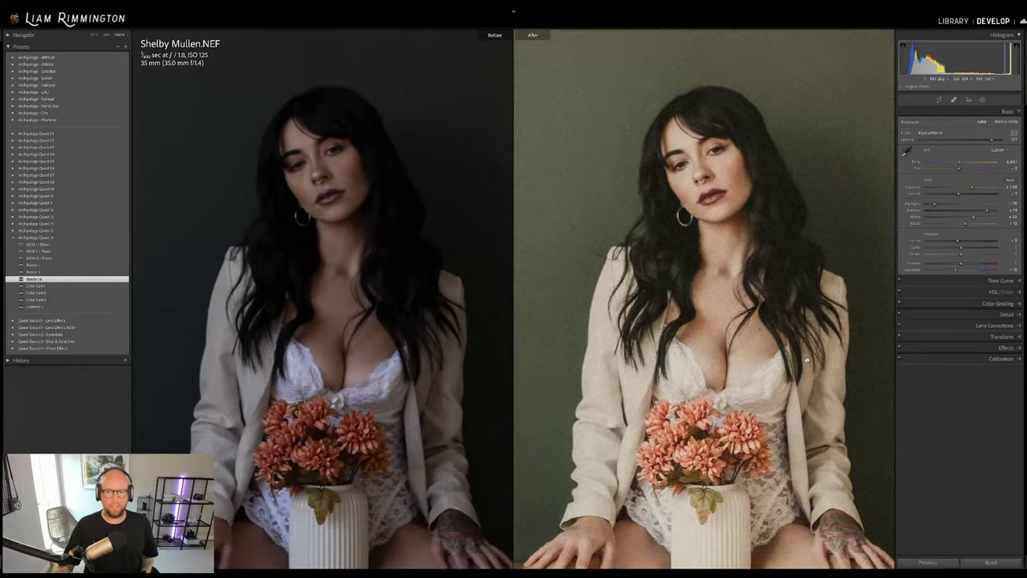
{"action": "left_click", "coordinate": [690, 271]}
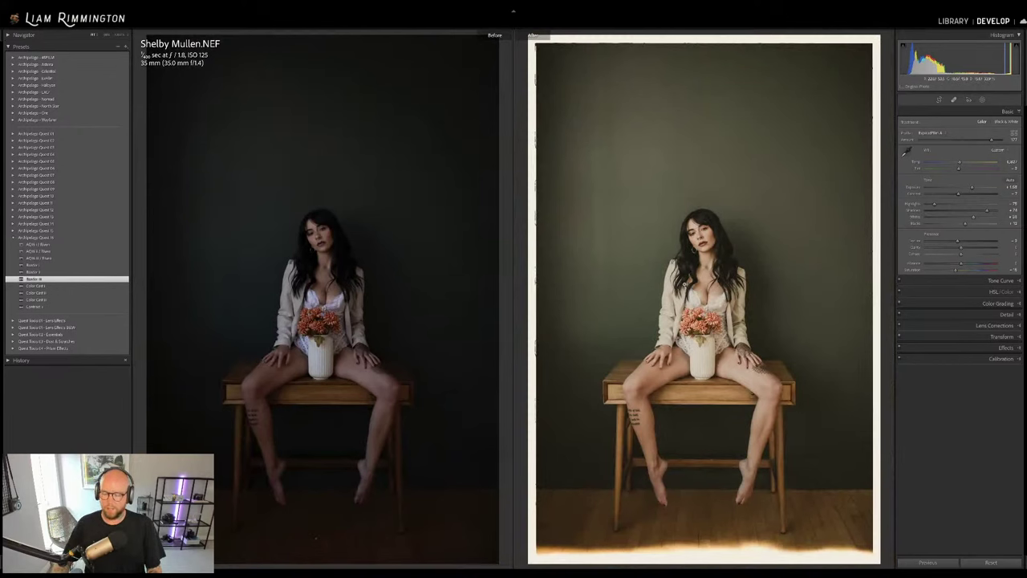
{"action": "key", "text": "g"}
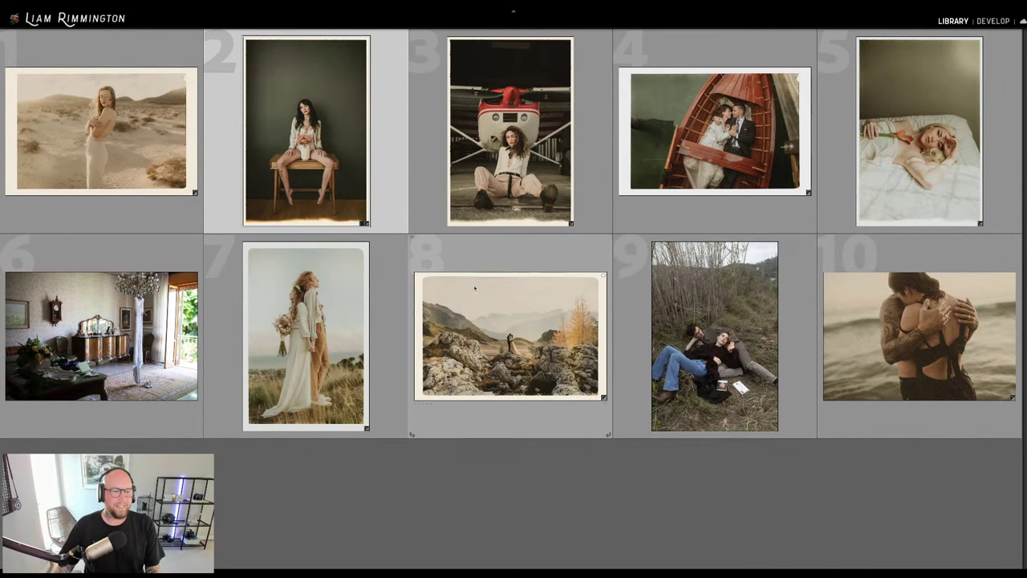
Open the sixth photo, the room with the hanging wedding dress, for editing, straighten it automatically and warm its white balance
{"action": "left_click", "coordinate": [128, 353]}
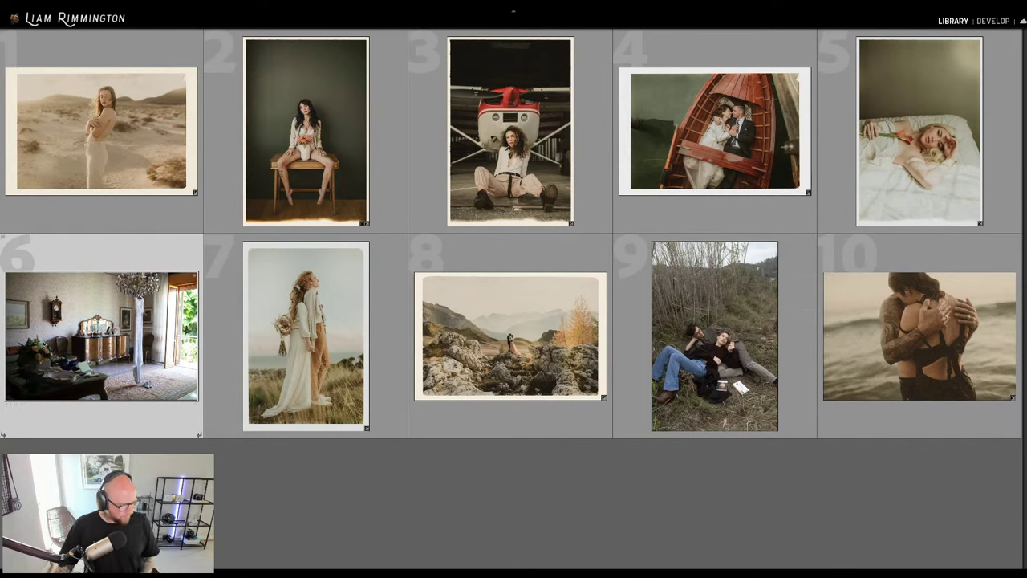
{"action": "key", "text": "d"}
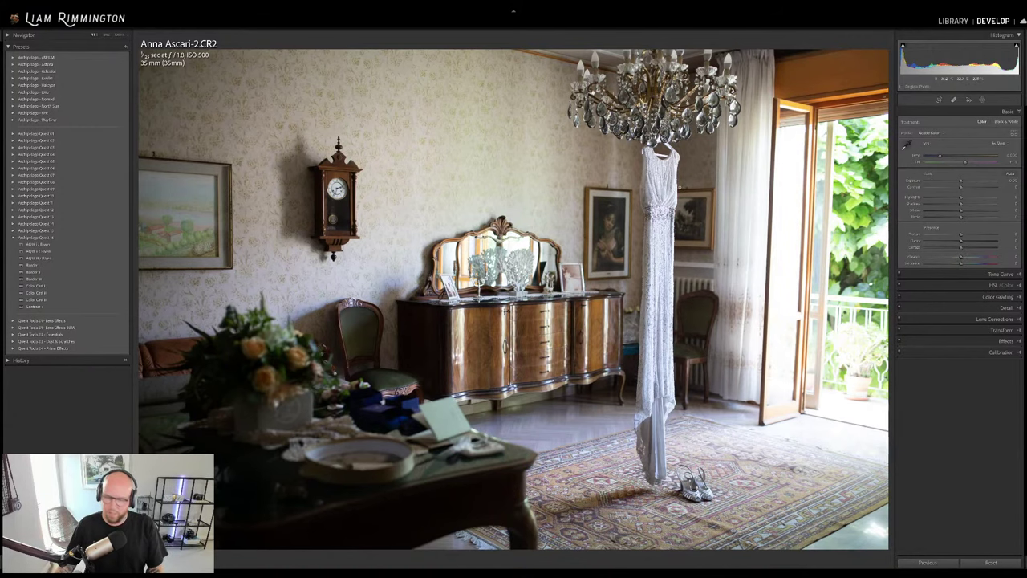
{"action": "key", "text": "r"}
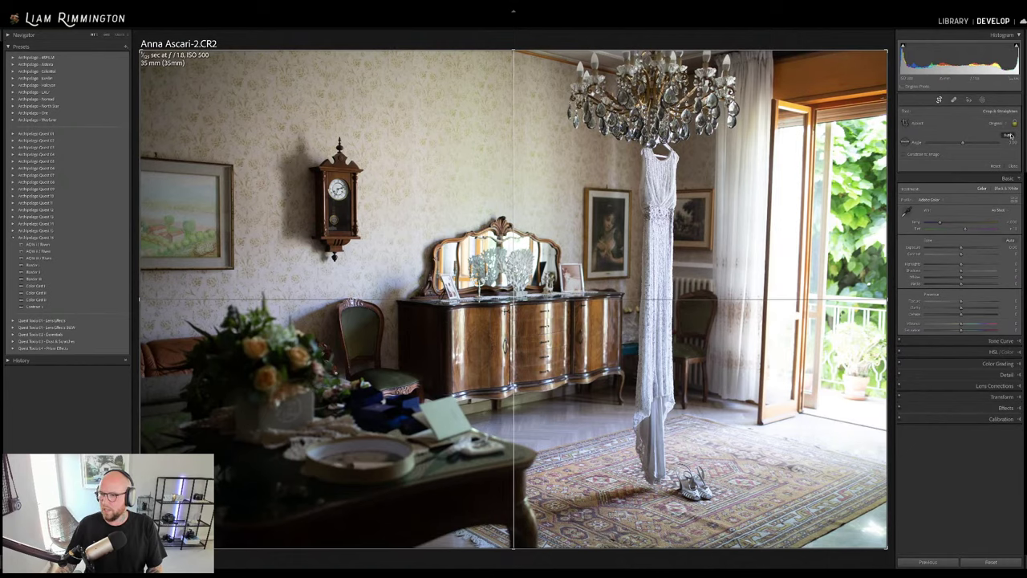
{"action": "left_click", "coordinate": [1009, 136]}
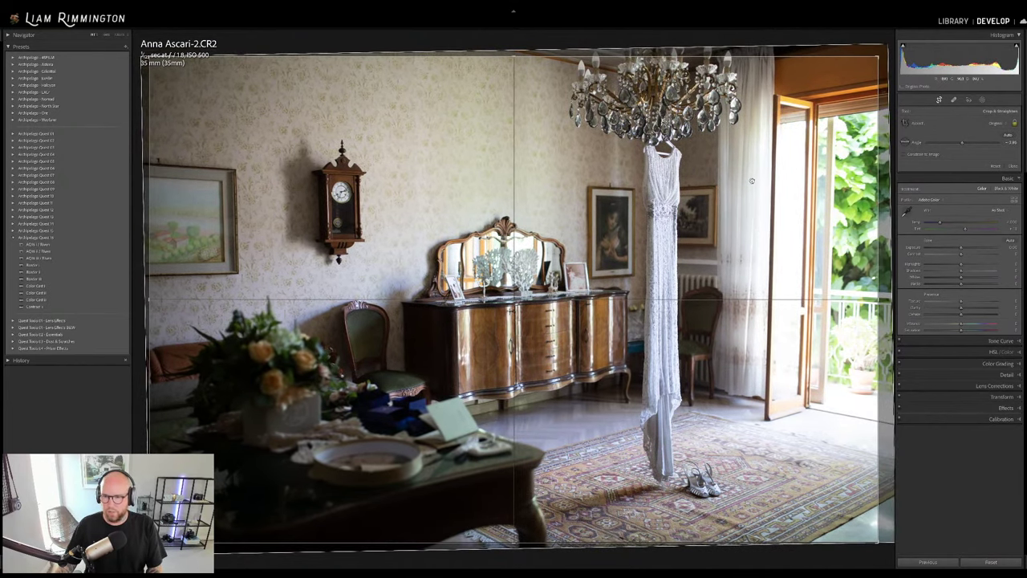
{"action": "key", "text": "r"}
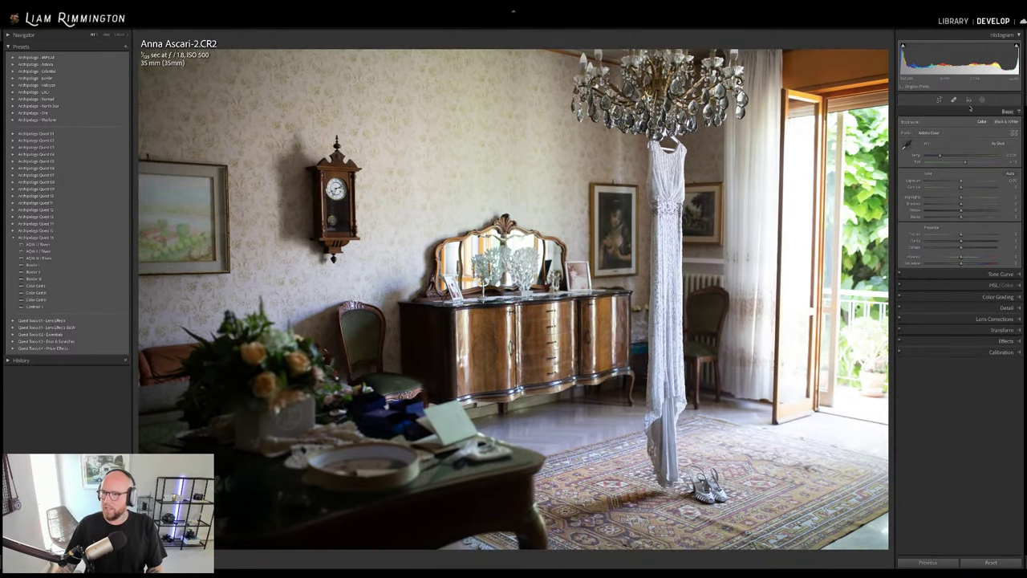
{"action": "left_click_drag", "start_coordinate": [940, 155], "coordinate": [946, 156]}
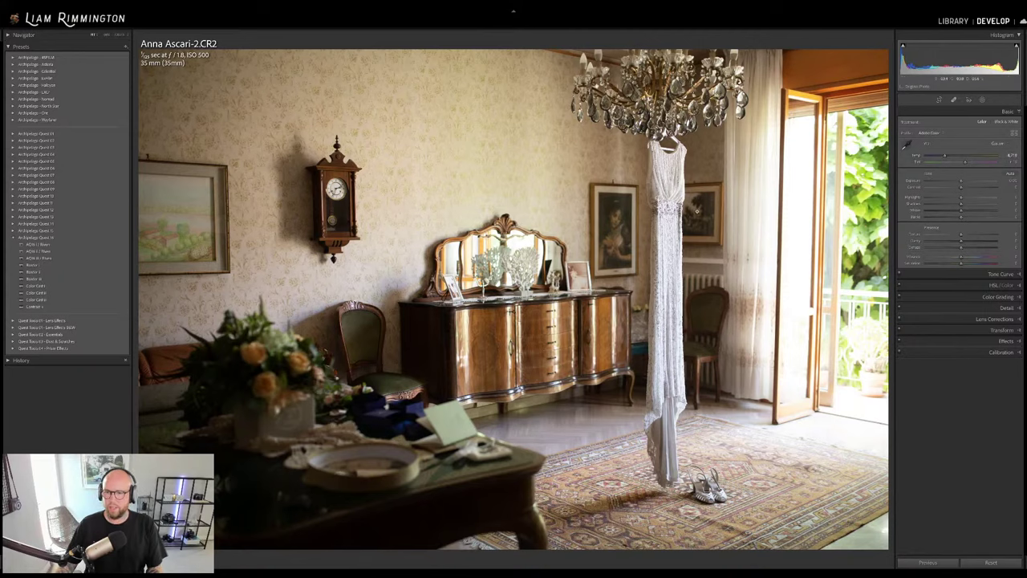
Preview the Archipelago Quest 14 base presets on the wedding dress photo and apply the third one
{"action": "left_click", "coordinate": [103, 246]}
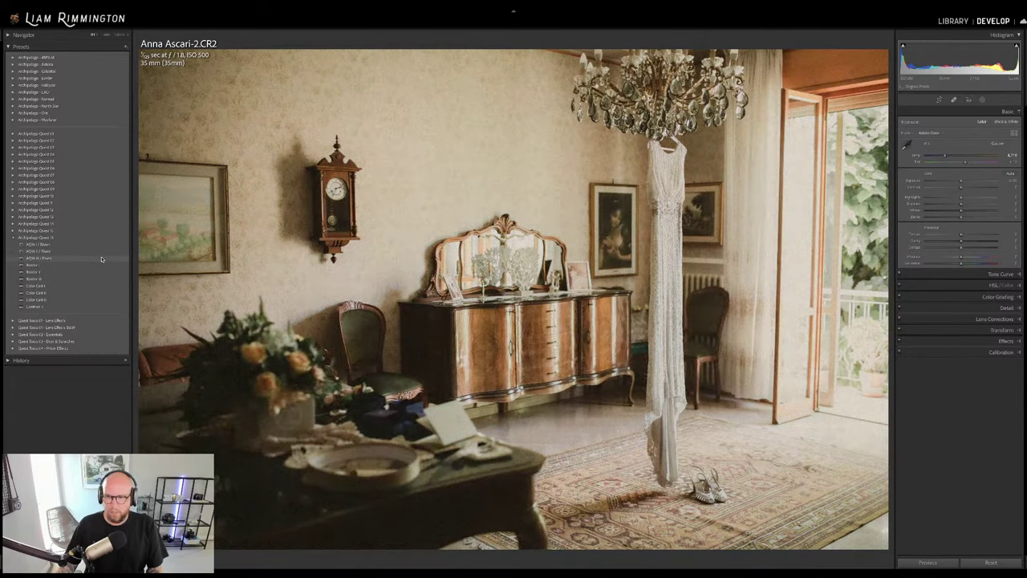
{"action": "left_click", "coordinate": [101, 258]}
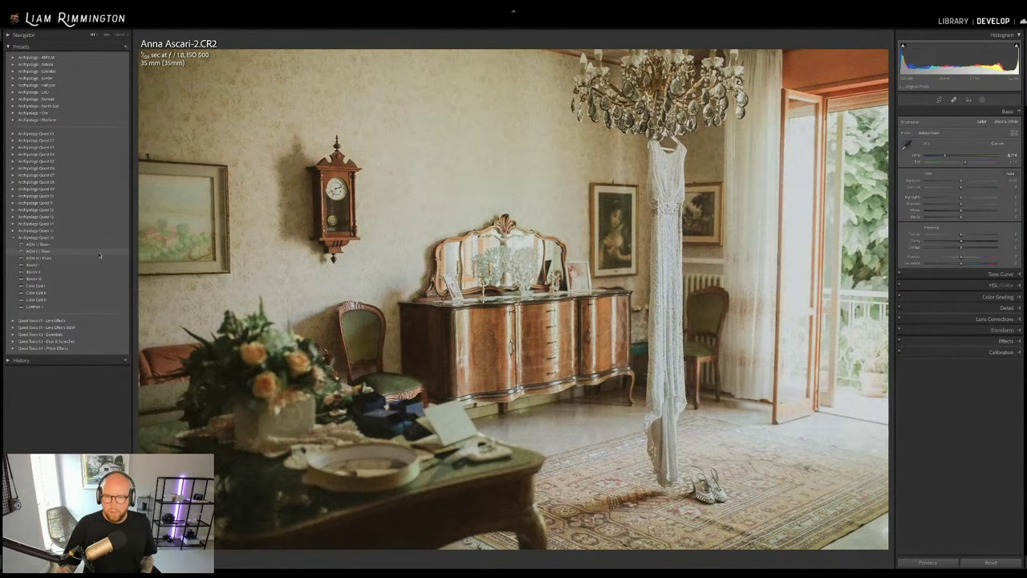
{"action": "left_click", "coordinate": [99, 257]}
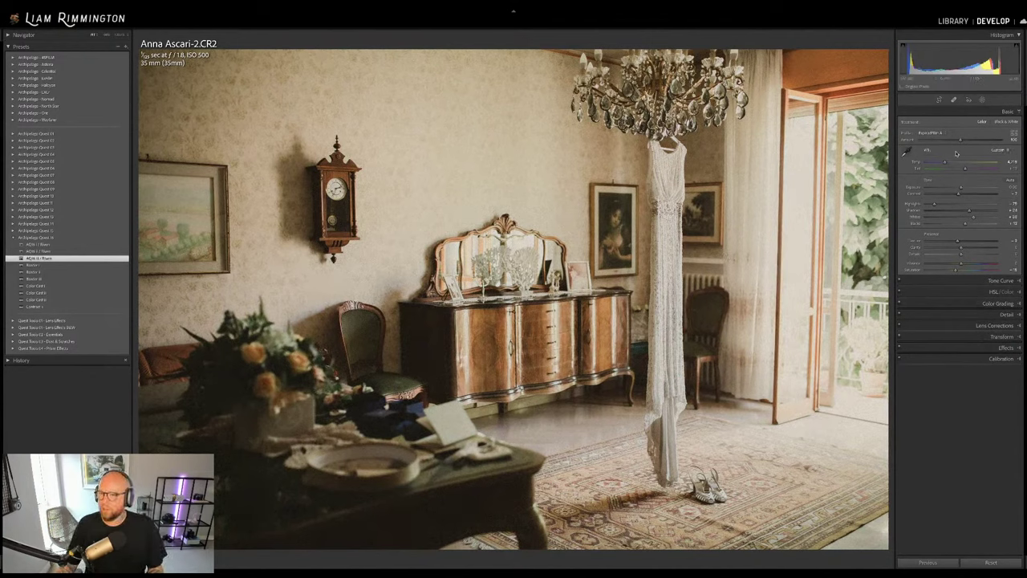
Raise the wedding dress photo's profile amount to 200 and brighten its exposure slightly
{"action": "left_click_drag", "start_coordinate": [959, 139], "coordinate": [1000, 140]}
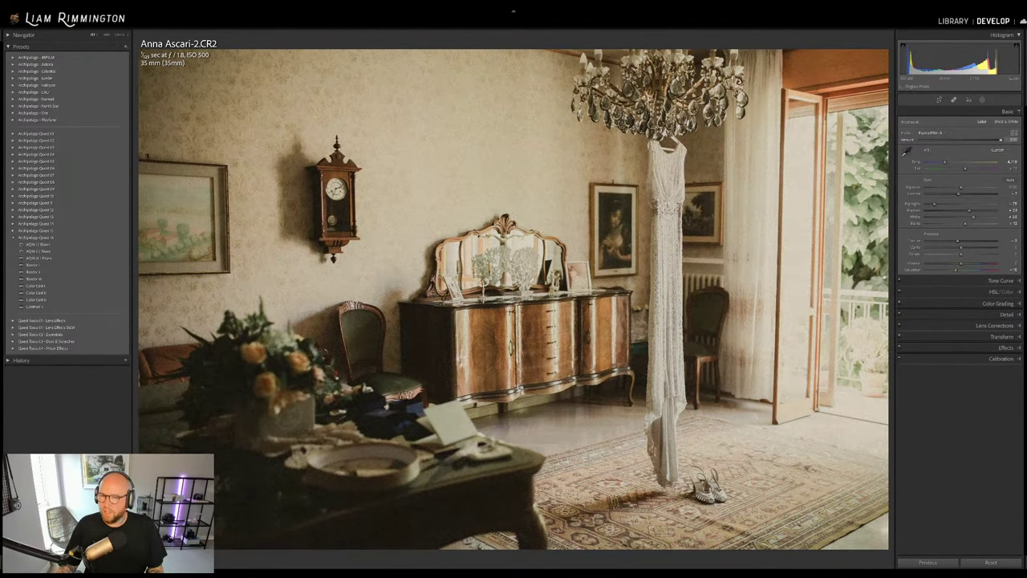
{"action": "left_click_drag", "start_coordinate": [959, 187], "coordinate": [962, 187]}
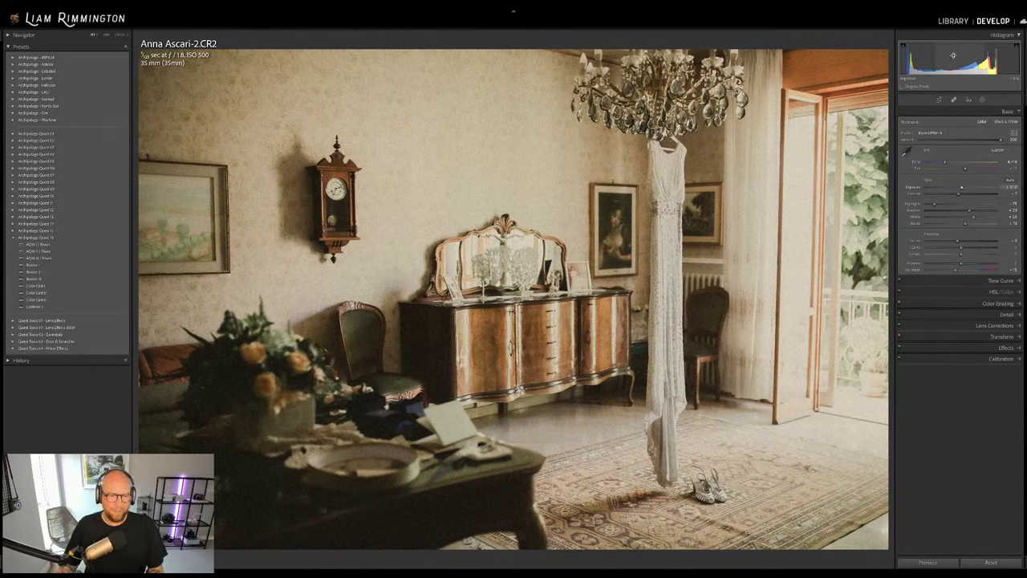
{"action": "mouse_move", "coordinate": [1002, 140]}
{"action": "left_mouse_down"}
{"action": "mouse_move", "coordinate": [932, 151]}
{"action": "mouse_move", "coordinate": [1001, 140]}
{"action": "left_mouse_up"}
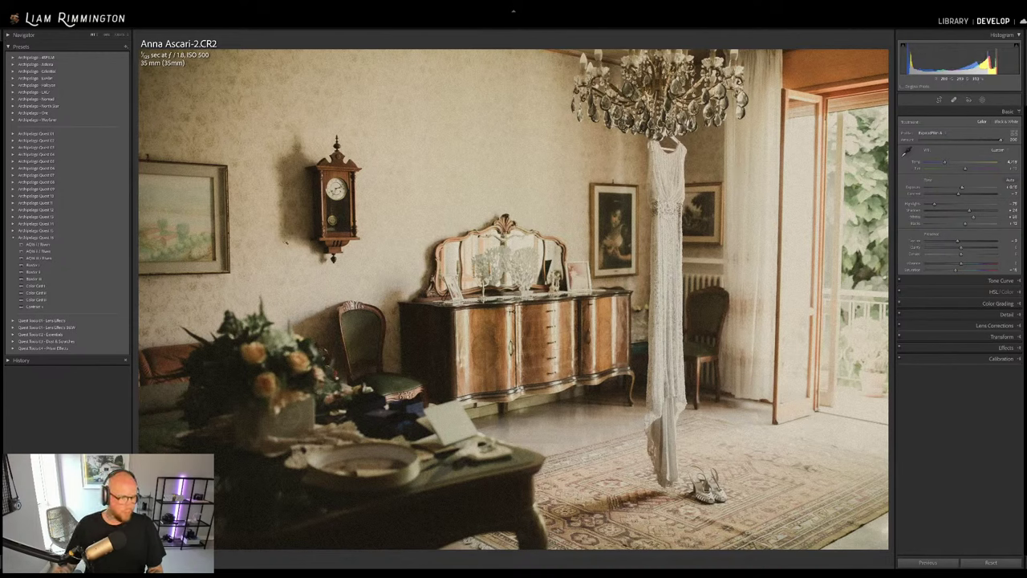
Apply the third border preset and the first color preset to the wedding dress photo, with a slightly lower exposure
{"action": "left_click", "coordinate": [92, 265]}
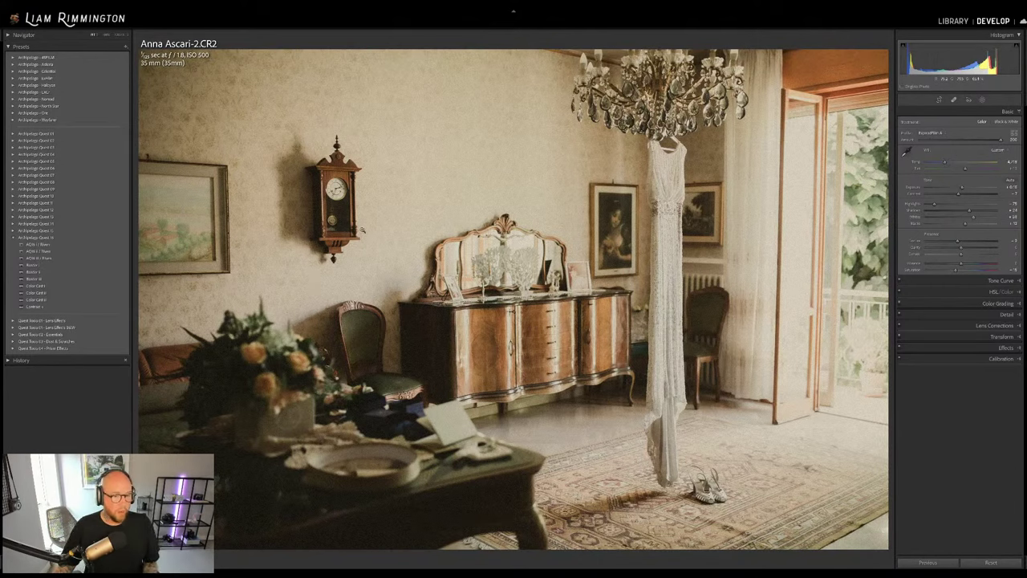
{"action": "left_click", "coordinate": [104, 279]}
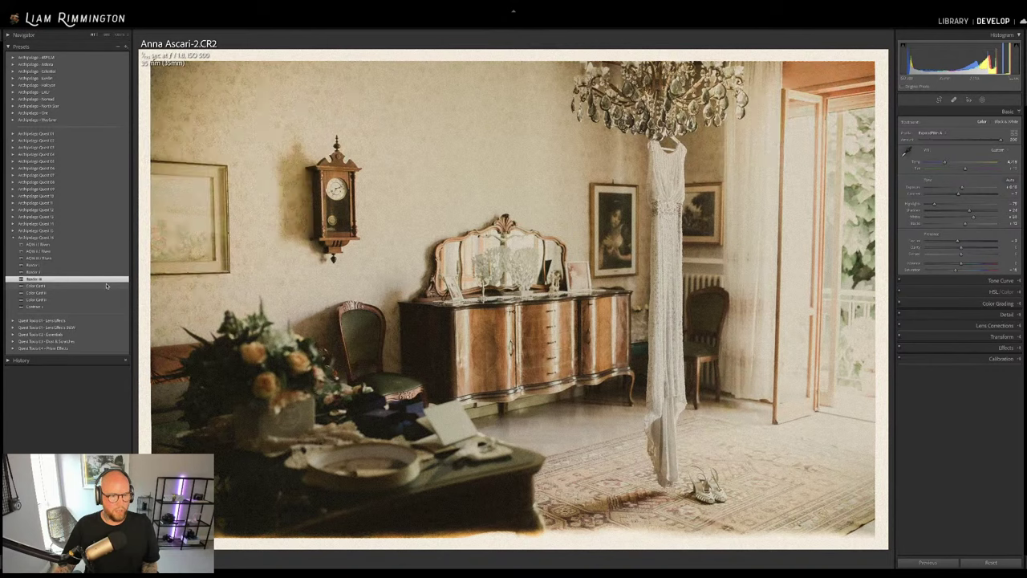
{"action": "left_click", "coordinate": [48, 285]}
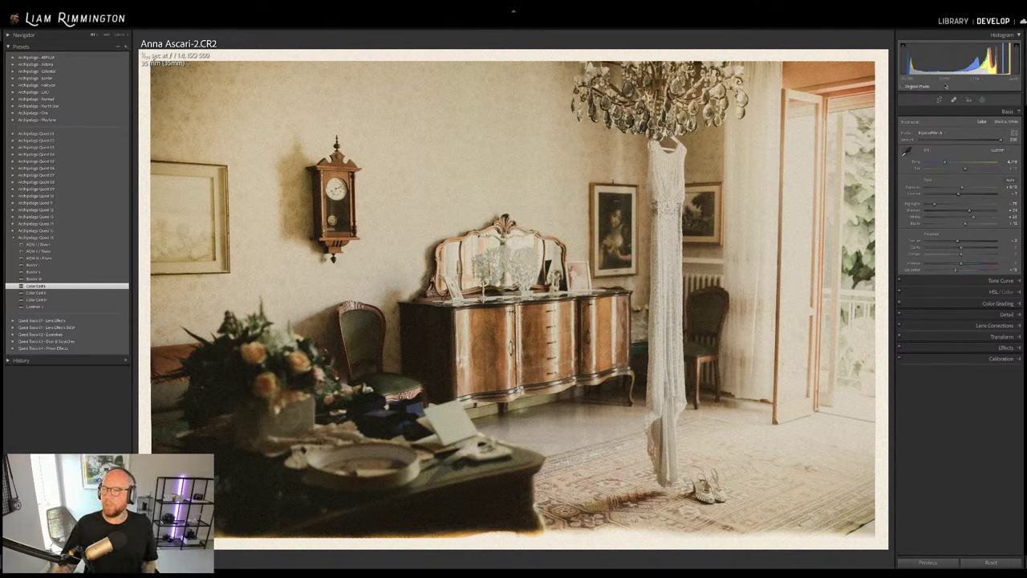
{"action": "double_click", "coordinate": [964, 57]}
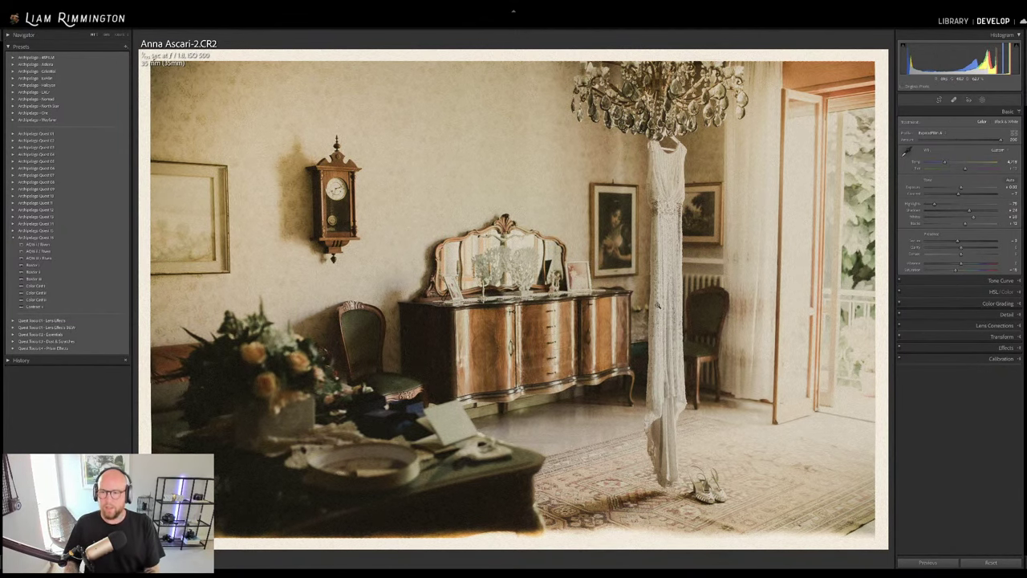
Compare the wedding dress photo with its original in full view and side by side, examining the dress, shoes and wall clock up close
{"action": "key", "text": "backslash"}
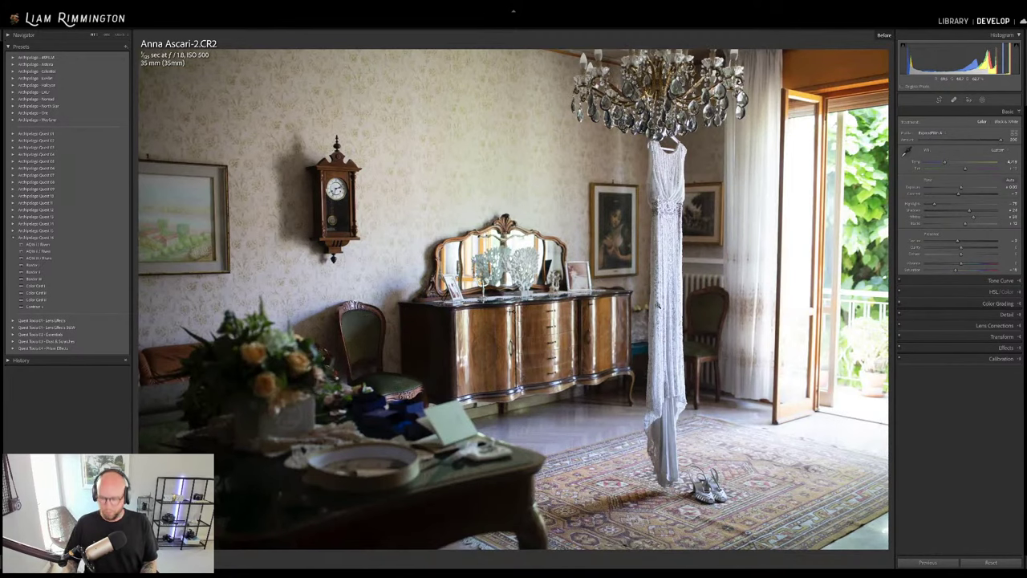
{"action": "key", "text": "backslash"}
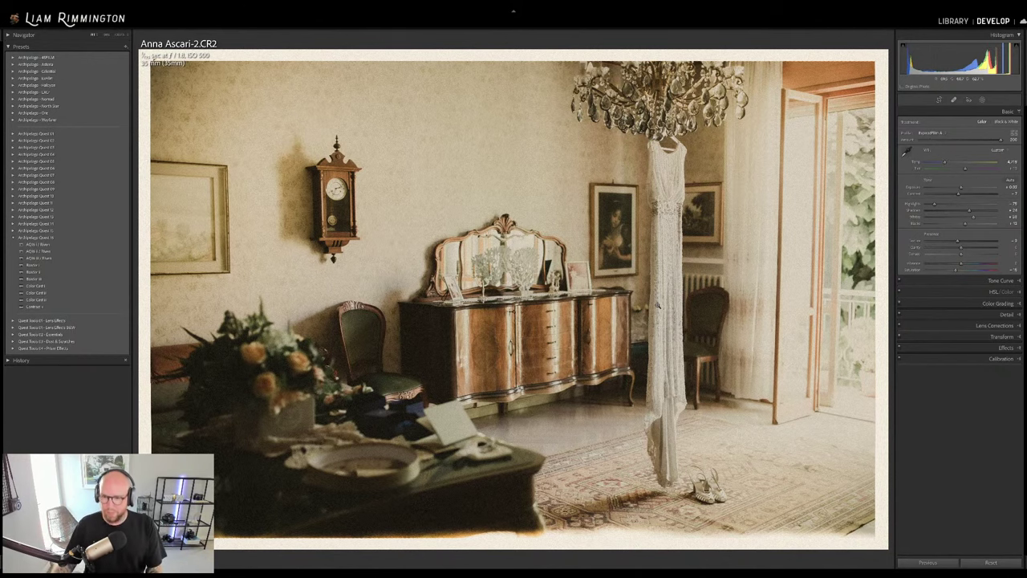
{"action": "key", "text": "y"}
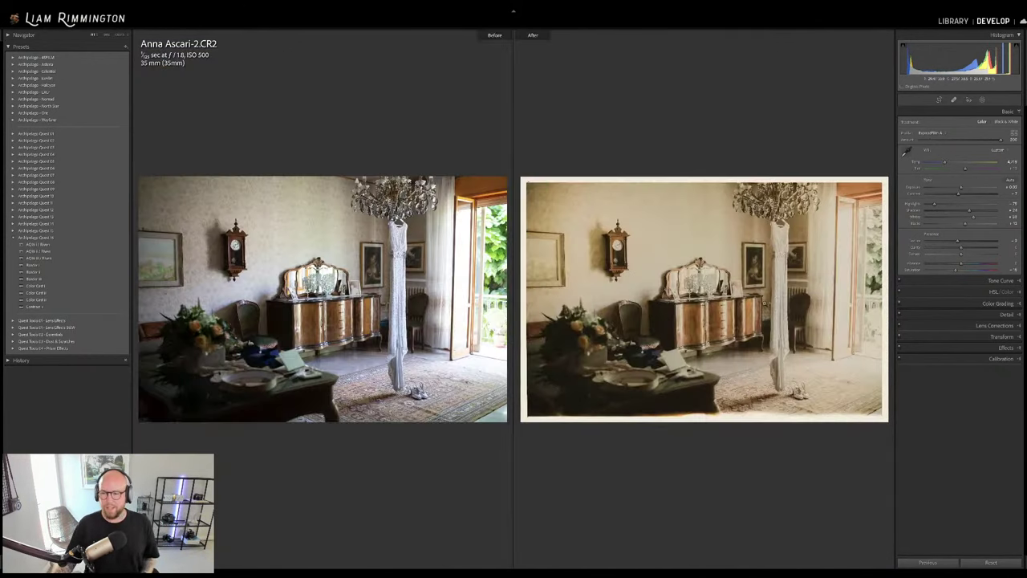
{"action": "key", "text": "z"}
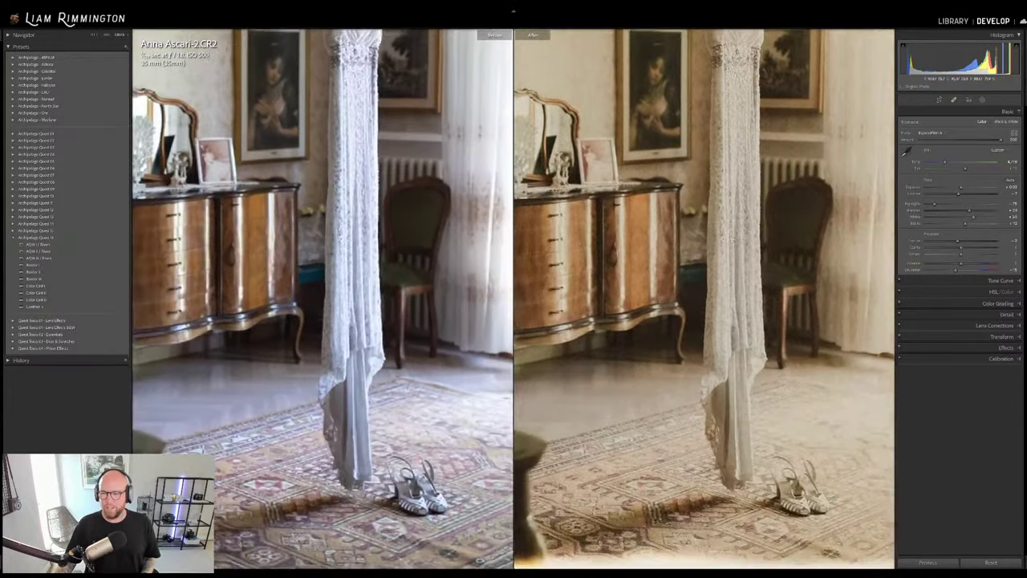
{"action": "left_click_drag", "start_coordinate": [732, 239], "coordinate": [695, 158]}
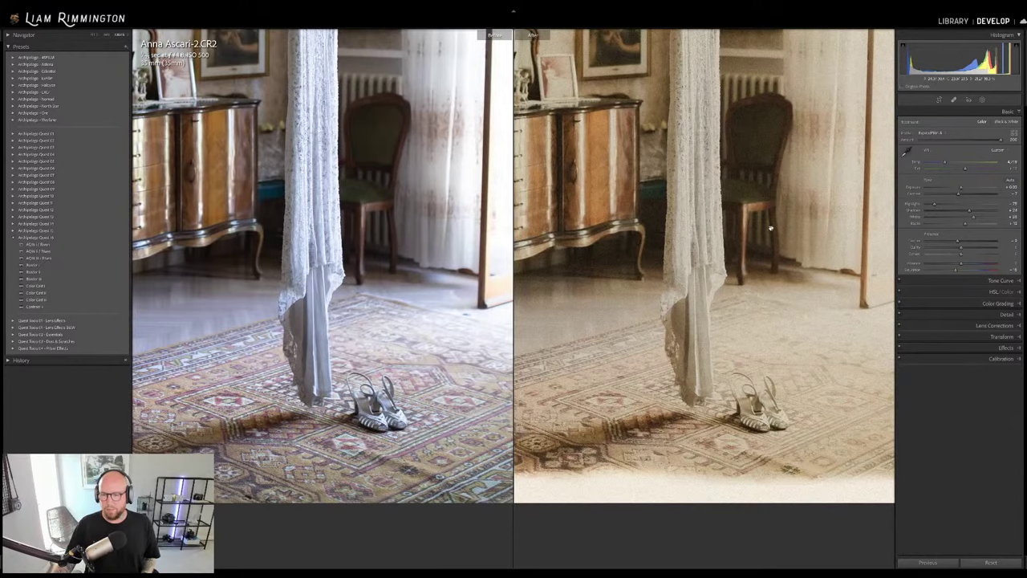
{"action": "left_click_drag", "start_coordinate": [771, 229], "coordinate": [963, 421]}
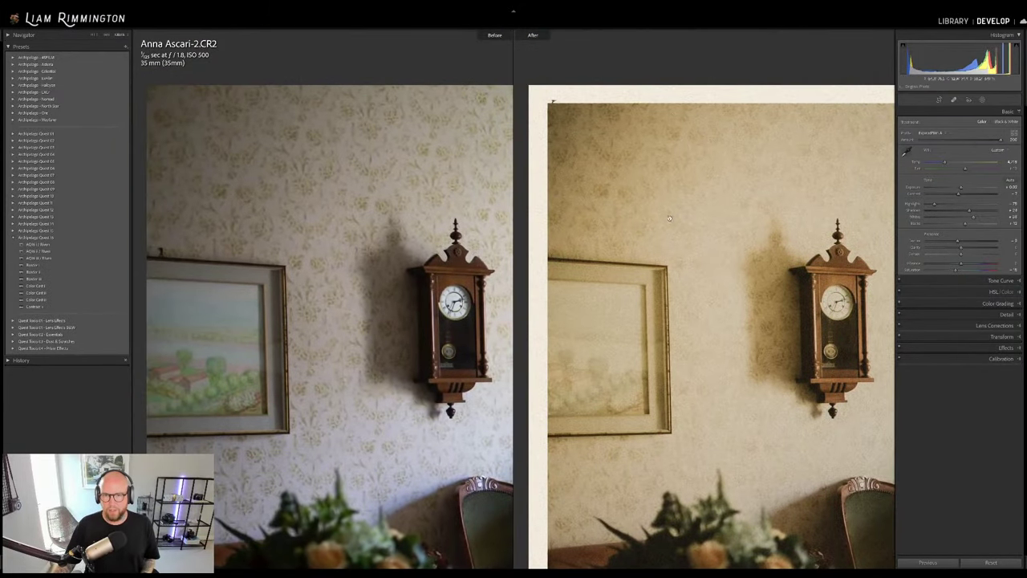
{"action": "scroll", "coordinate": [623, 180], "scroll_direction": "up", "scroll_amount": 2}
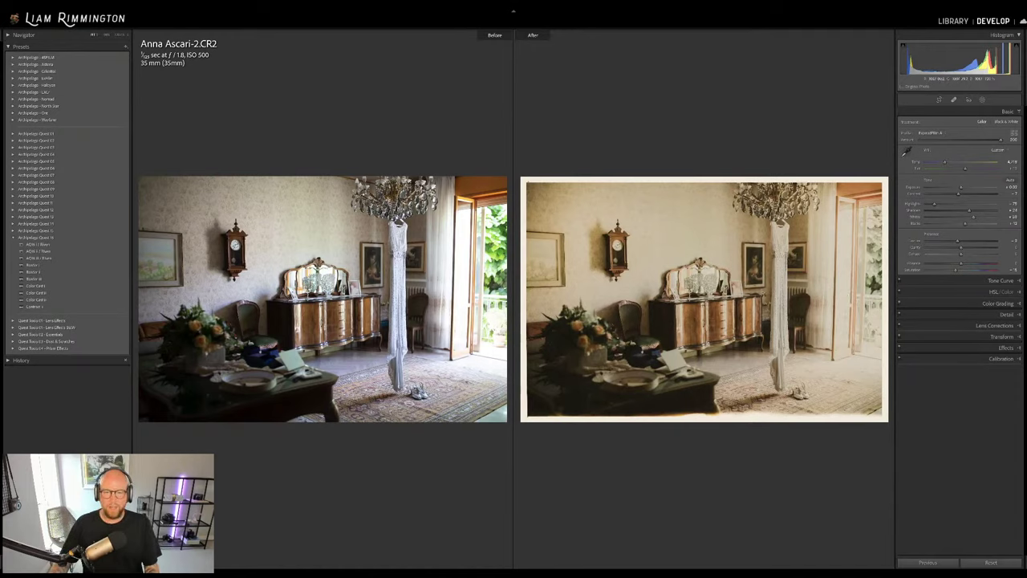
{"action": "key", "text": "y"}
{"action": "key", "text": "backslash"}
{"action": "key", "text": "backslash"}
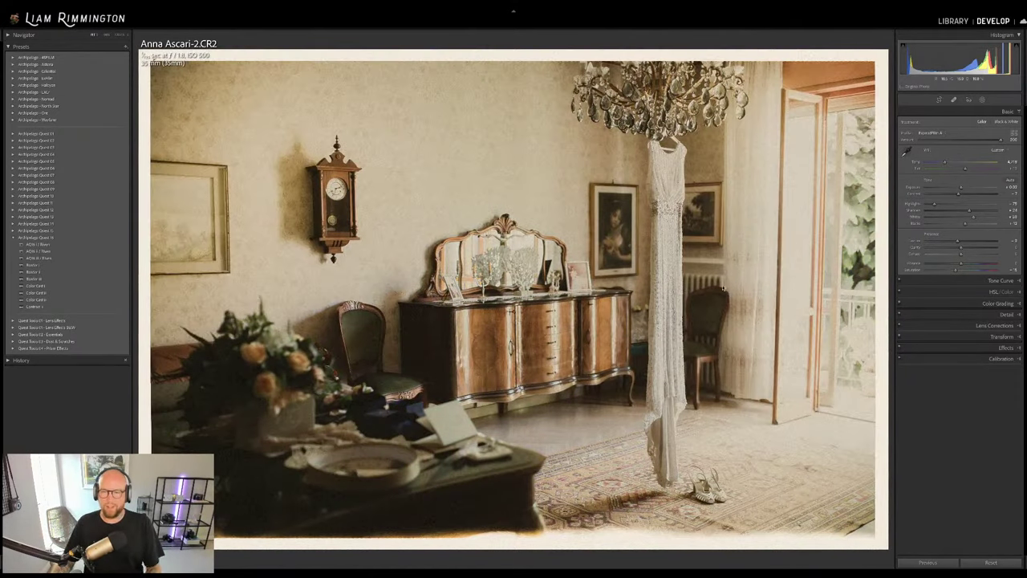
{"action": "key", "text": "g"}
{"action": "left_click", "coordinate": [768, 348]}
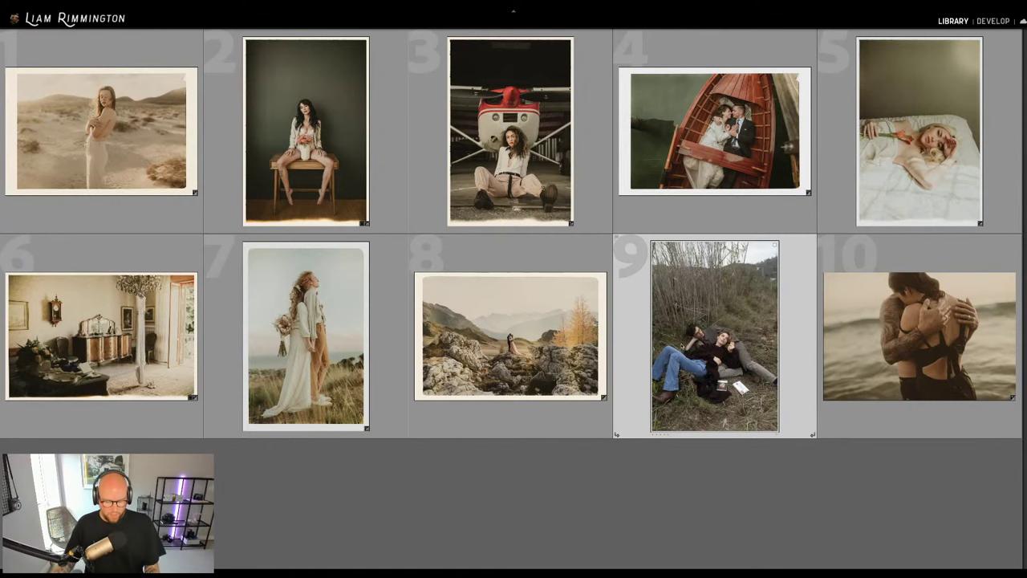
{"action": "left_click", "coordinate": [80, 359]}
{"action": "key", "text": "d"}
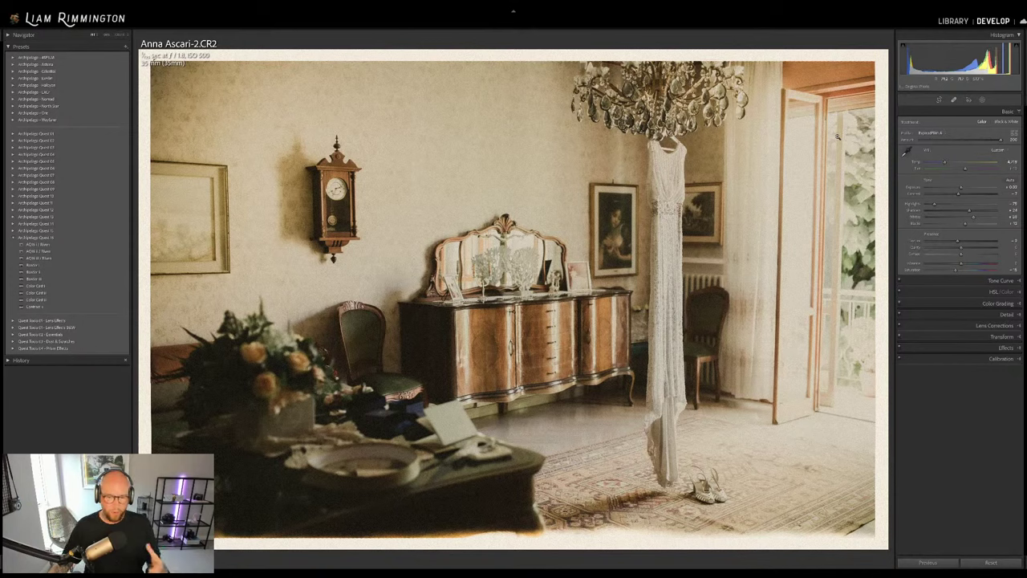
Open the ungraded photo of the couple lying in the grass for editing and warm its white balance slightly
{"action": "key", "text": "g"}
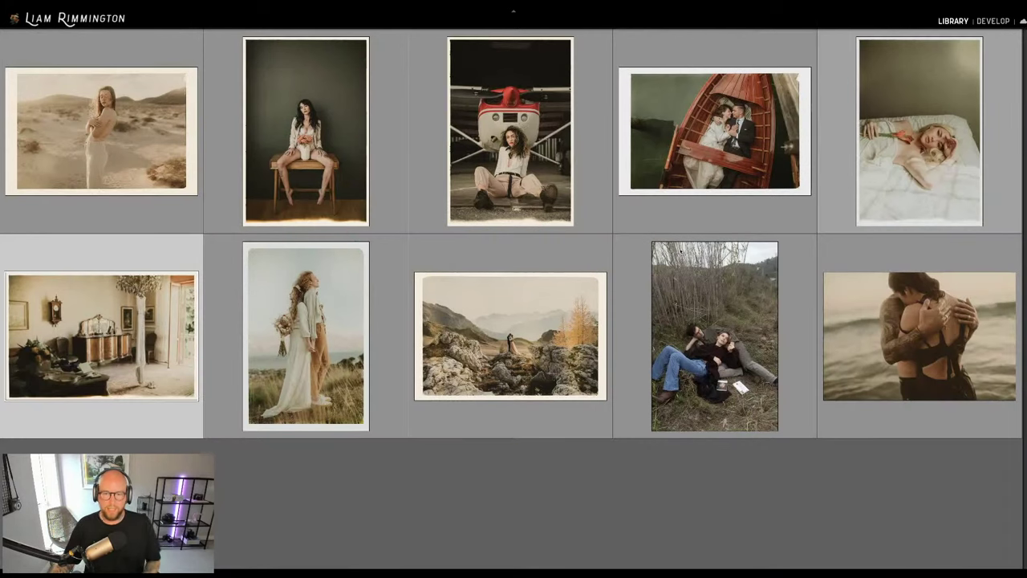
{"action": "left_click", "coordinate": [722, 367]}
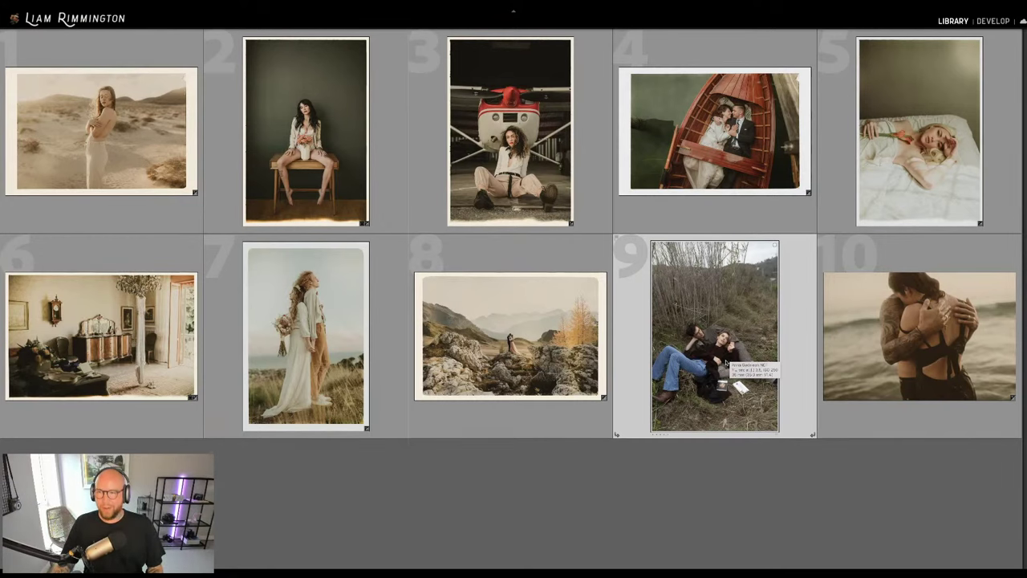
{"action": "key", "text": "d"}
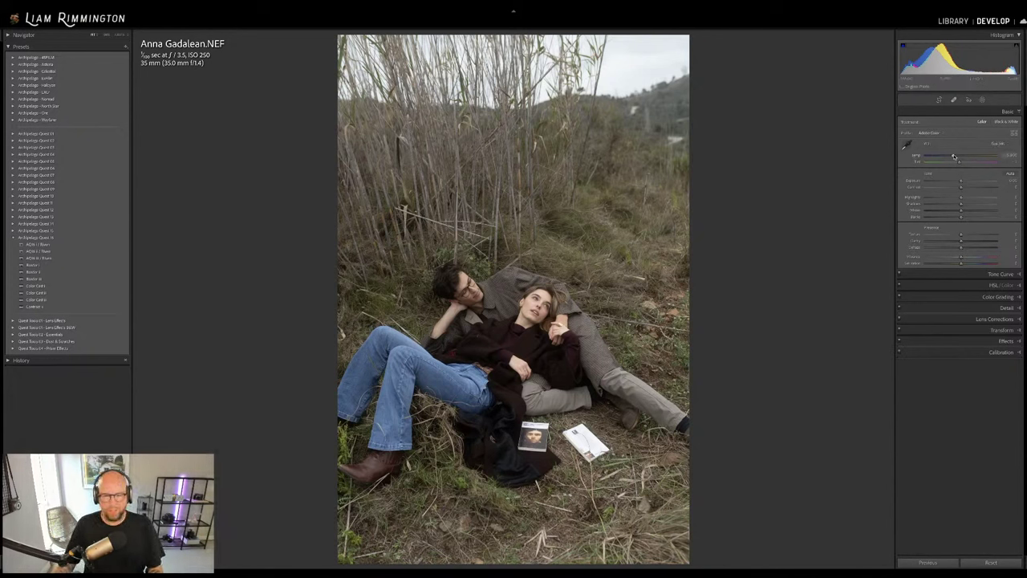
{"action": "left_click_drag", "start_coordinate": [953, 156], "coordinate": [956, 156]}
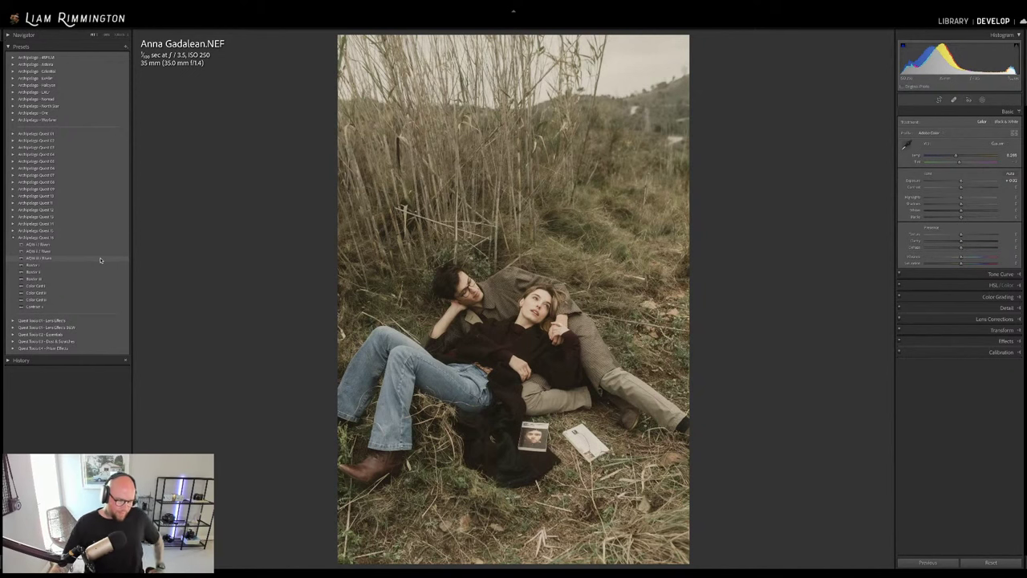
Apply the third Archipelago Quest 14 base preset to the grass couple photo and raise its profile amount to 200
{"action": "left_click", "coordinate": [100, 258]}
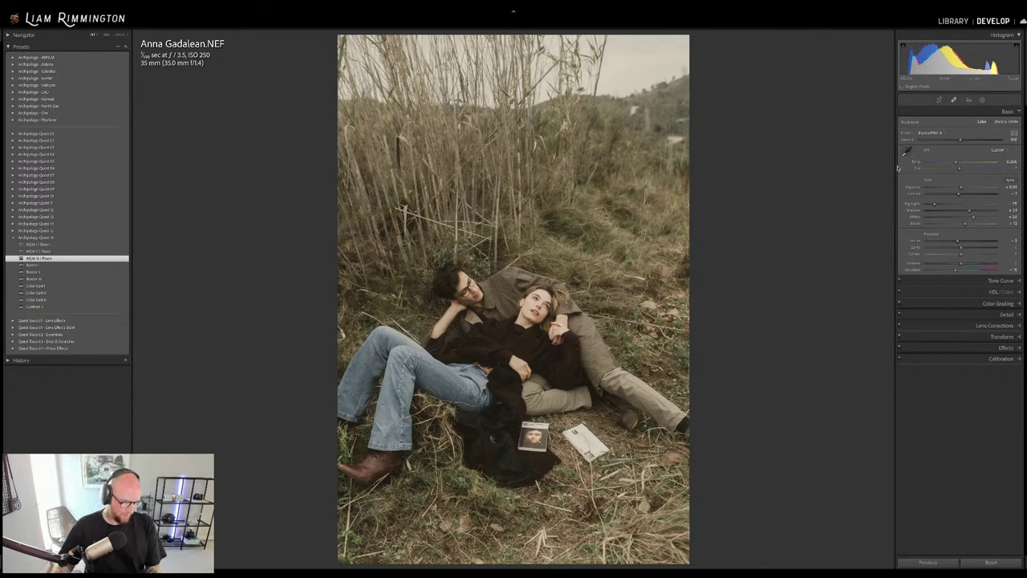
{"action": "left_click_drag", "start_coordinate": [960, 140], "coordinate": [1022, 143]}
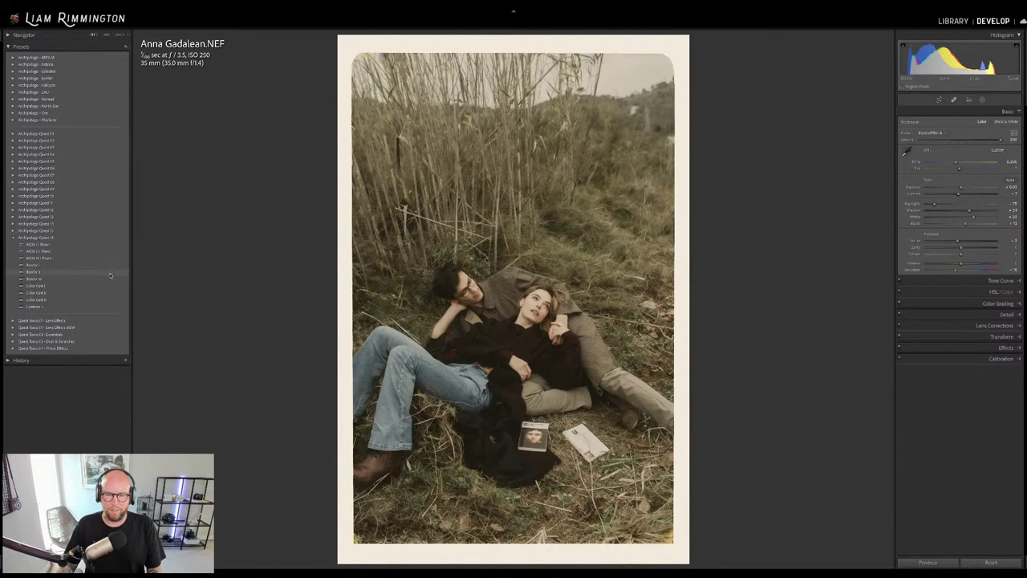
Apply the second border preset to the grass couple photo and lower its exposure slightly to -0.04
{"action": "left_click", "coordinate": [111, 275]}
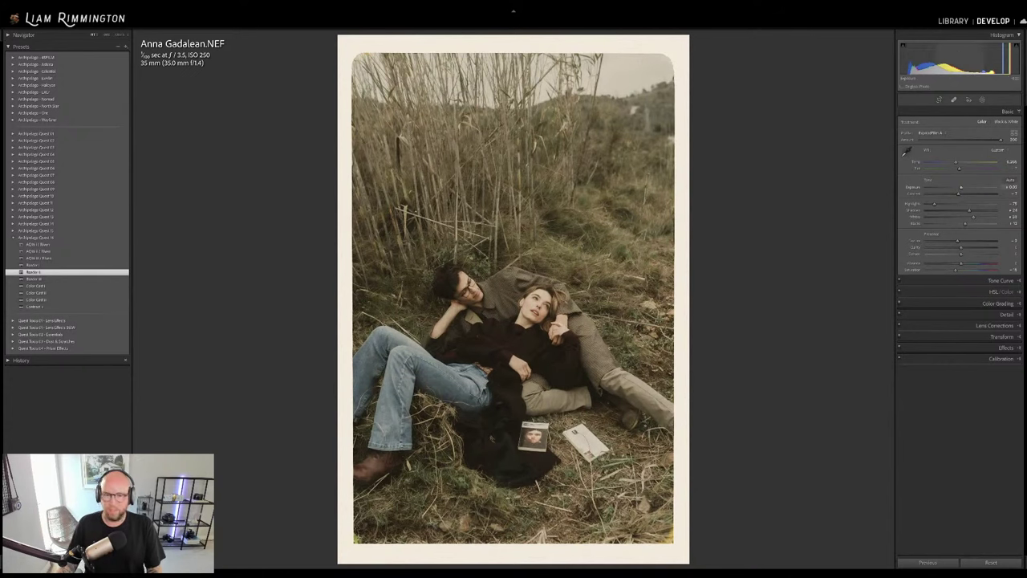
{"action": "left_click_drag", "start_coordinate": [1008, 186], "coordinate": [1007, 186]}
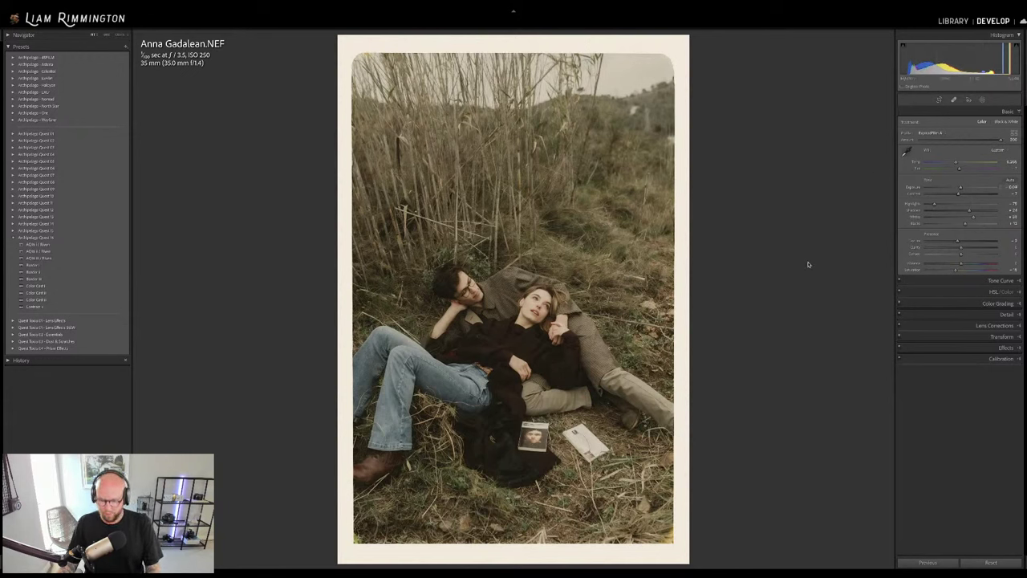
Compare the grass couple photo with its original in full view, switching back and forth twice
{"action": "key", "text": "backslash"}
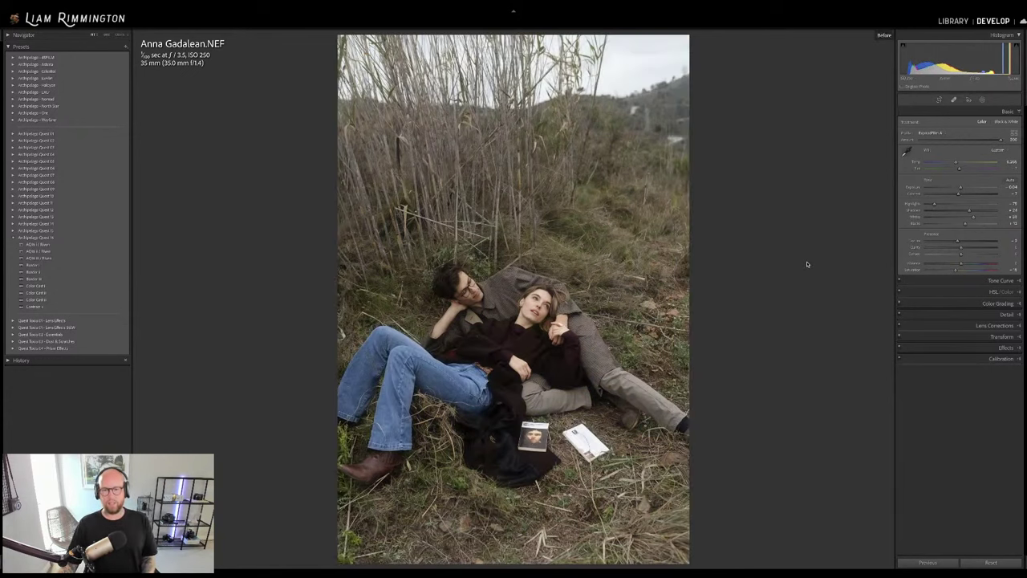
{"action": "key", "text": "backslash"}
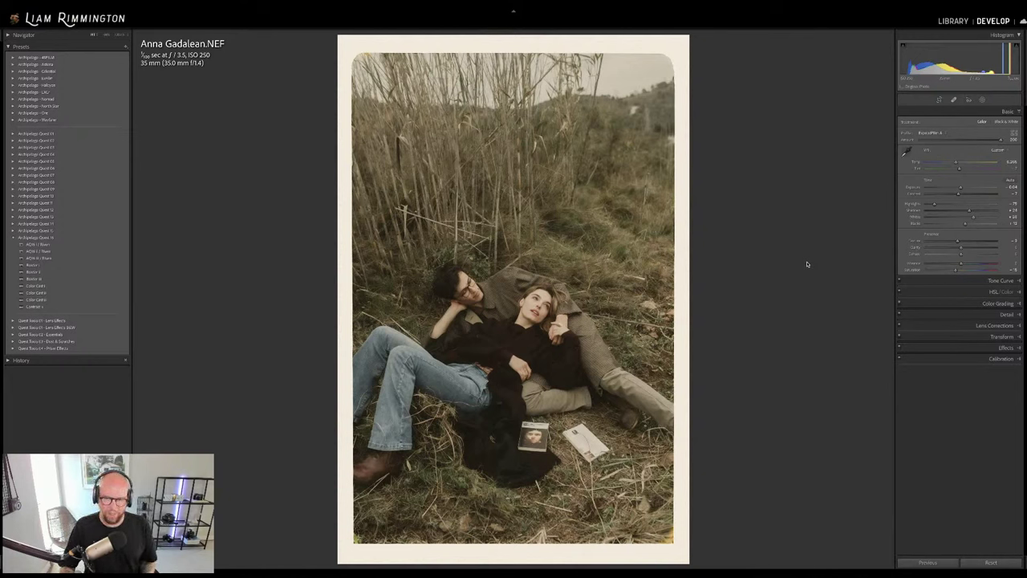
{"action": "key", "text": "backslash"}
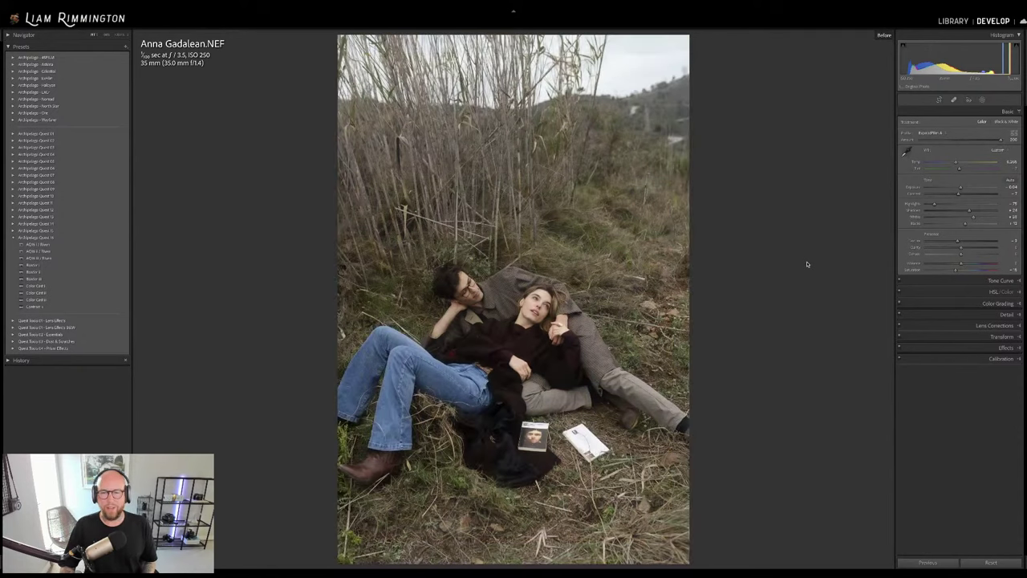
{"action": "key", "text": "backslash"}
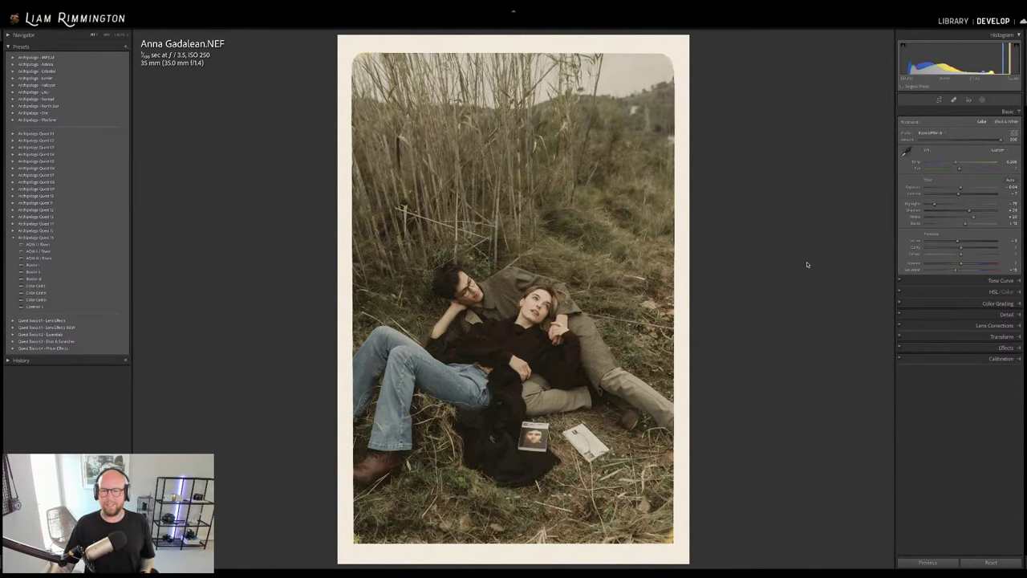
Compare the grass couple photo side by side with its original, examining the faces, clothing, jeans and books up close
{"action": "key", "text": "y"}
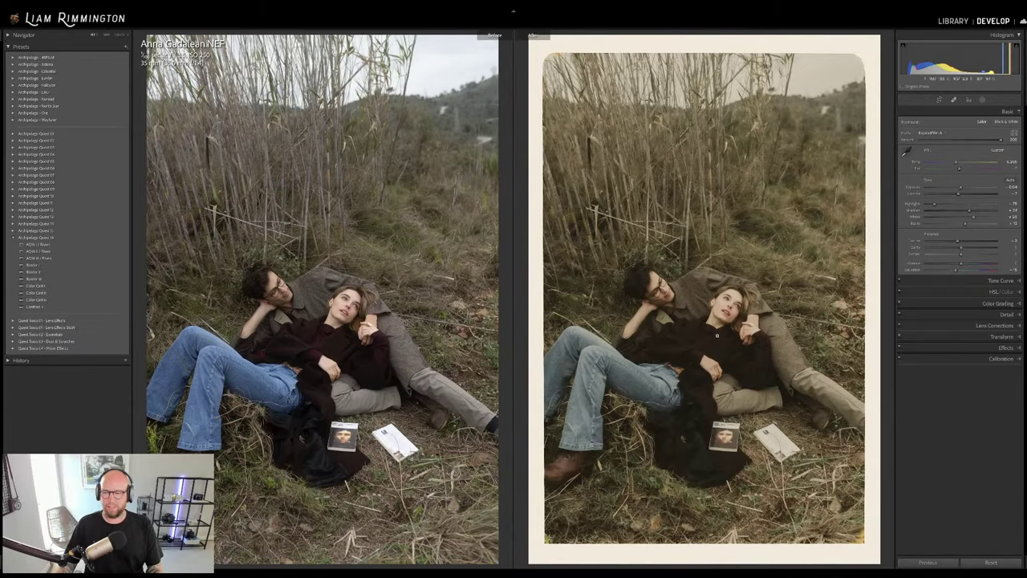
{"action": "left_click", "coordinate": [717, 335]}
{"action": "left_click_drag", "start_coordinate": [717, 334], "coordinate": [760, 297]}
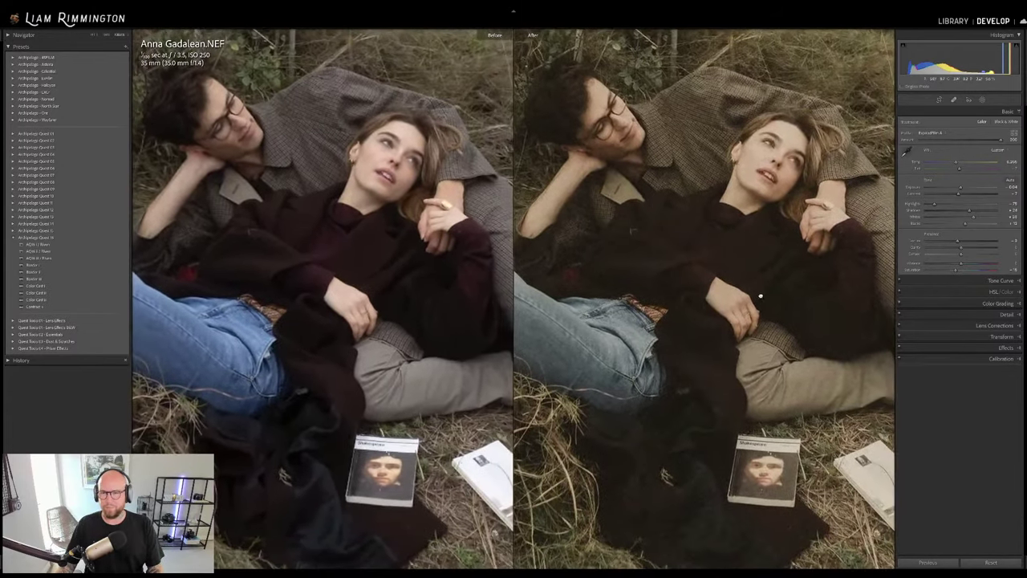
{"action": "scroll", "coordinate": [754, 333], "scroll_direction": "right", "scroll_amount": 5}
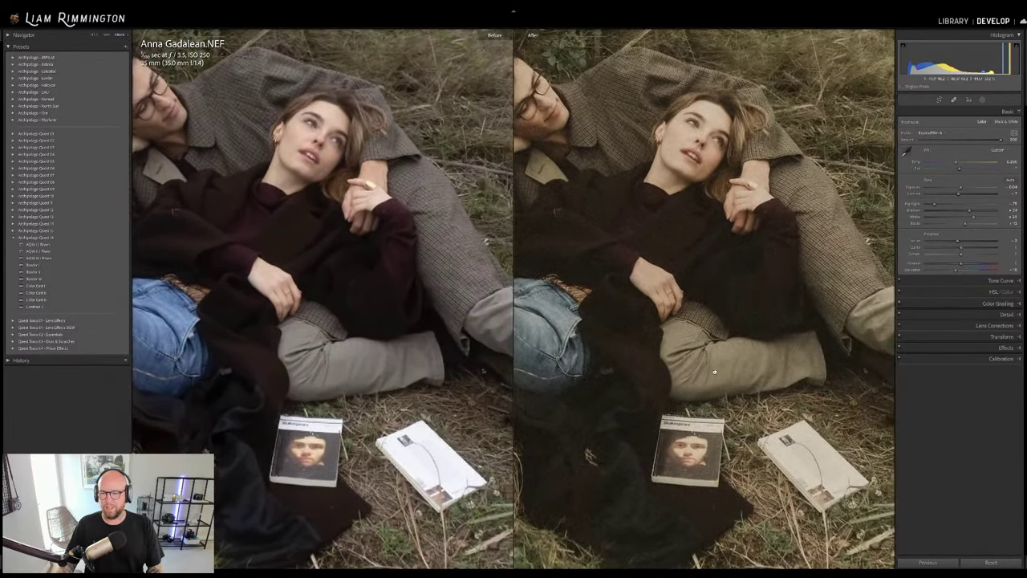
{"action": "scroll", "coordinate": [715, 371], "scroll_direction": "down", "scroll_amount": 2}
{"action": "scroll", "coordinate": [715, 377], "scroll_direction": "right", "scroll_amount": 4}
{"action": "scroll", "coordinate": [716, 401], "scroll_direction": "up", "scroll_amount": 5}
{"action": "scroll", "coordinate": [718, 440], "scroll_direction": "left", "scroll_amount": 5}
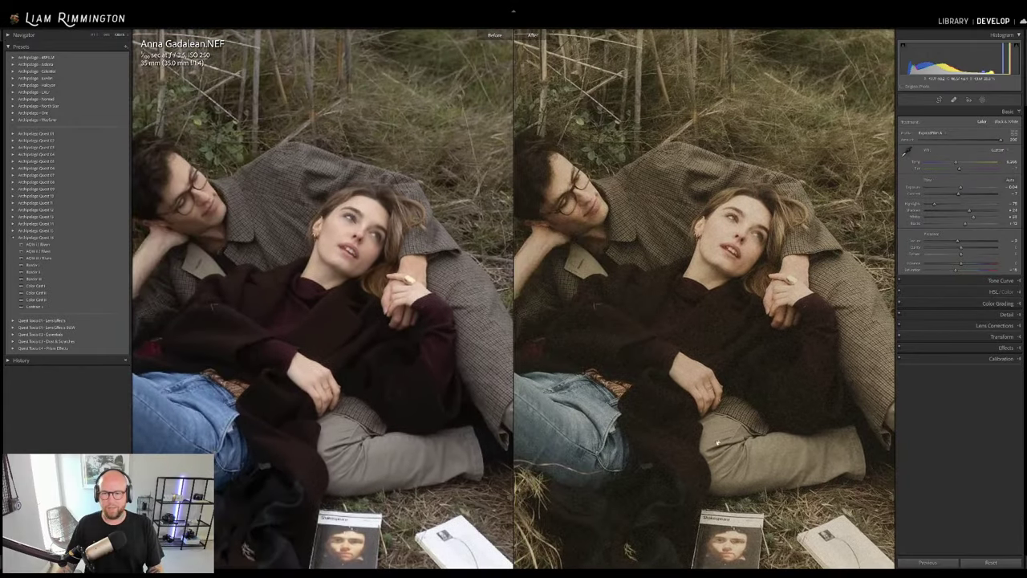
{"action": "scroll", "coordinate": [718, 441], "scroll_direction": "down", "scroll_amount": 2}
{"action": "scroll", "coordinate": [719, 425], "scroll_direction": "left", "scroll_amount": 5}
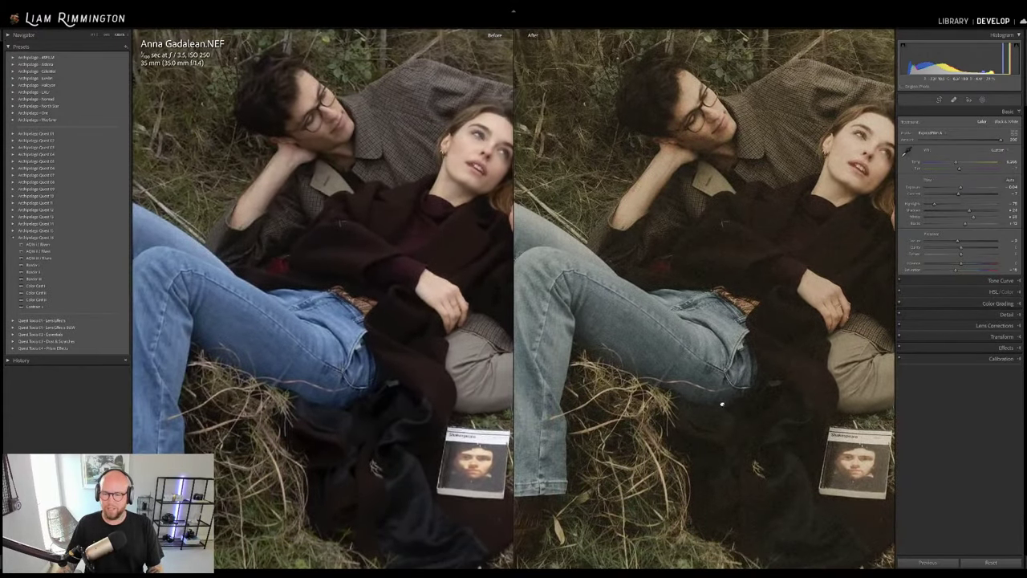
{"action": "scroll", "coordinate": [721, 404], "scroll_direction": "down", "scroll_amount": 2}
{"action": "scroll", "coordinate": [706, 409], "scroll_direction": "left", "scroll_amount": 4}
{"action": "scroll", "coordinate": [626, 422], "scroll_direction": "up", "scroll_amount": 3}
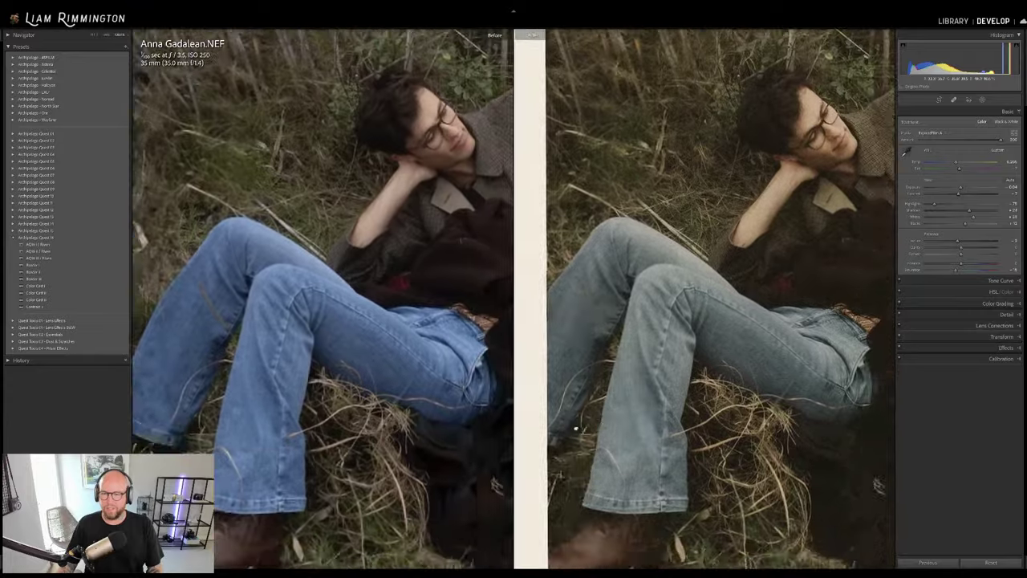
{"action": "scroll", "coordinate": [576, 429], "scroll_direction": "right", "scroll_amount": 3}
{"action": "scroll", "coordinate": [593, 401], "scroll_direction": "right", "scroll_amount": 4}
{"action": "scroll", "coordinate": [605, 373], "scroll_direction": "up", "scroll_amount": 2}
{"action": "scroll", "coordinate": [605, 373], "scroll_direction": "left", "scroll_amount": 3}
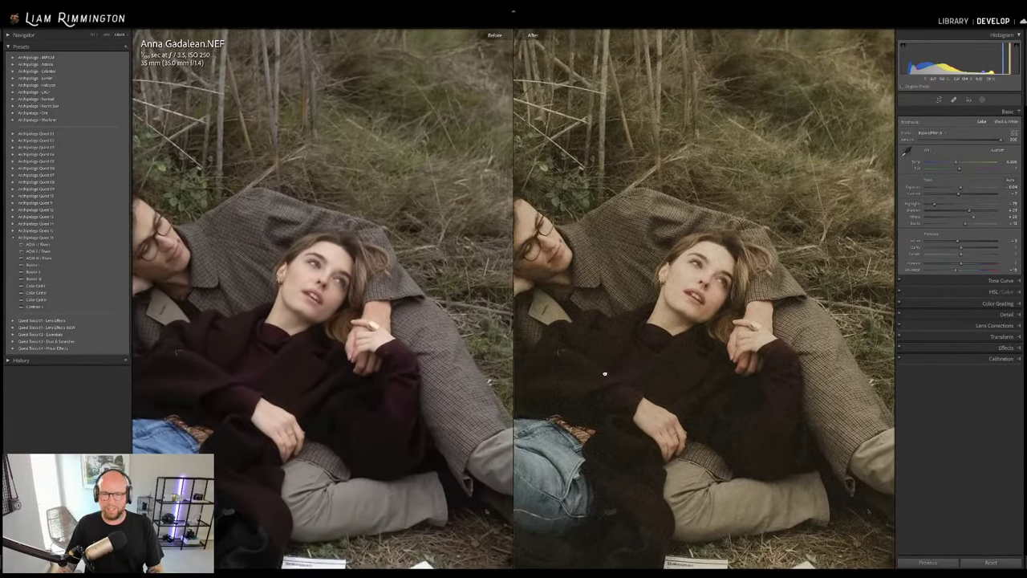
{"action": "scroll", "coordinate": [605, 373], "scroll_direction": "left", "scroll_amount": 2}
{"action": "left_click", "coordinate": [681, 269]}
{"action": "key", "text": "y"}
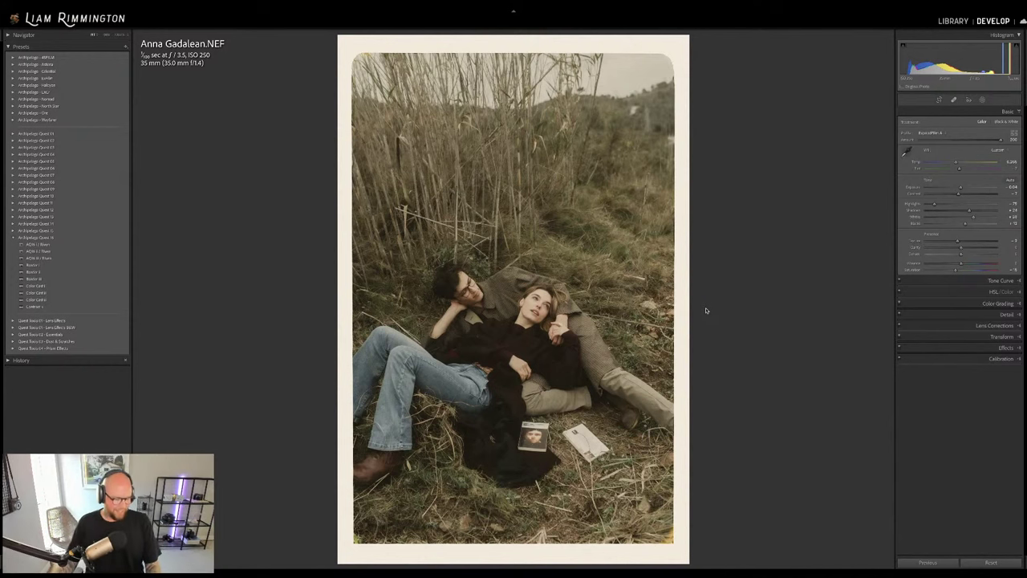
Open the mountain couple photo and compare it side by side with its original, examining the couple and rocks up close
{"action": "key", "text": "g"}
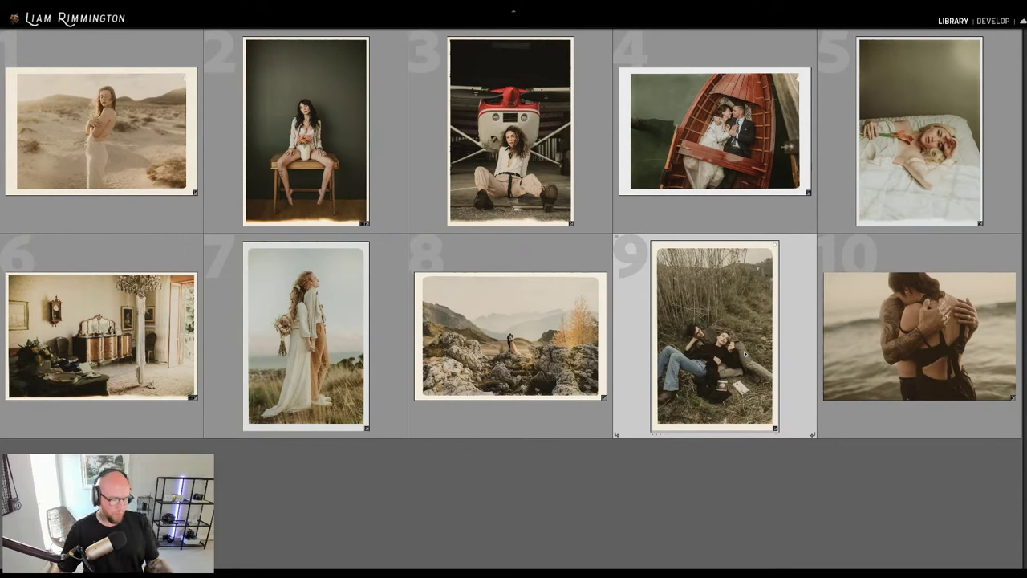
{"action": "left_click", "coordinate": [908, 346]}
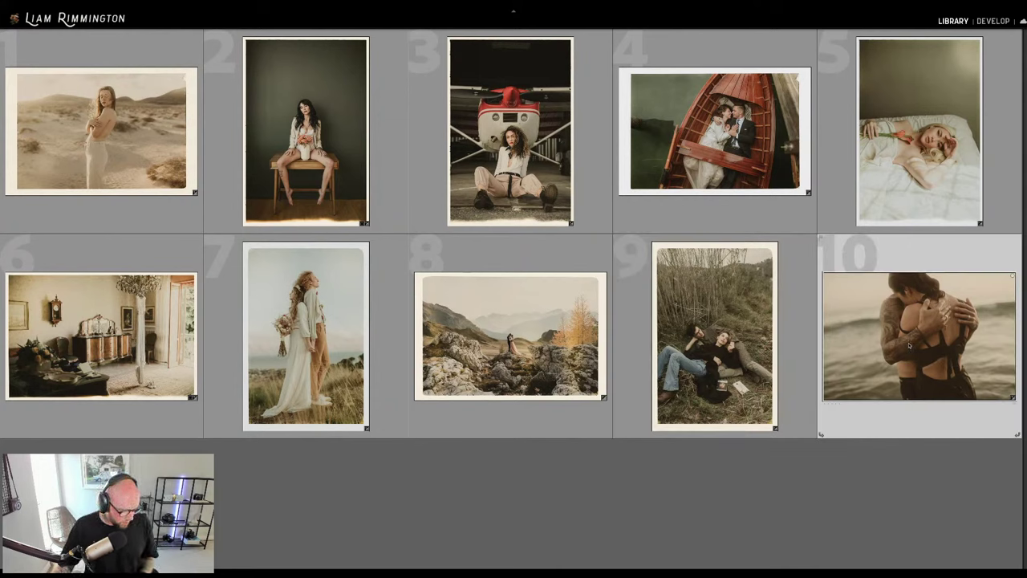
{"action": "left_click", "coordinate": [592, 325]}
{"action": "key", "text": "d"}
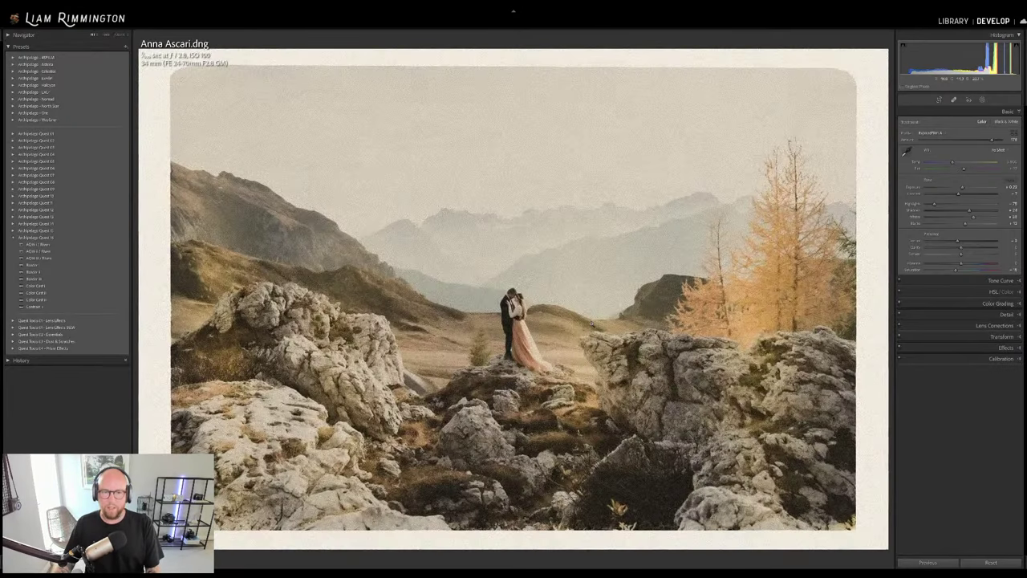
{"action": "key", "text": "y"}
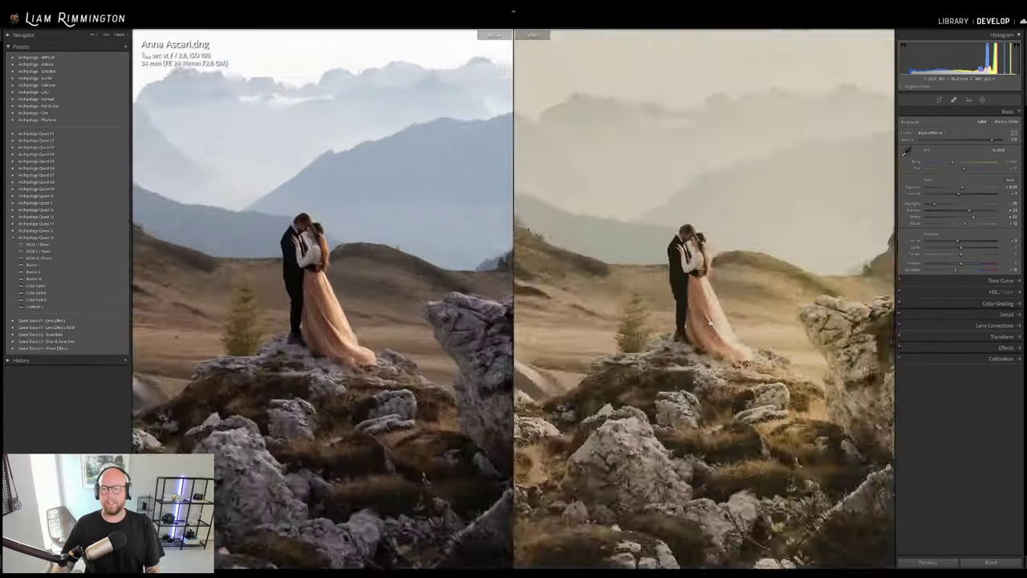
{"action": "key", "text": "z"}
{"action": "left_click_drag", "start_coordinate": [707, 389], "coordinate": [722, 362]}
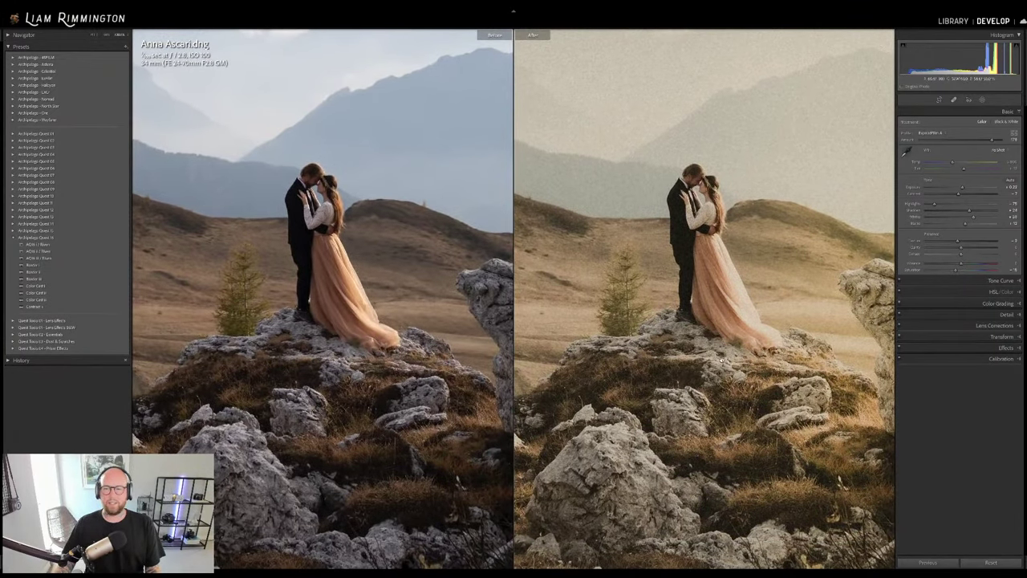
{"action": "left_click_drag", "start_coordinate": [700, 287], "coordinate": [795, 505]}
{"action": "key", "text": "z"}
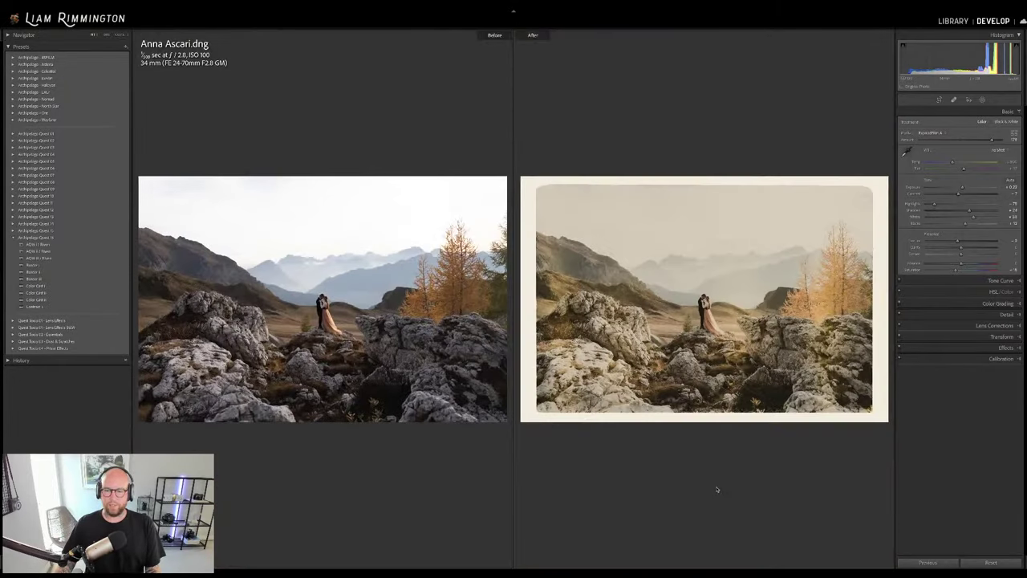
Open the photo of the couple embracing by the sea and crop it to a 1 x 1 ratio, repositioned around the couple
{"action": "key", "text": "g"}
{"action": "left_click", "coordinate": [890, 325]}
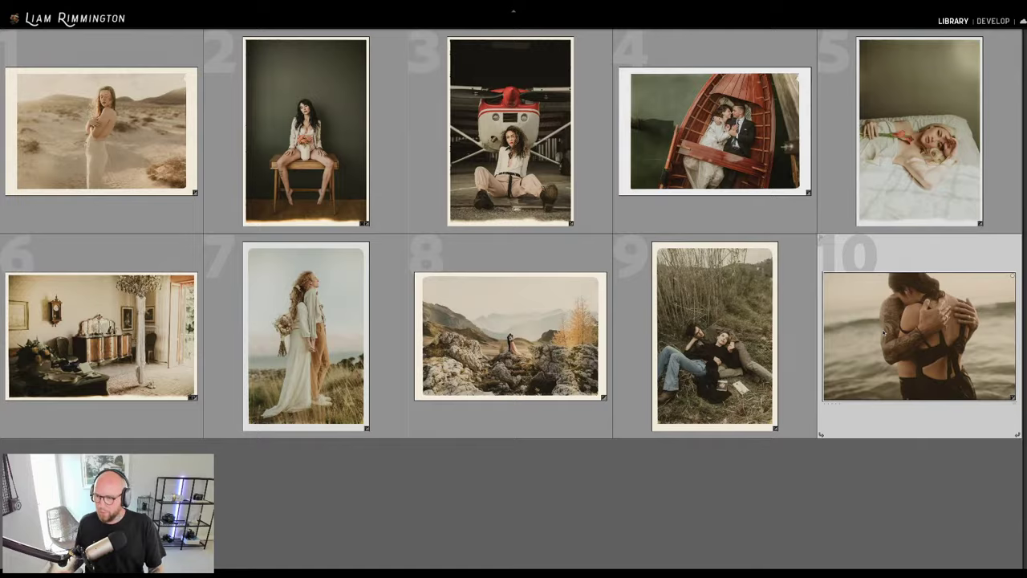
{"action": "key", "text": "d"}
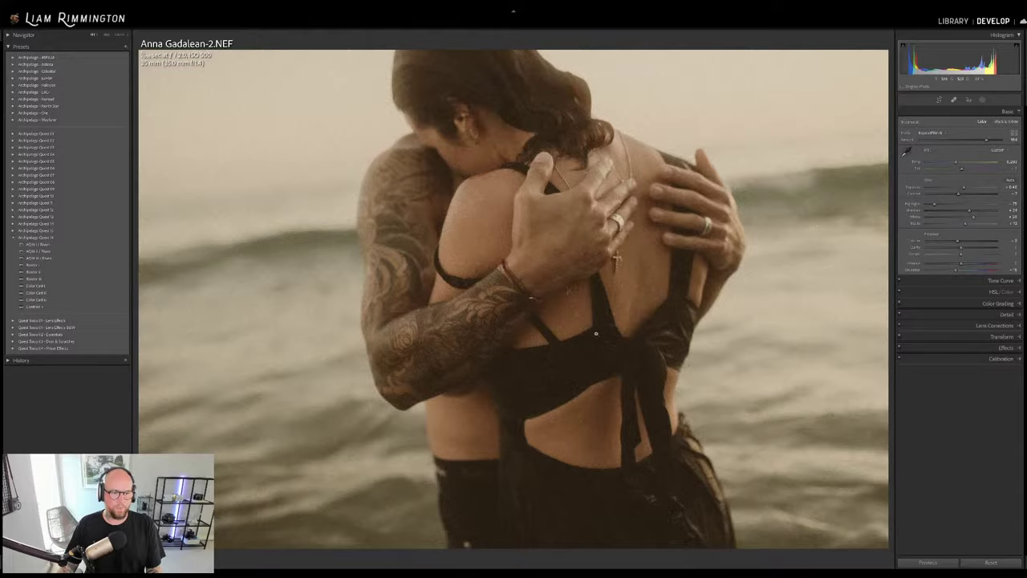
{"action": "key", "text": "r"}
{"action": "left_click", "coordinate": [997, 125]}
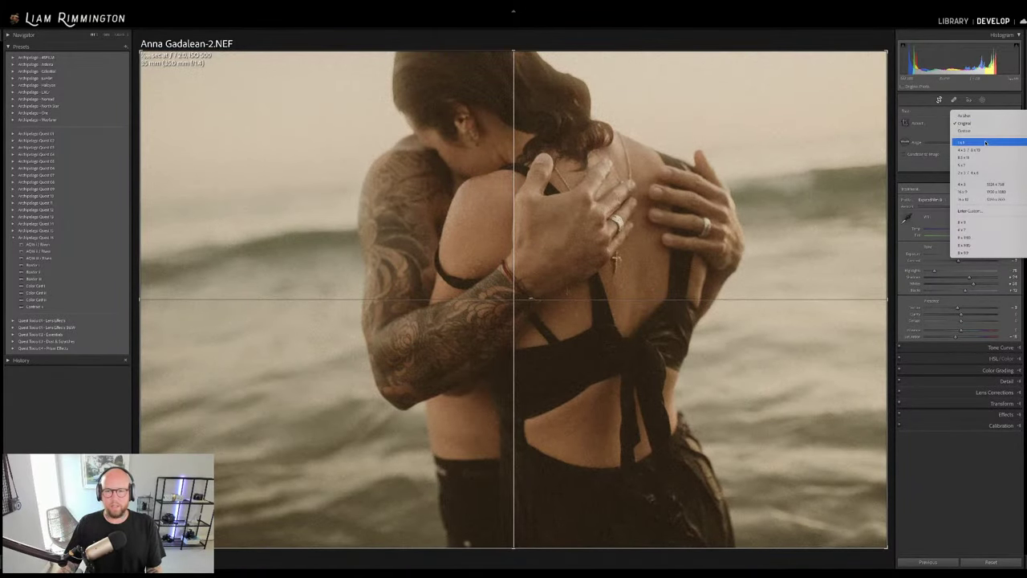
{"action": "left_click", "coordinate": [986, 142]}
{"action": "left_click_drag", "start_coordinate": [530, 298], "coordinate": [489, 299]}
{"action": "key", "text": "Return"}
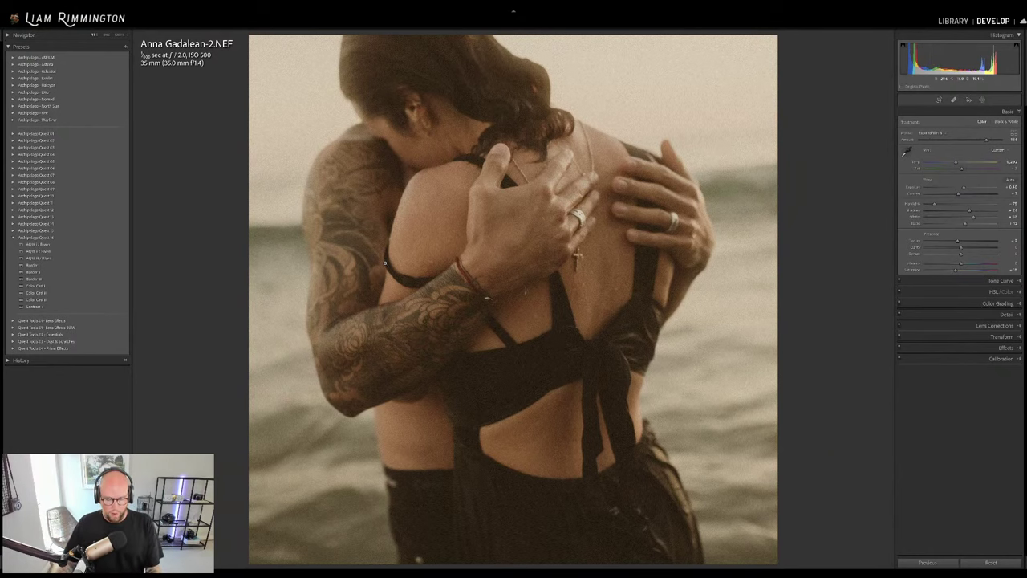
{"action": "key", "text": "r"}
{"action": "key", "text": "r"}
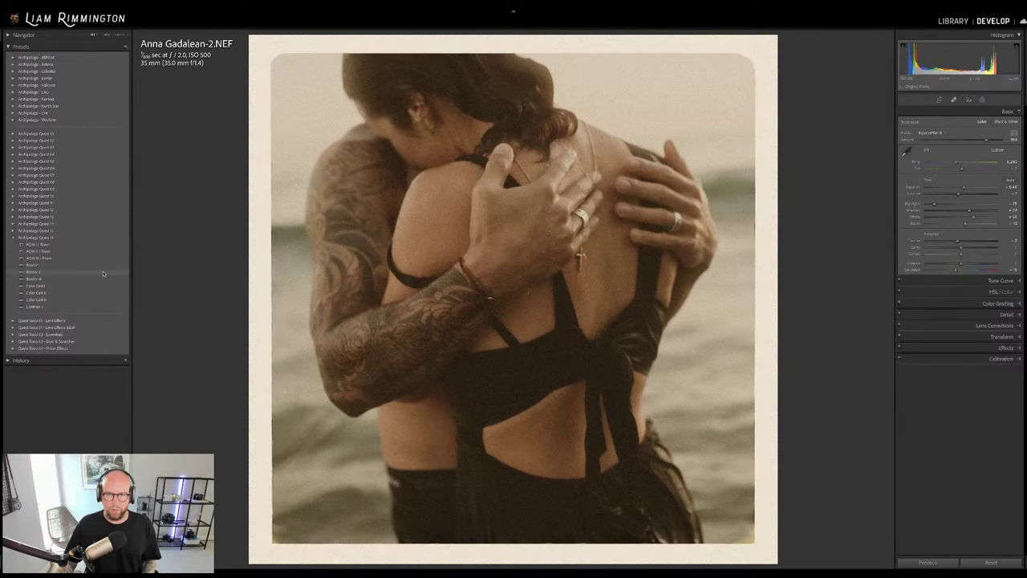
Apply the Border II preset to the embracing couple photo and reset its crop to the full original frame
{"action": "left_click", "coordinate": [103, 273]}
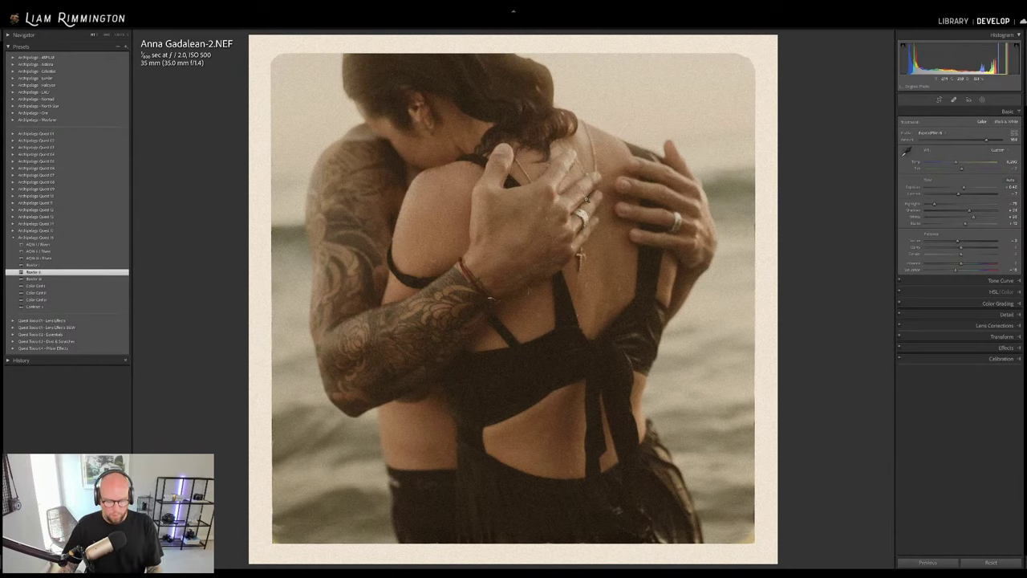
{"action": "key", "text": "r"}
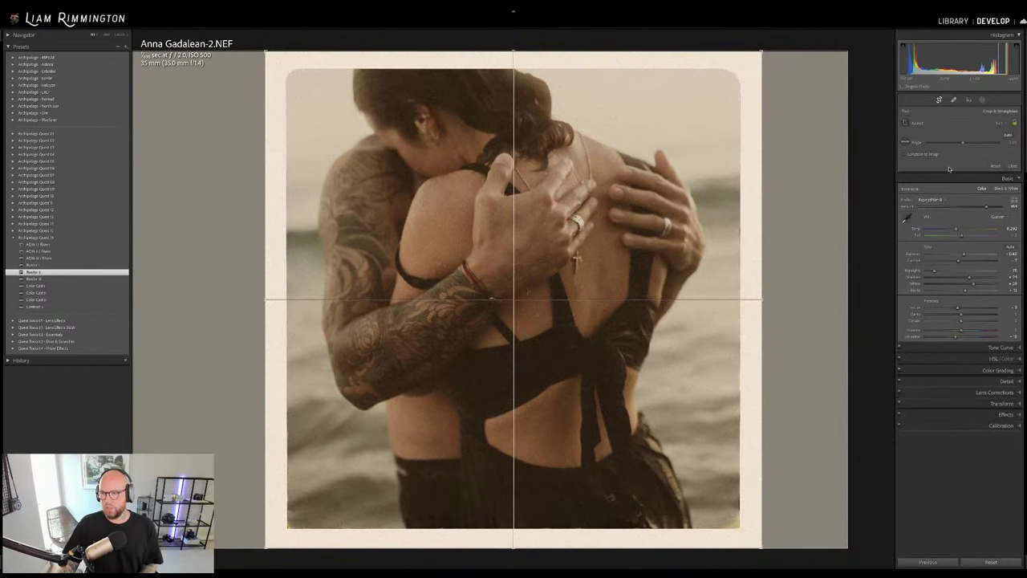
{"action": "left_click", "coordinate": [998, 166]}
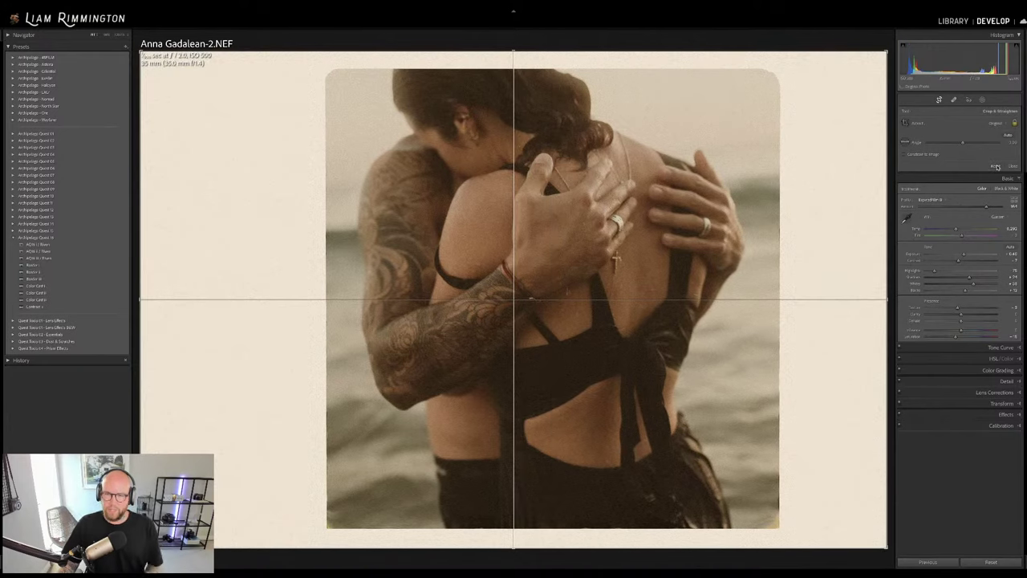
{"action": "key", "text": "r"}
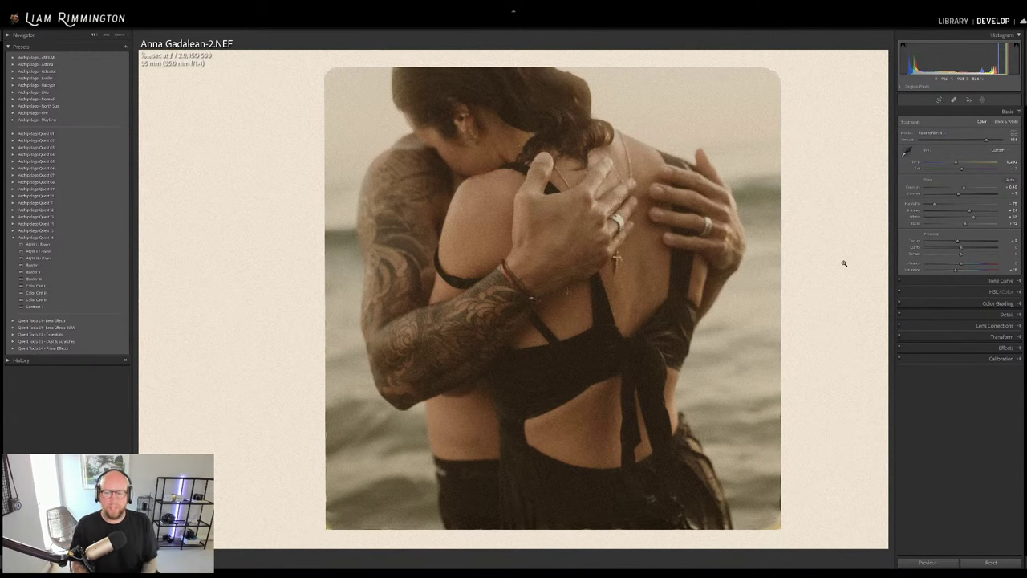
Crop the embracing couple photo to a 4 x 3 ratio, repositioned to leave a wider border on the left of the couple
{"action": "left_click", "coordinate": [939, 101]}
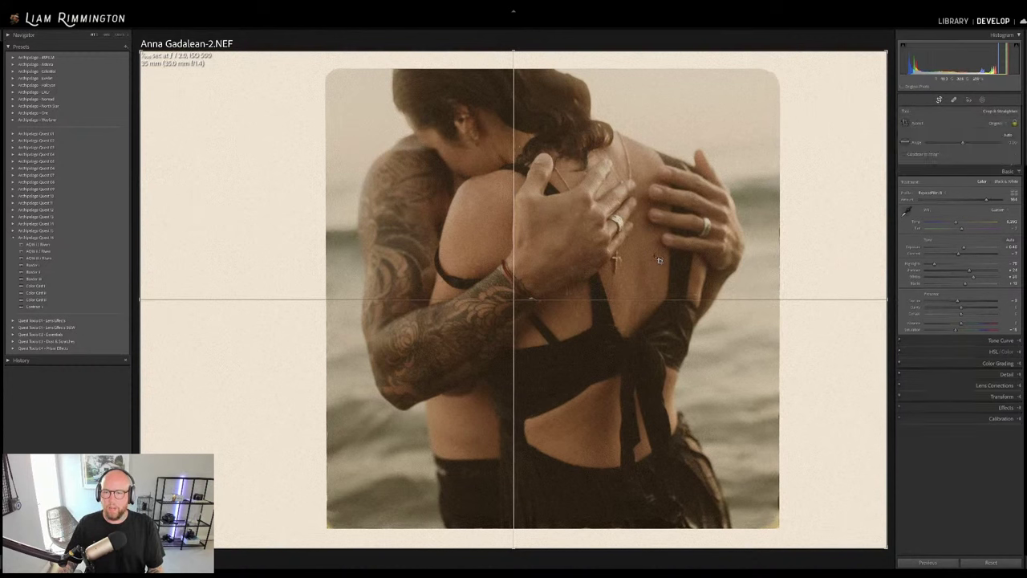
{"action": "left_click", "coordinate": [999, 127]}
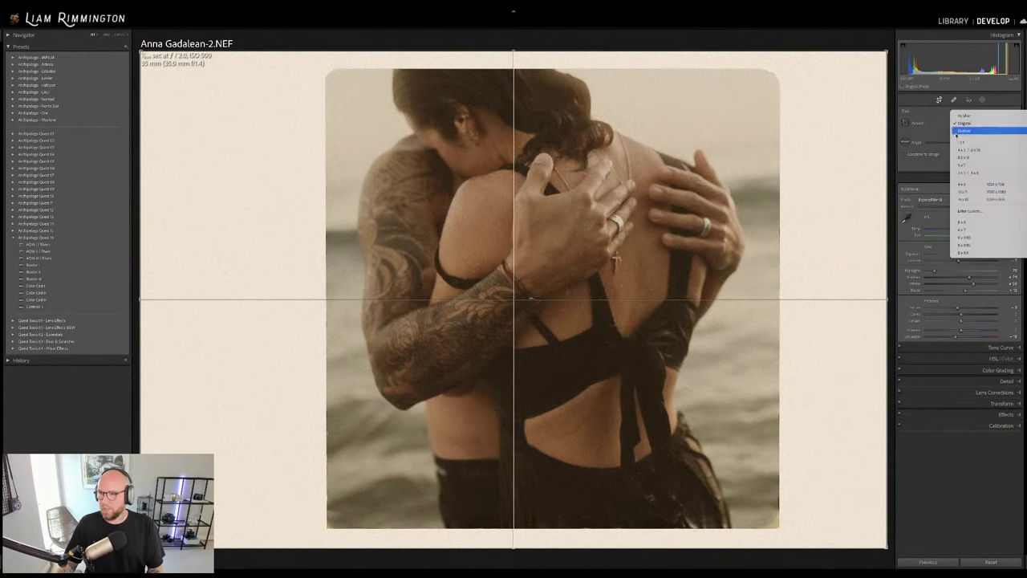
{"action": "left_click", "coordinate": [979, 184]}
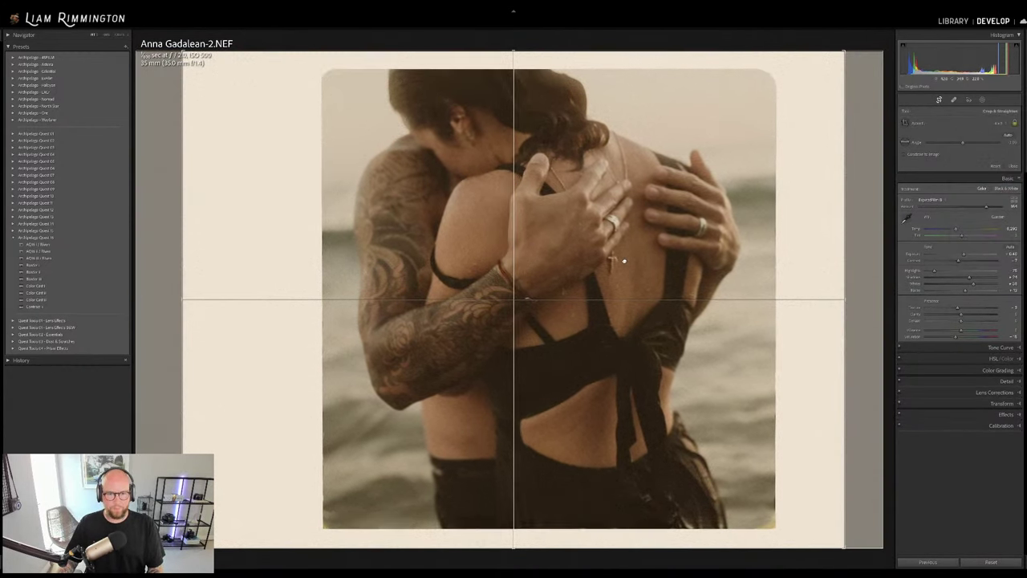
{"action": "left_click_drag", "start_coordinate": [624, 259], "coordinate": [589, 257]}
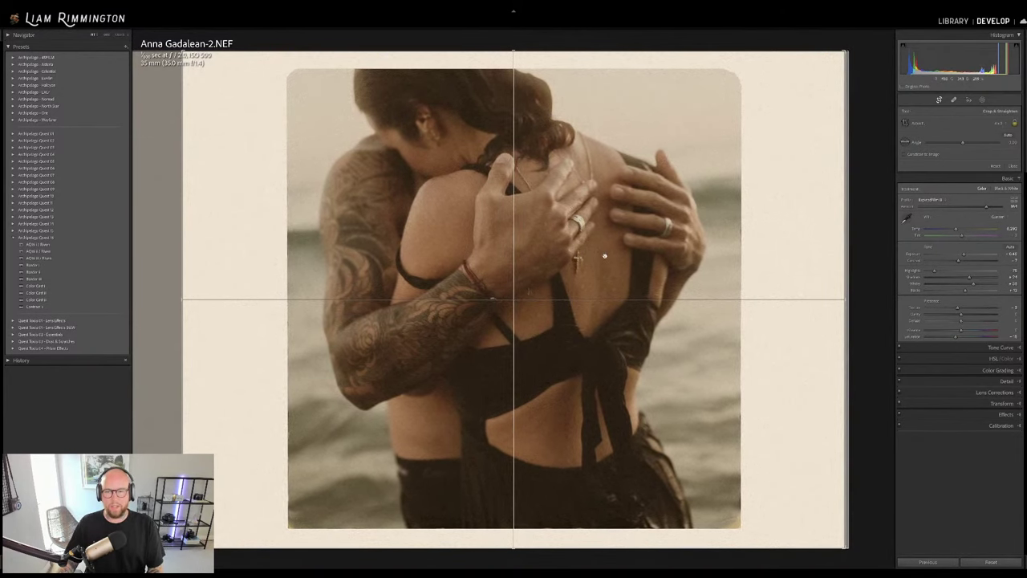
{"action": "left_click_drag", "start_coordinate": [604, 256], "coordinate": [679, 264]}
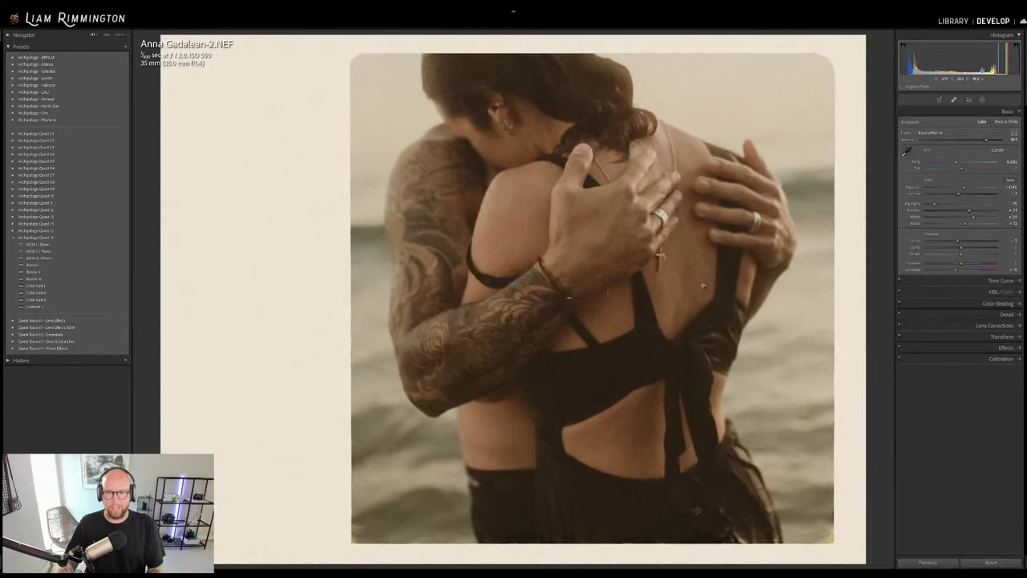
{"action": "left_click_drag", "start_coordinate": [678, 263], "coordinate": [654, 281]}
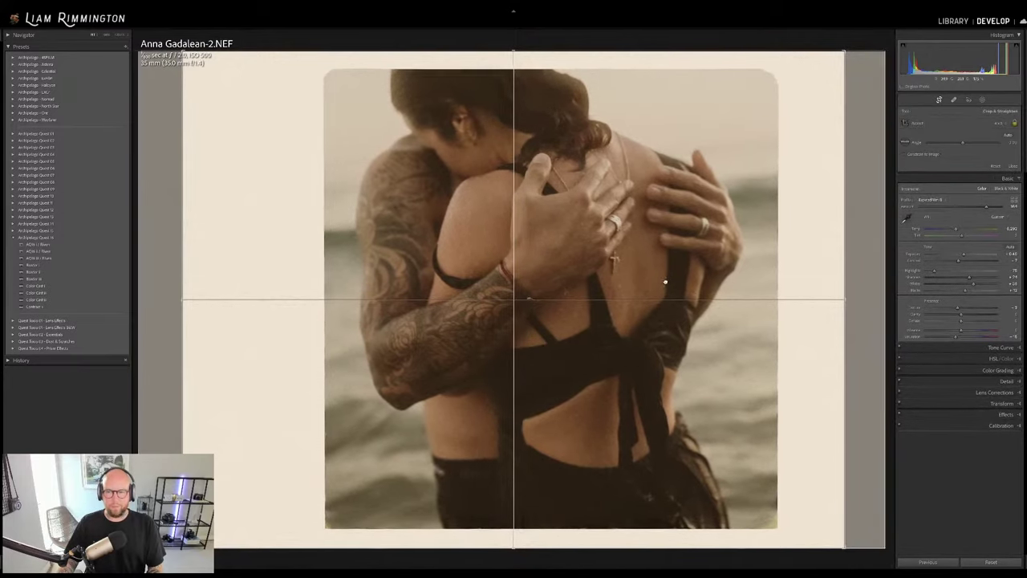
{"action": "key", "text": "Return"}
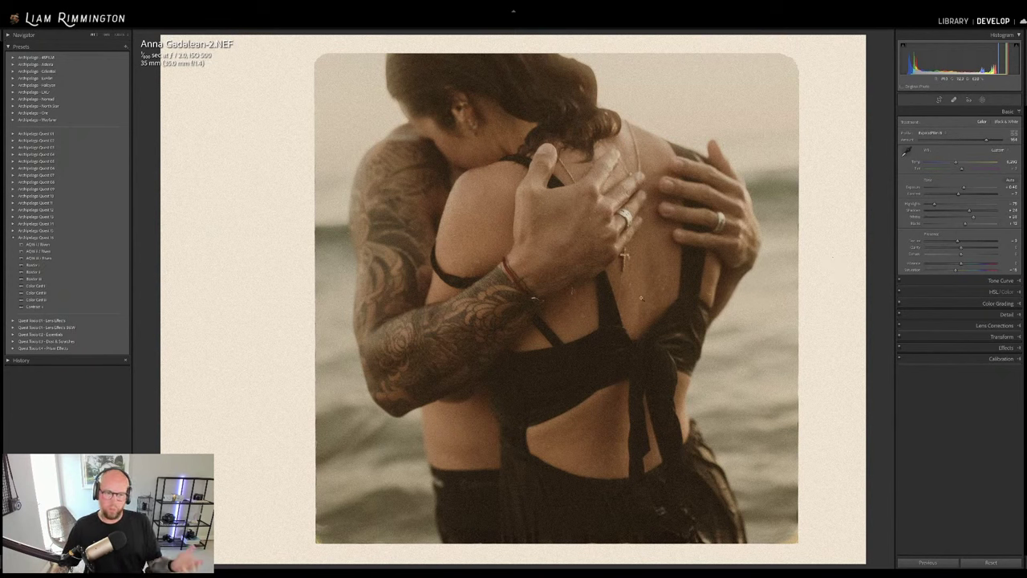
Check the border preset's Dust mask by hiding and showing it, and return to the grid of all photos
{"action": "left_click", "coordinate": [982, 100]}
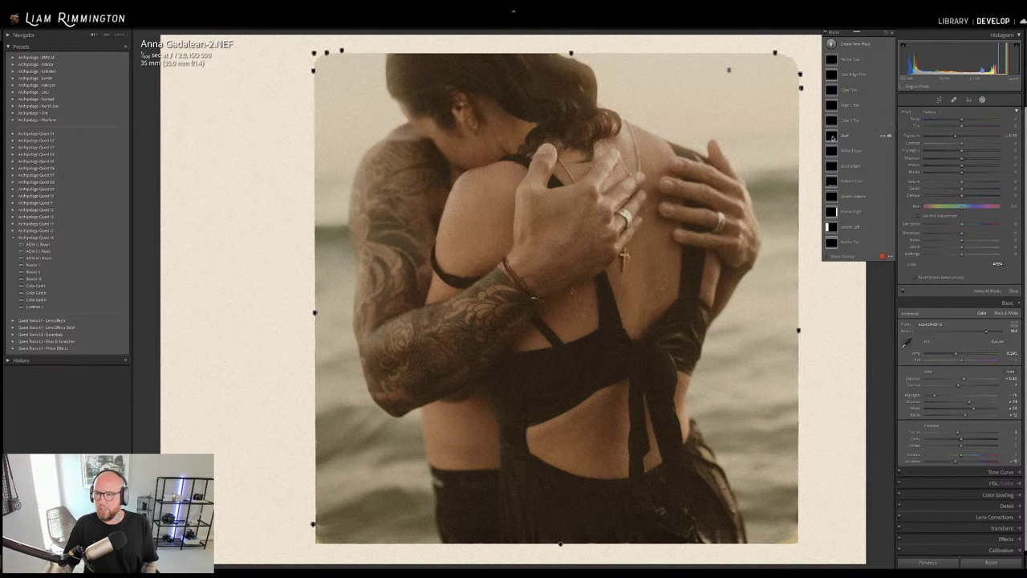
{"action": "left_click", "coordinate": [889, 137]}
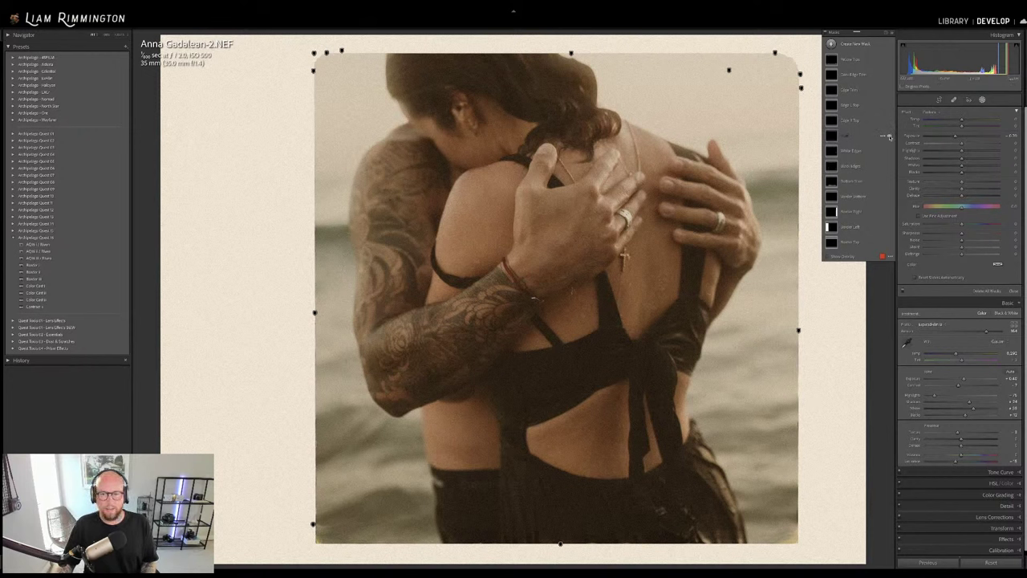
{"action": "left_click", "coordinate": [889, 136]}
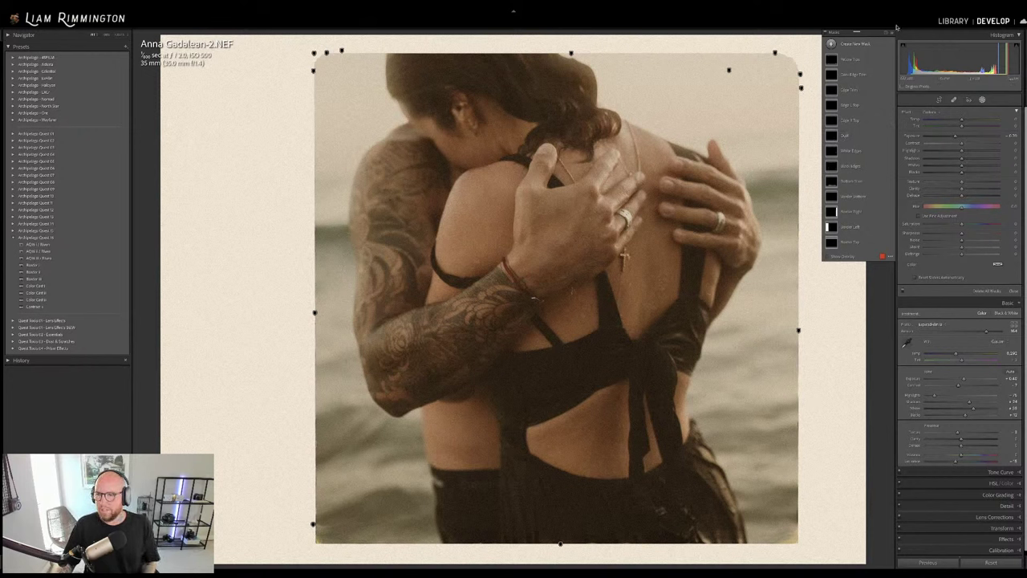
{"action": "left_click", "coordinate": [982, 99]}
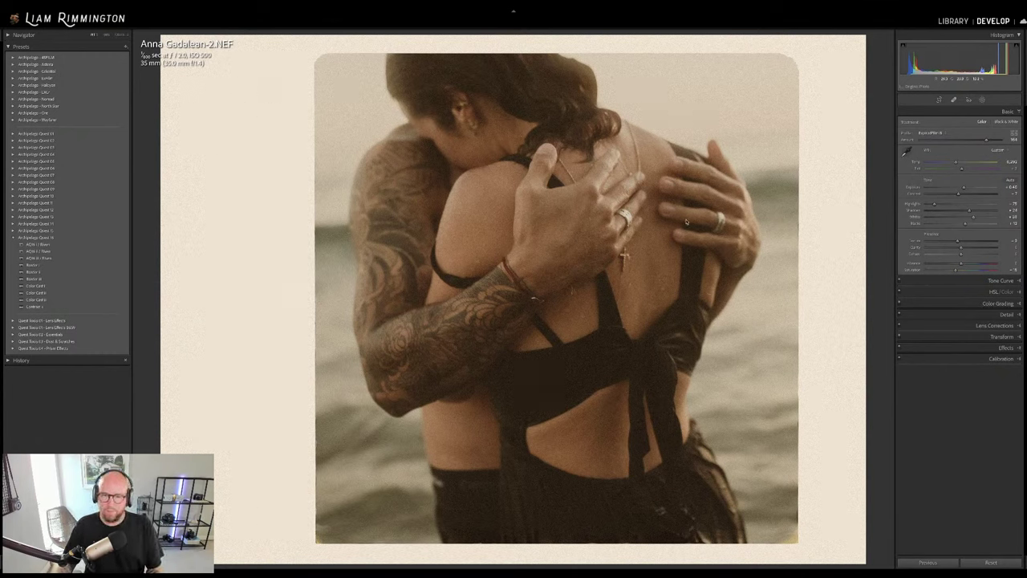
{"action": "key", "text": "g"}
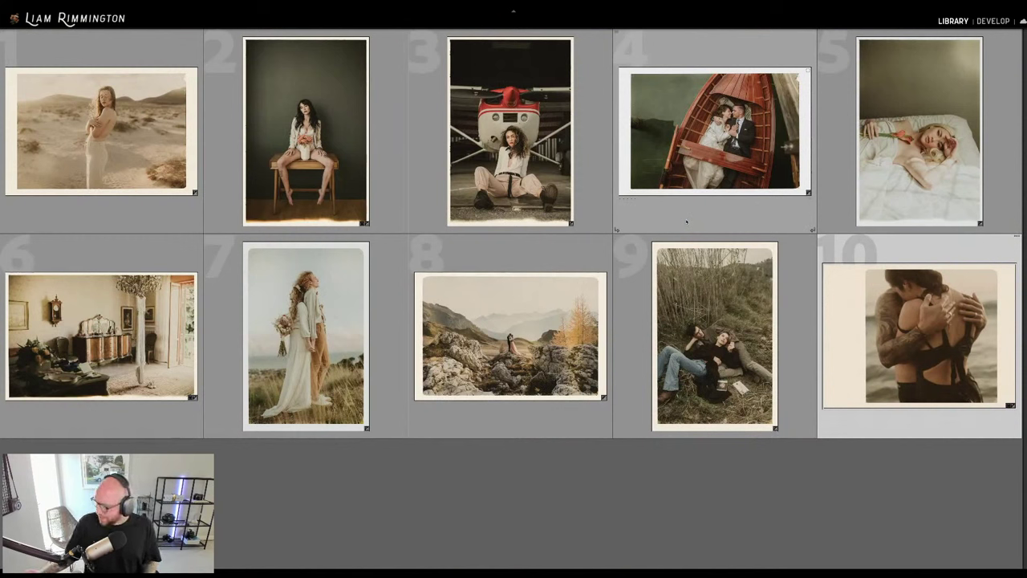